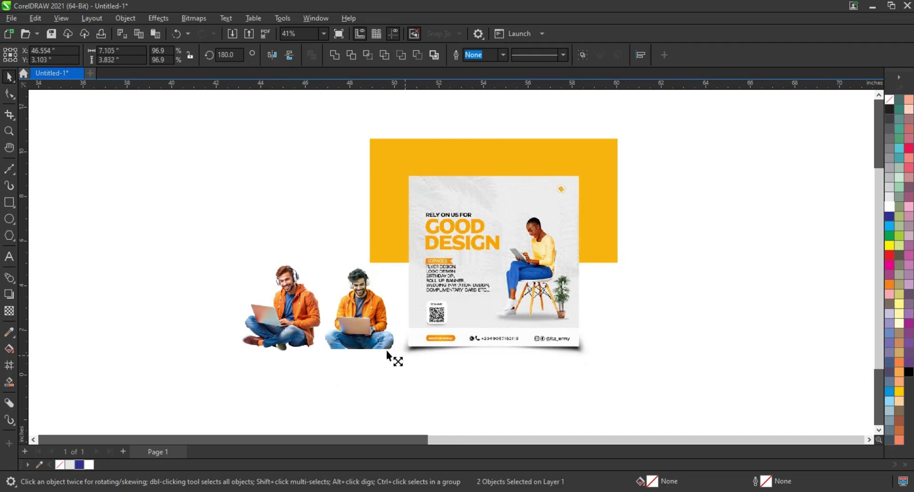
Step: Bring the two photos of seated men to the front so they sit on the orange rectangle above the flyer
{"action": "key", "text": "shift+Page_Up"}
{"action": "left_click", "coordinate": [272, 220]}
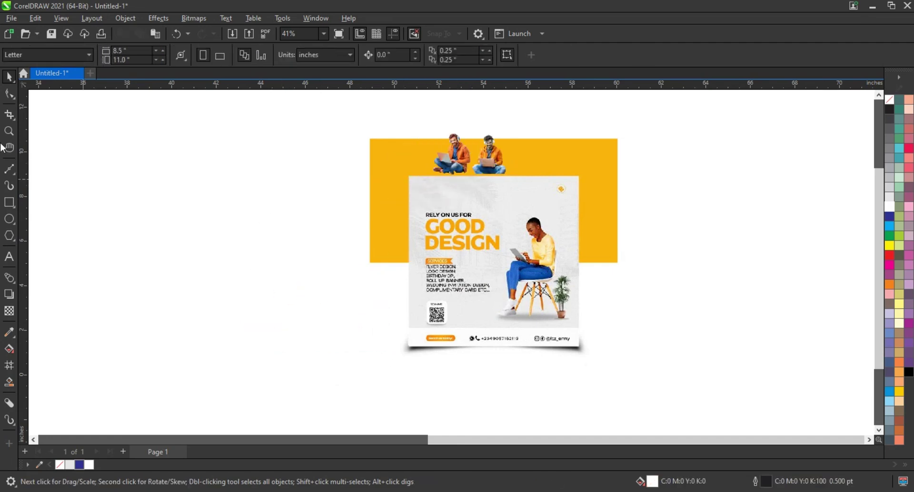
Step: Draw a square about 9.5 by 9.5 inches in the empty area left of the flyer
{"action": "left_click", "coordinate": [9, 131]}
{"action": "left_click_drag", "start_coordinate": [145, 128], "coordinate": [595, 369]}
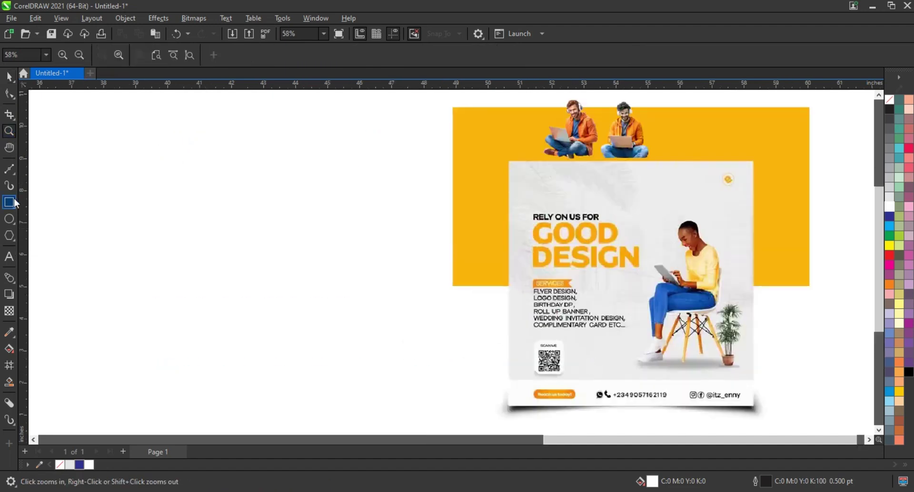
{"action": "left_click", "coordinate": [10, 202]}
{"action": "left_click_drag", "start_coordinate": [113, 104], "coordinate": [332, 412]}
{"action": "left_click", "coordinate": [9, 77]}
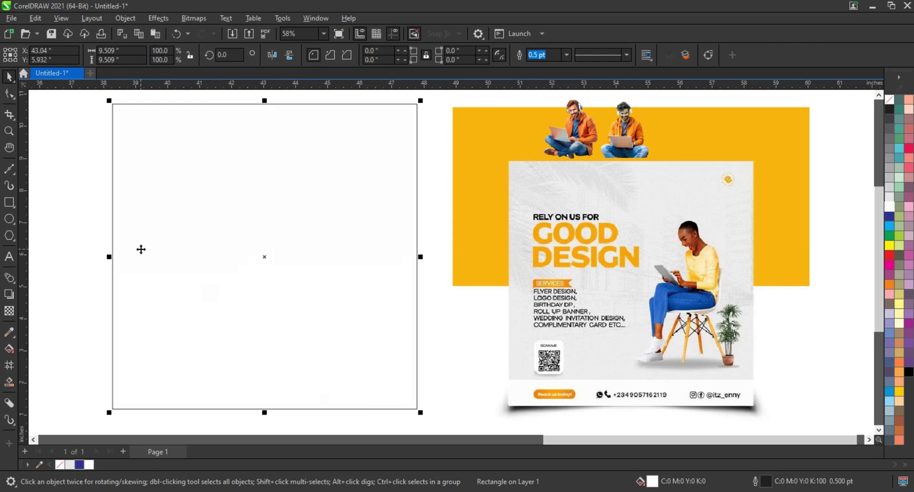
Step: Add the heading text "RELY ON US FOR", "GOOD" and "DESIGN" on three lines inside the square
{"action": "left_click", "coordinate": [9, 256]}
{"action": "left_click", "coordinate": [181, 235]}
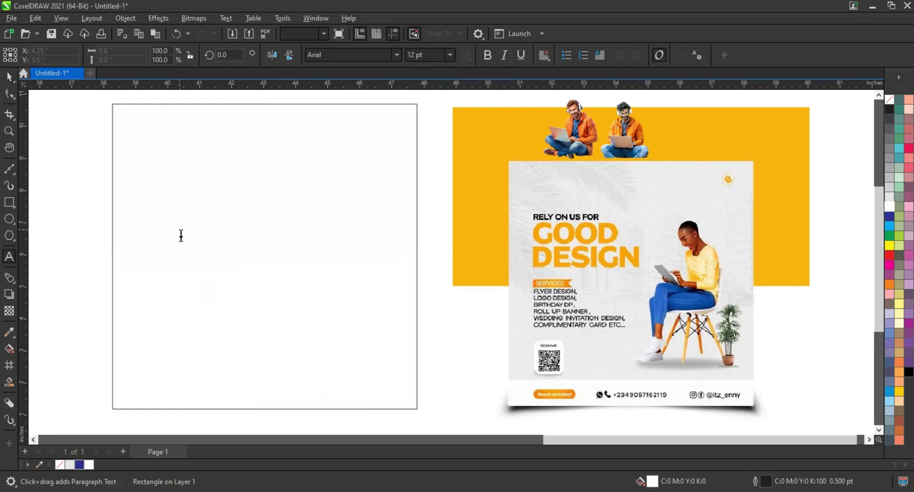
{"action": "left_click", "coordinate": [133, 281]}
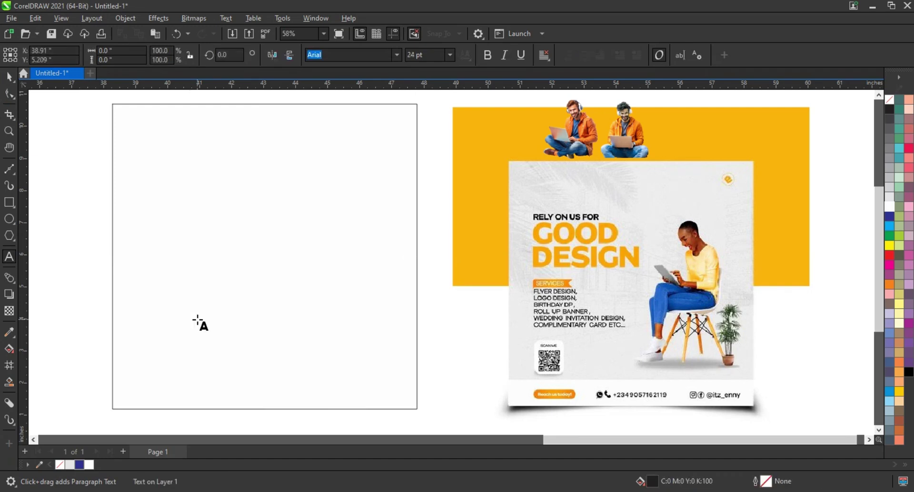
{"action": "type", "text": "RELY ON US FOR"}
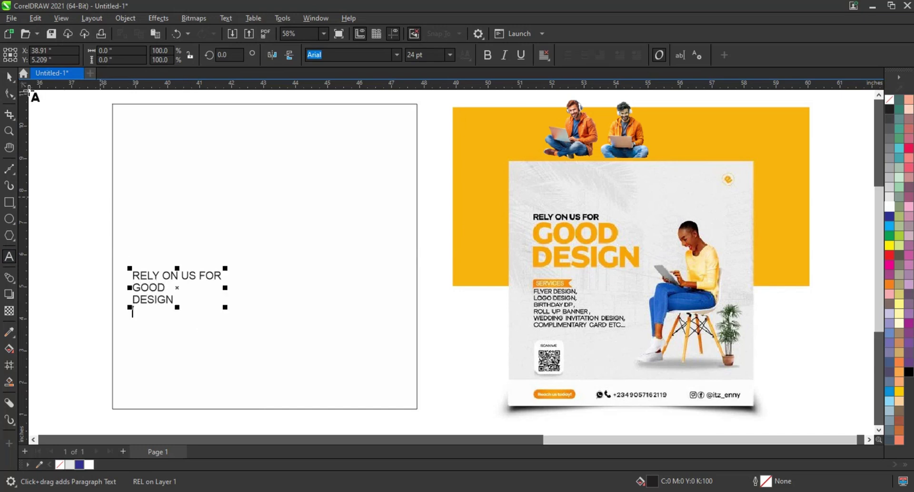
Step: Set the heading in Helvetica Bold, enlarge it to about 47 pt and move it to the upper half of the square
{"action": "left_click", "coordinate": [9, 76]}
{"action": "left_click", "coordinate": [398, 55]}
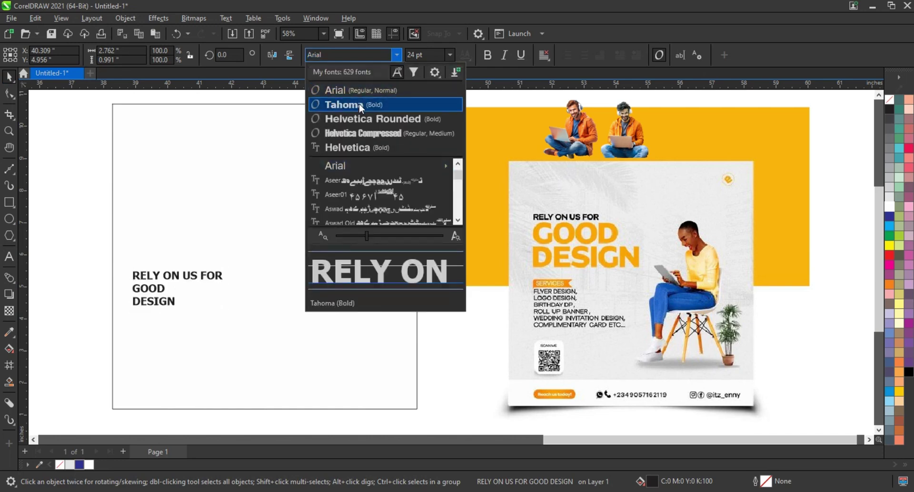
{"action": "left_click", "coordinate": [362, 148]}
{"action": "left_click_drag", "start_coordinate": [226, 269], "coordinate": [313, 198]}
{"action": "left_click_drag", "start_coordinate": [287, 253], "coordinate": [297, 197]}
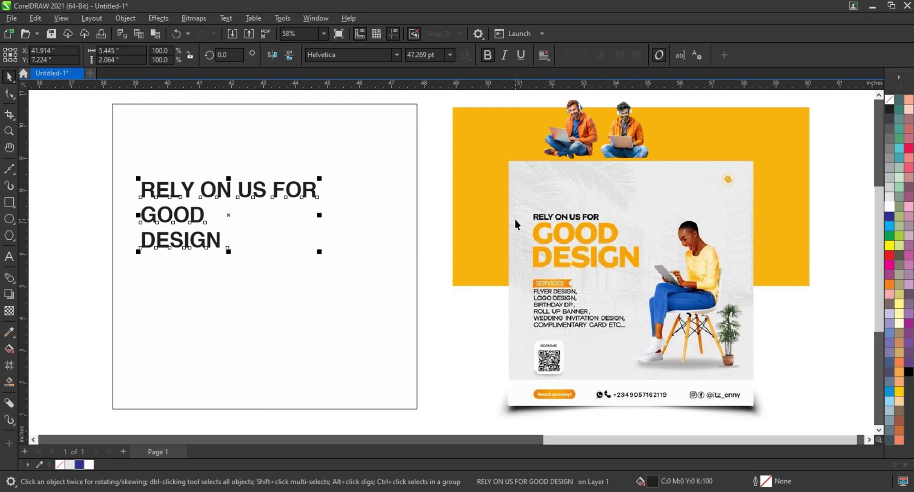
Step: Break the heading apart into separate lines and move DESIGN down to leave a gap below GOOD
{"action": "key", "text": "ctrl+k"}
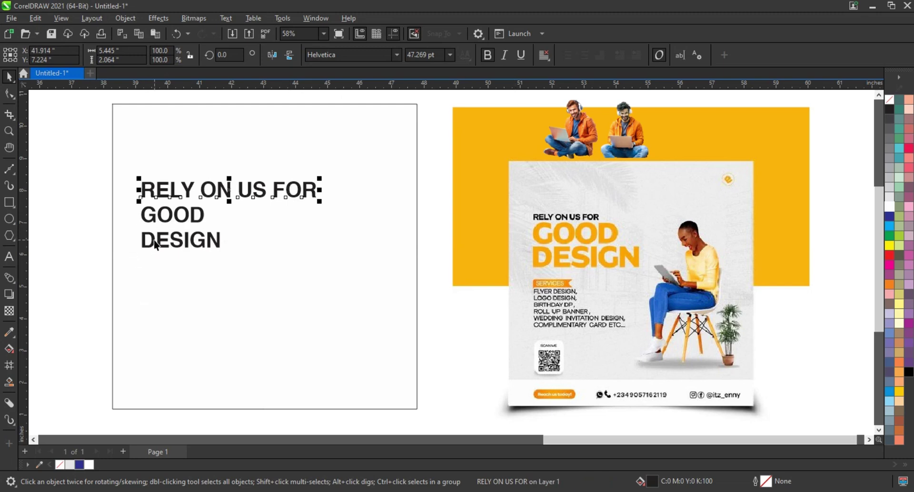
{"action": "left_click_drag", "start_coordinate": [159, 245], "coordinate": [162, 313]}
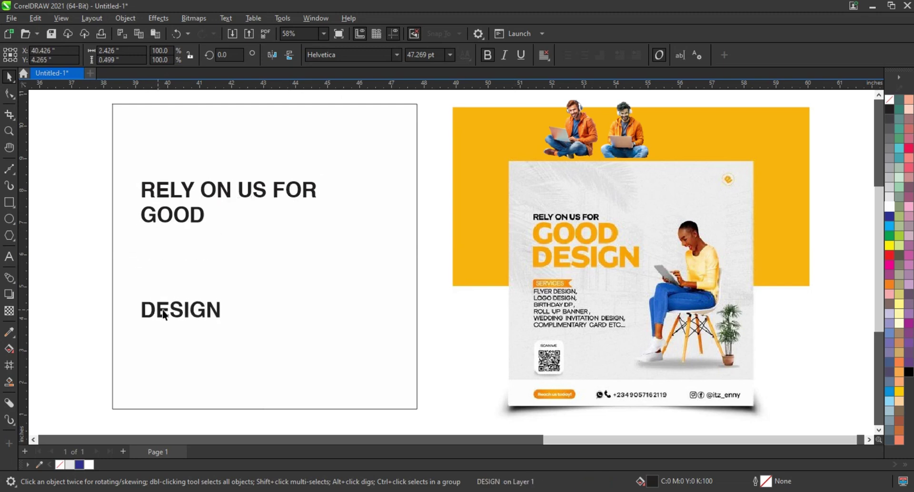
Step: Set GOOD in Helvetica Compressed, enlarge it to about 217 pt and place it directly below RELY ON US FOR
{"action": "left_click", "coordinate": [201, 217]}
{"action": "left_click", "coordinate": [395, 56]}
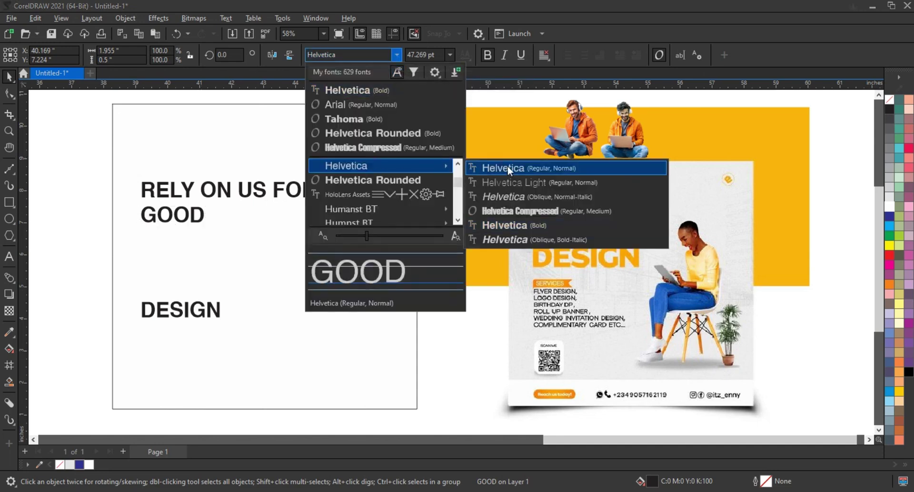
{"action": "left_click", "coordinate": [363, 147]}
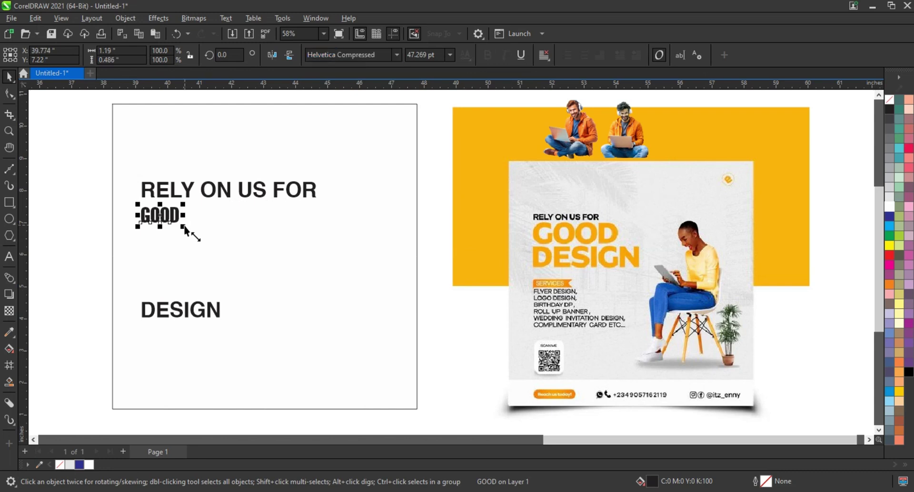
{"action": "left_click_drag", "start_coordinate": [186, 230], "coordinate": [320, 316]}
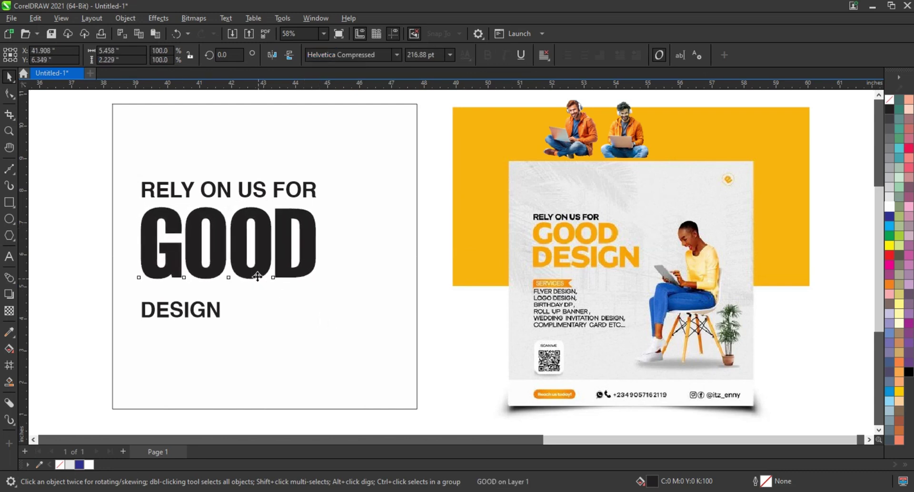
{"action": "left_click_drag", "start_coordinate": [256, 271], "coordinate": [258, 275]}
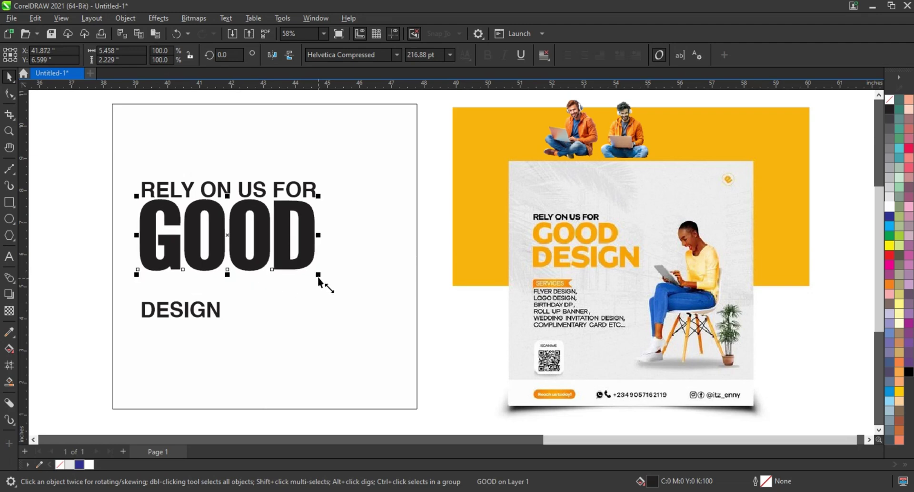
Step: Set DESIGN in Helvetica Compressed, enlarge it to about 158 pt and place it directly below GOOD
{"action": "left_click", "coordinate": [206, 319]}
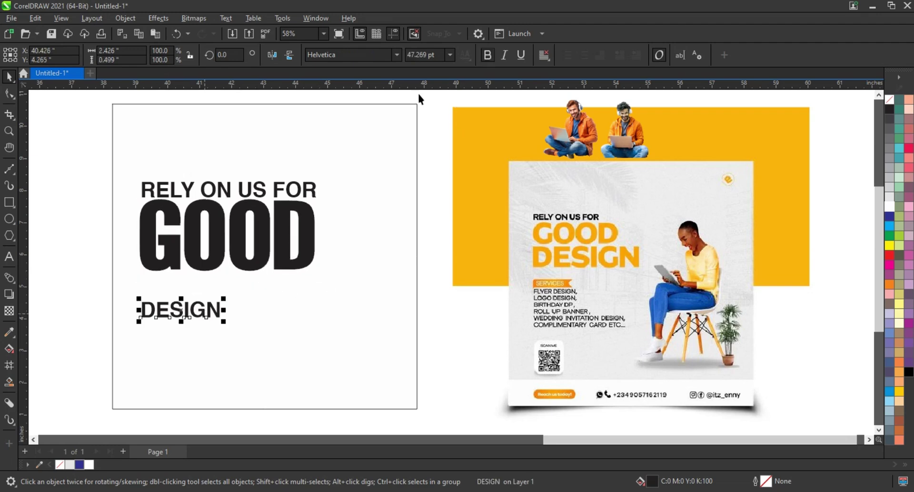
{"action": "left_click", "coordinate": [397, 54]}
{"action": "left_click", "coordinate": [370, 93]}
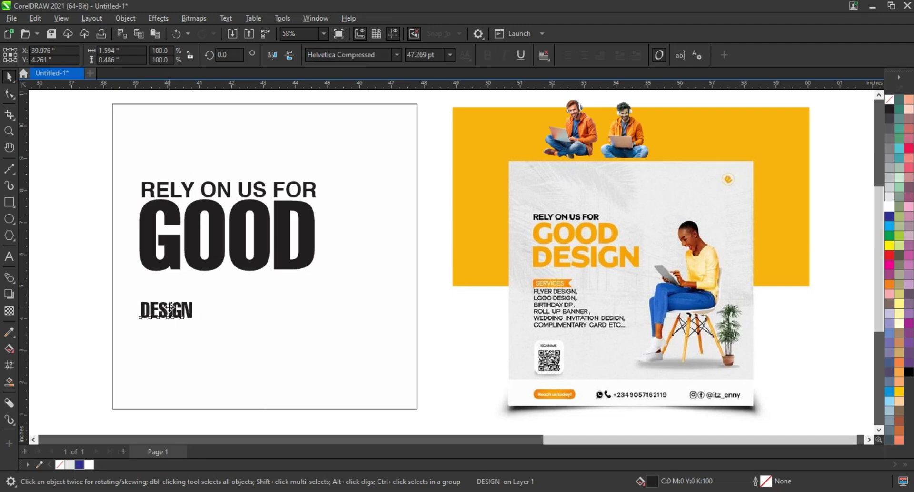
{"action": "left_click_drag", "start_coordinate": [171, 307], "coordinate": [318, 372]}
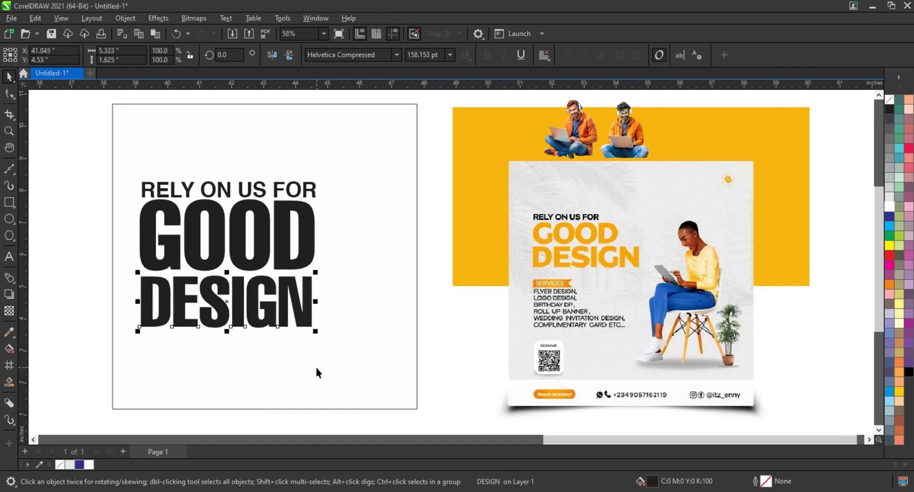
{"action": "left_click_drag", "start_coordinate": [235, 306], "coordinate": [235, 302]}
Step: Shift all three heading lines together about 1.3 inches to the right inside the square
{"action": "left_click_drag", "start_coordinate": [109, 165], "coordinate": [335, 345]}
{"action": "left_click_drag", "start_coordinate": [291, 266], "coordinate": [332, 268]}
Step: Make a reduced copy of GOOD and DESIGN and place it outside the square on its left
{"action": "left_click_drag", "start_coordinate": [101, 199], "coordinate": [361, 354]}
{"action": "left_click_drag", "start_coordinate": [360, 198], "coordinate": [282, 284]}
{"action": "left_click_drag", "start_coordinate": [209, 302], "coordinate": [44, 277]}
Step: Centre the large GOOD and DESIGN lines horizontally within the square
{"action": "left_click_drag", "start_coordinate": [82, 199], "coordinate": [380, 355]}
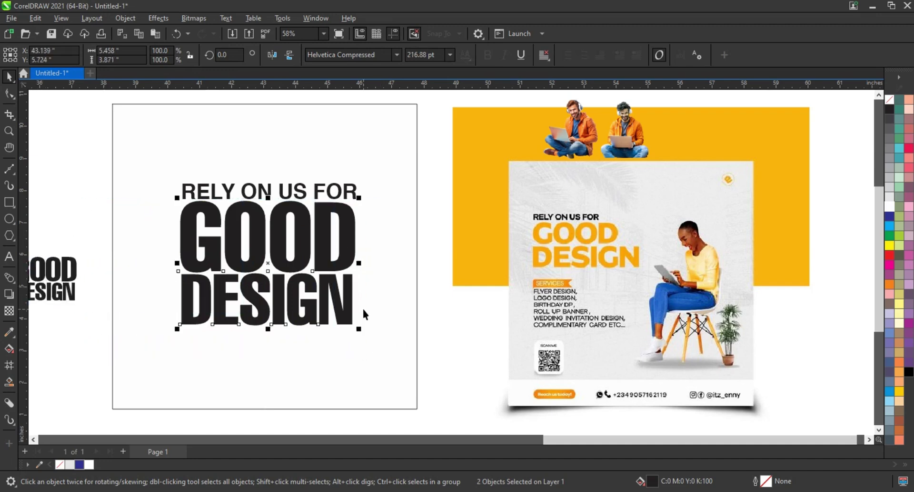
{"action": "left_click", "coordinate": [382, 224], "text": "shift"}
{"action": "key", "text": "c"}
{"action": "left_click", "coordinate": [434, 199]}
Step: Centre RELY ON US FOR horizontally in the square and shrink it slightly to be narrower than GOOD
{"action": "left_click", "coordinate": [353, 193]}
{"action": "left_click", "coordinate": [382, 194], "text": "shift"}
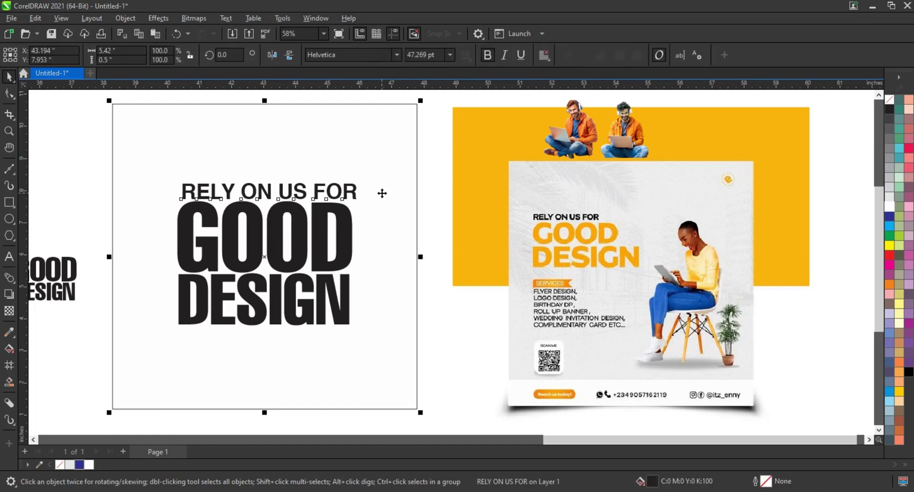
{"action": "key", "text": "c"}
{"action": "left_click", "coordinate": [435, 214]}
{"action": "left_click", "coordinate": [347, 194]}
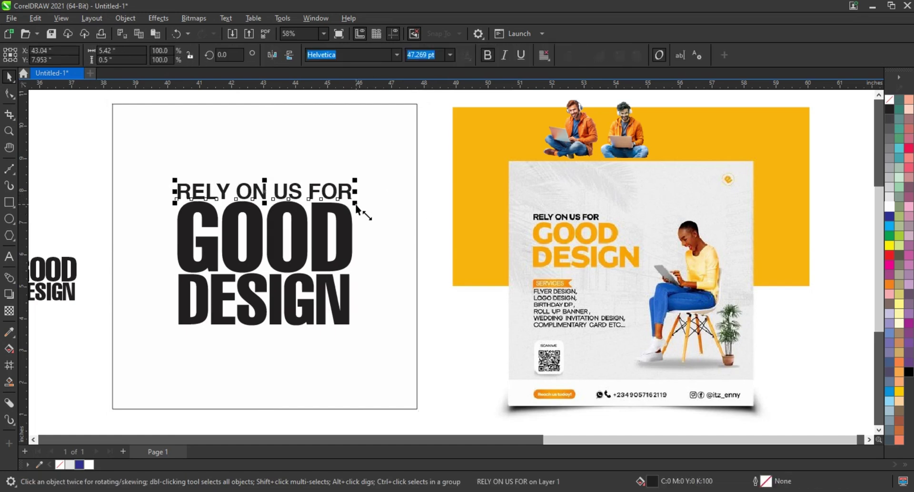
{"action": "left_click_drag", "start_coordinate": [356, 204], "coordinate": [351, 204]}
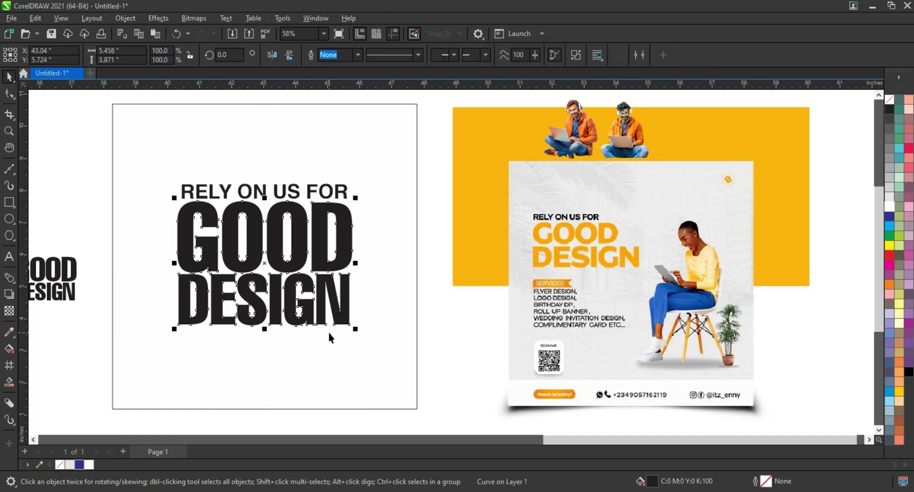
Step: Stretch GOOD in the combined lettering curve by moving its lower nodes and all DESIGN nodes straight down about 1.28 inches
{"action": "left_click", "coordinate": [9, 93]}
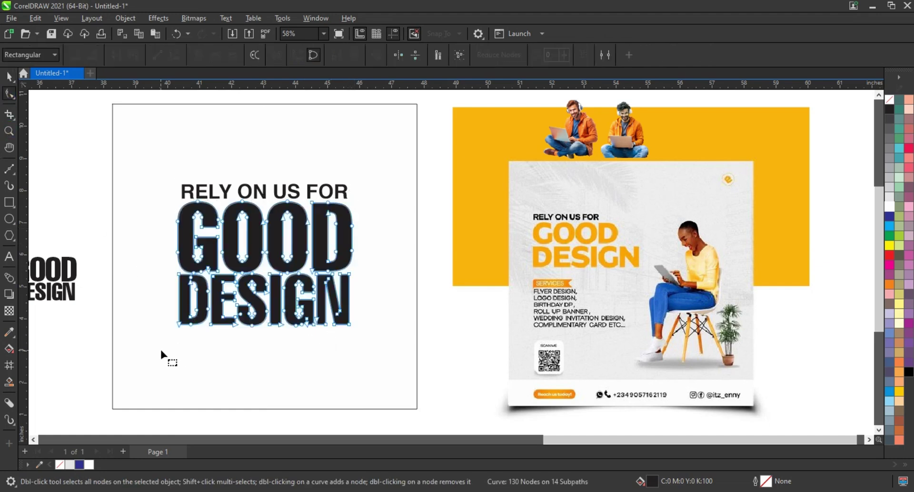
{"action": "left_click_drag", "start_coordinate": [161, 350], "coordinate": [398, 229]}
{"action": "left_click_drag", "start_coordinate": [349, 327], "coordinate": [342, 364]}
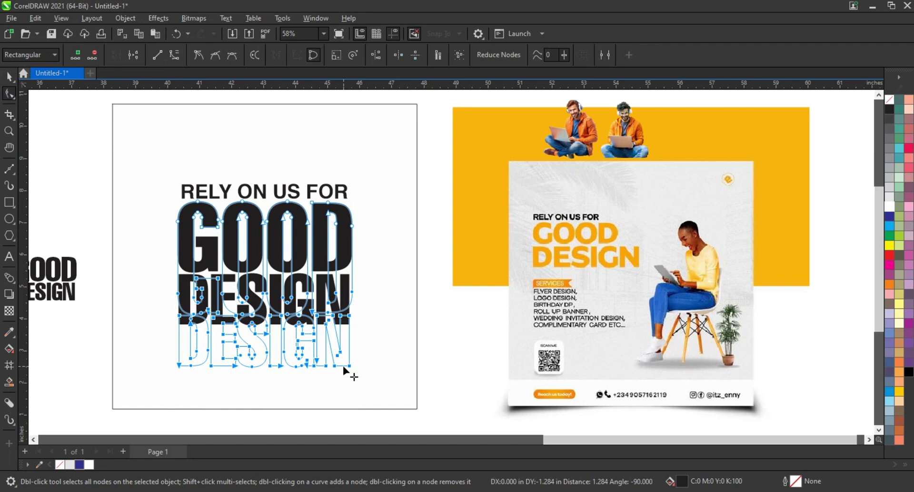
{"action": "left_click", "coordinate": [8, 76]}
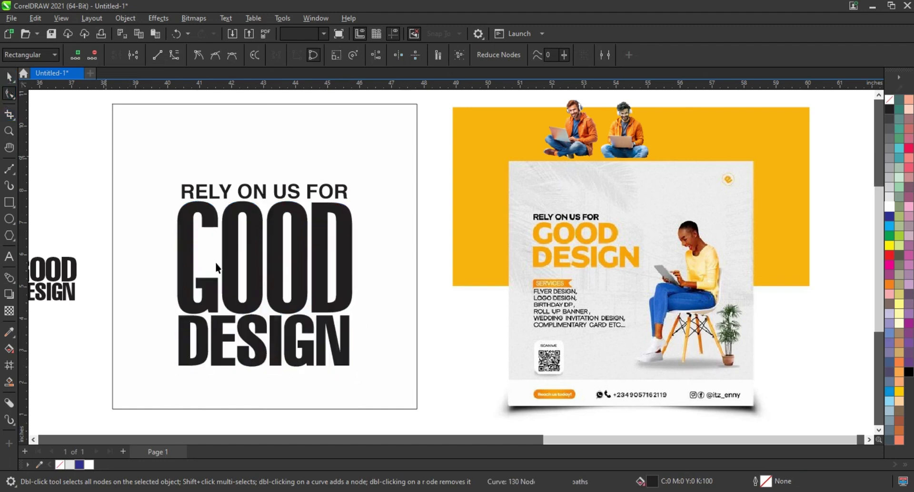
Step: Move RELY ON US FOR and the stretched lettering up together and centre them horizontally in the square
{"action": "left_click_drag", "start_coordinate": [112, 152], "coordinate": [377, 384]}
{"action": "left_click_drag", "start_coordinate": [317, 293], "coordinate": [322, 274]}
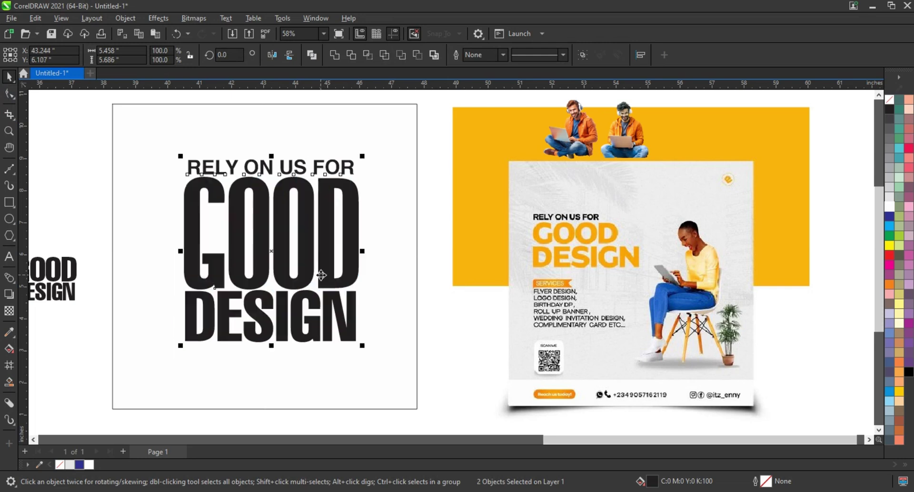
{"action": "left_click", "coordinate": [395, 274], "text": "shift"}
{"action": "key", "text": "c"}
{"action": "left_click", "coordinate": [438, 283]}
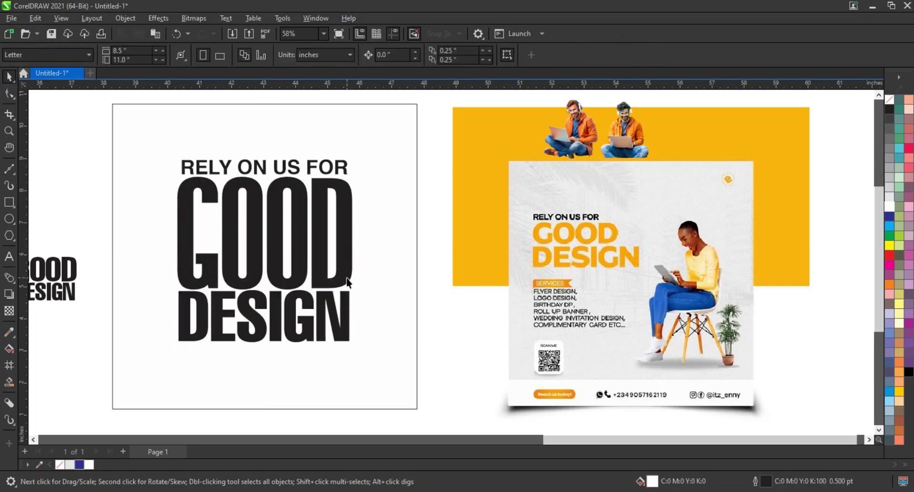
Step: Give the GOOD DESIGN lettering a 2 pt outline and remove its fill
{"action": "left_click", "coordinate": [347, 310]}
{"action": "left_click", "coordinate": [359, 55]}
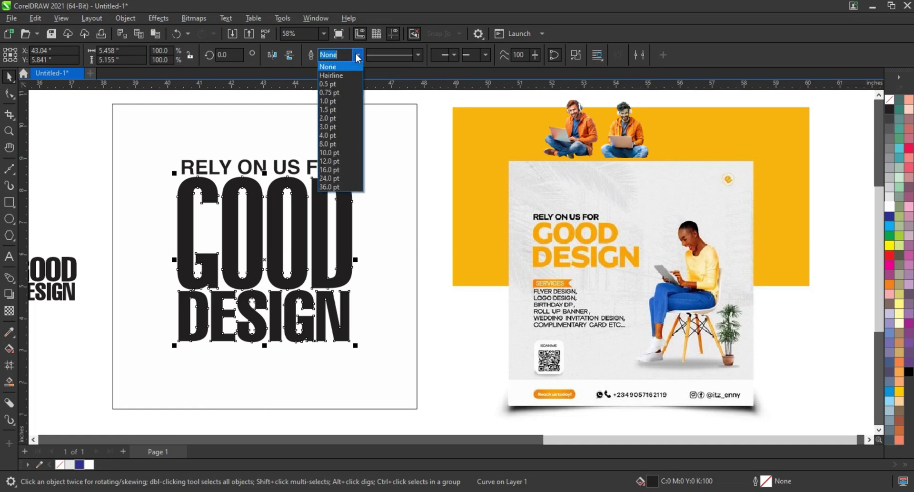
{"action": "left_click", "coordinate": [342, 128]}
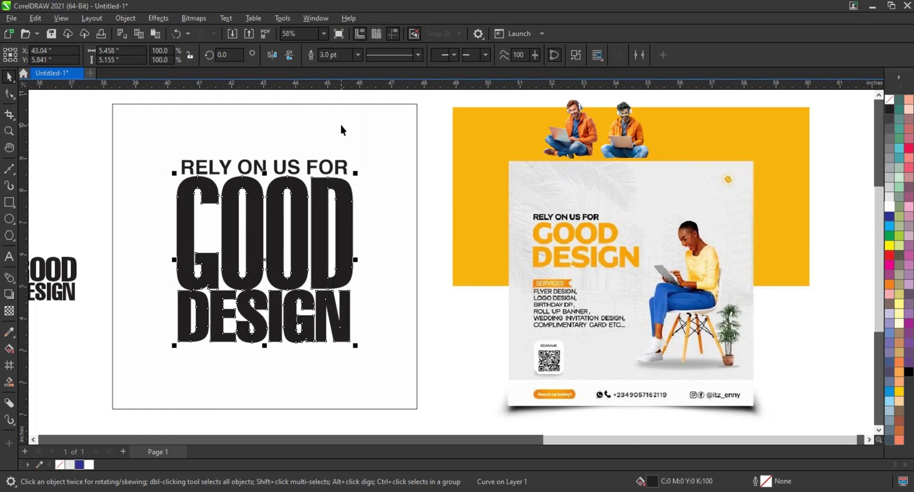
{"action": "left_click", "coordinate": [890, 101]}
{"action": "left_click", "coordinate": [319, 54]}
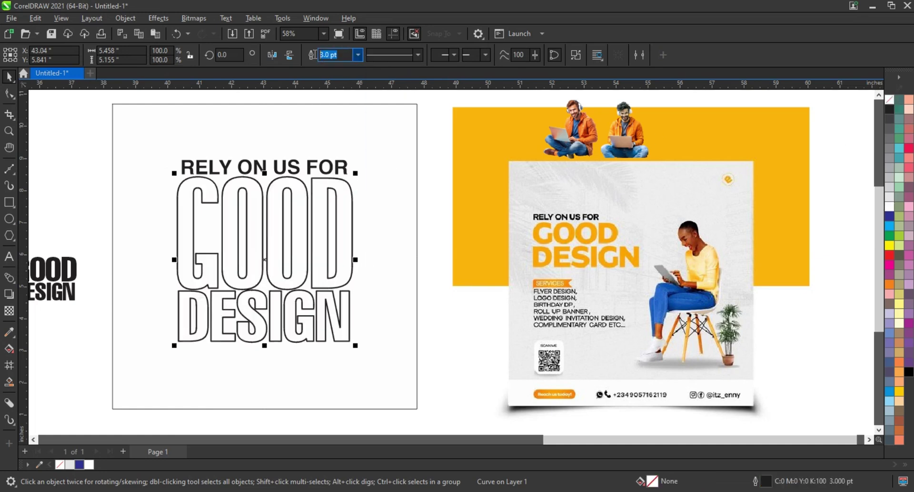
{"action": "type", "text": "2"}
{"action": "key", "text": "Return"}
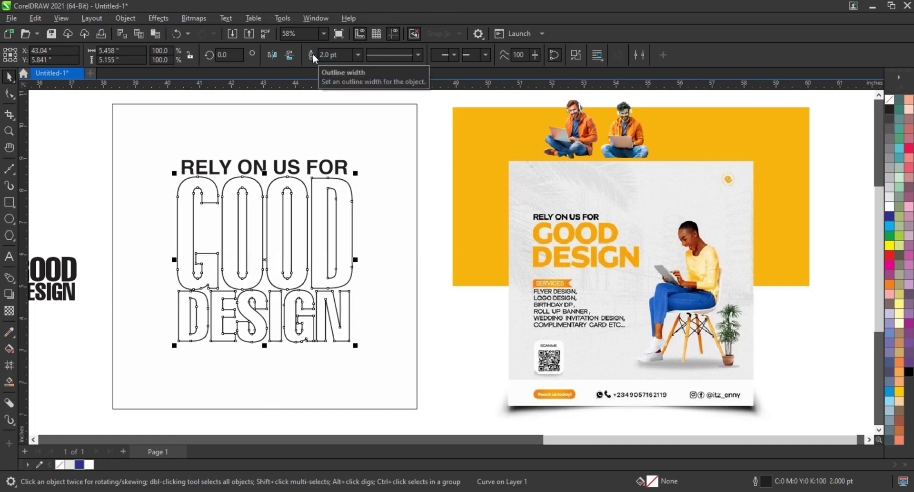
{"action": "left_click", "coordinate": [380, 196]}
Step: Move the photo of the man with the open laptop onto the outlined lettering and enlarge it to about 5.8 inches
{"action": "left_click", "coordinate": [562, 155]}
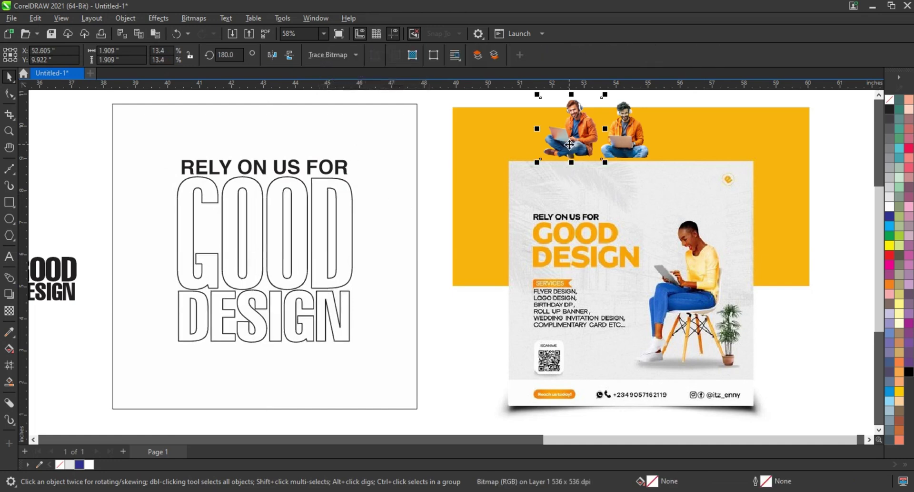
{"action": "mouse_move", "coordinate": [559, 158]}
{"action": "left_mouse_down"}
{"action": "mouse_move", "coordinate": [414, 333]}
{"action": "mouse_move", "coordinate": [281, 387]}
{"action": "mouse_move", "coordinate": [242, 381]}
{"action": "left_mouse_up"}
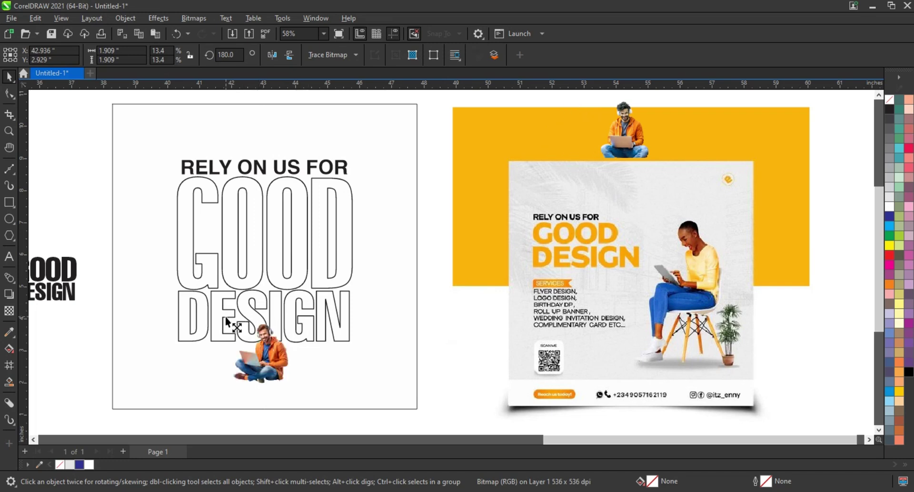
{"action": "left_click_drag", "start_coordinate": [229, 319], "coordinate": [162, 253]}
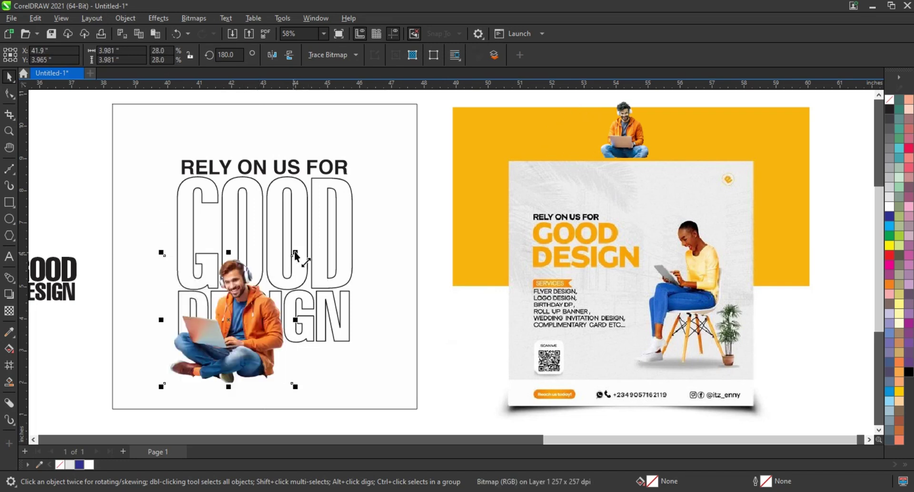
{"action": "left_click_drag", "start_coordinate": [296, 252], "coordinate": [381, 192]}
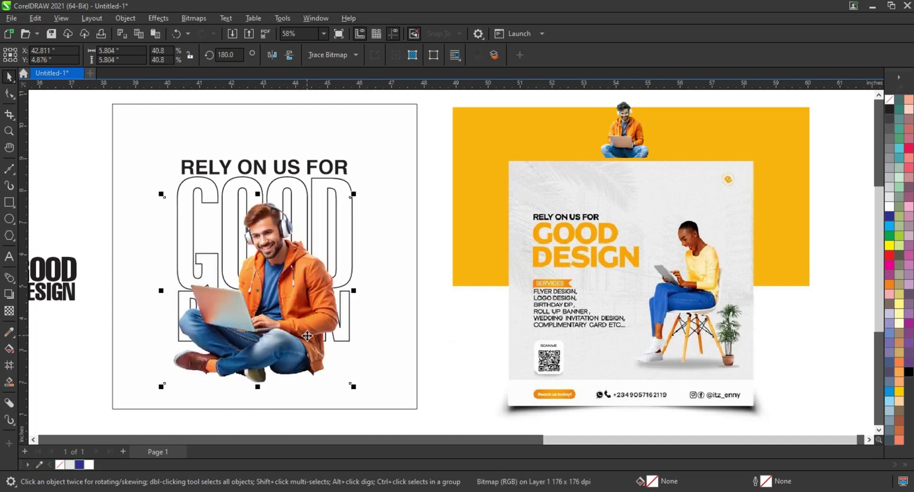
{"action": "left_click_drag", "start_coordinate": [307, 336], "coordinate": [309, 304]}
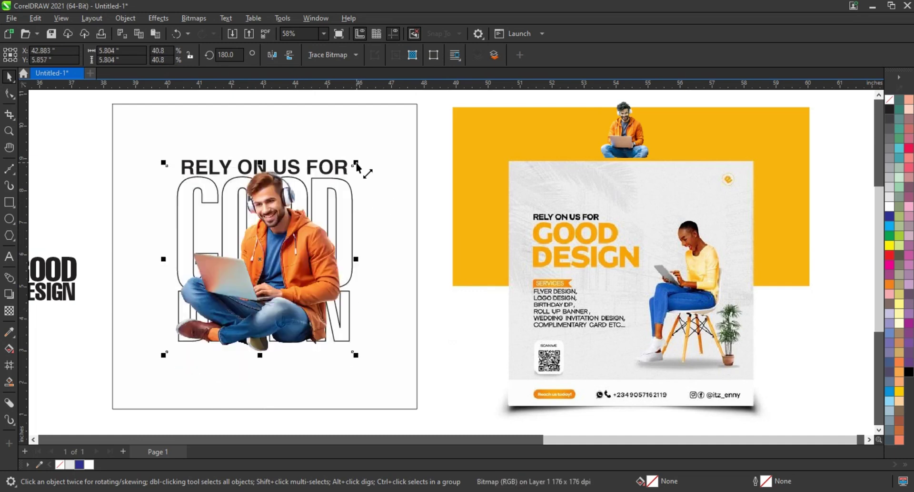
Step: Reduce the seated man's photo to about 4.5 inches and shift it slightly up and left over the GOOD DESIGN lettering
{"action": "left_click_drag", "start_coordinate": [357, 165], "coordinate": [338, 183]}
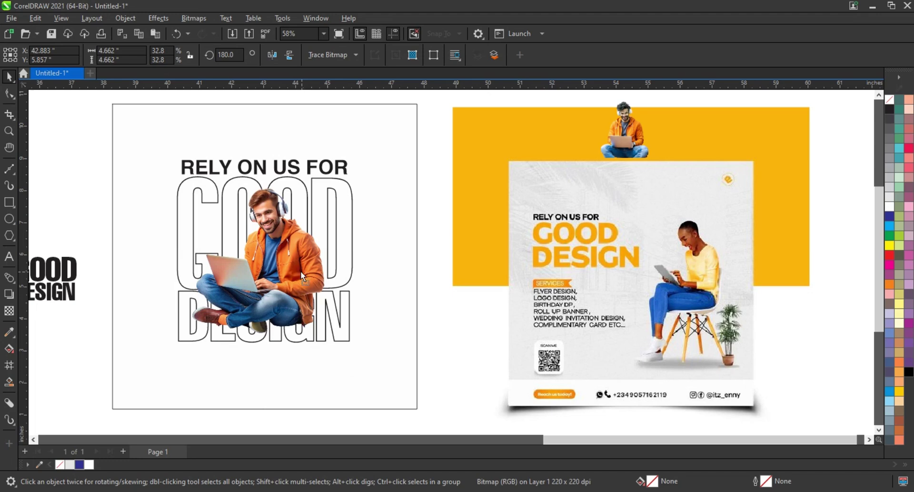
{"action": "left_click_drag", "start_coordinate": [302, 271], "coordinate": [302, 267]}
{"action": "left_click_drag", "start_coordinate": [339, 178], "coordinate": [334, 182]}
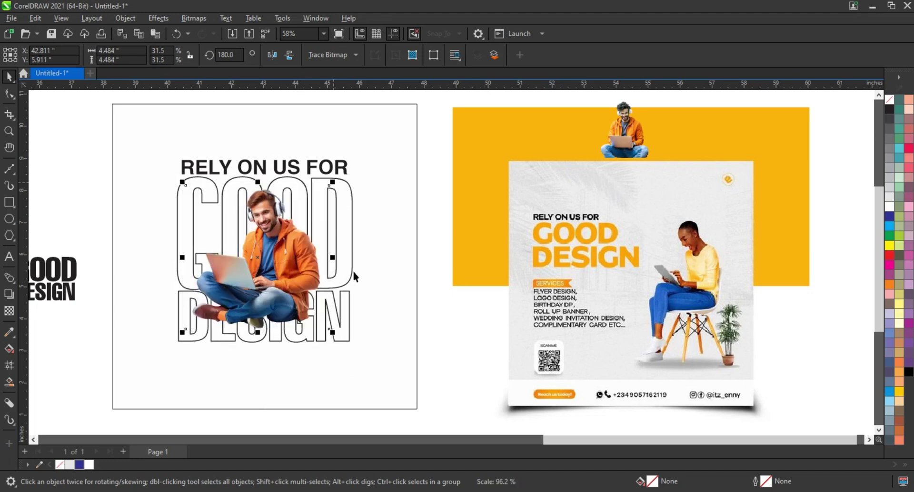
{"action": "left_click_drag", "start_coordinate": [332, 334], "coordinate": [334, 336]}
Step: Sample a dark orange and a light orange from the man's jacket and fill the square background with the light orange
{"action": "left_click", "coordinate": [8, 131]}
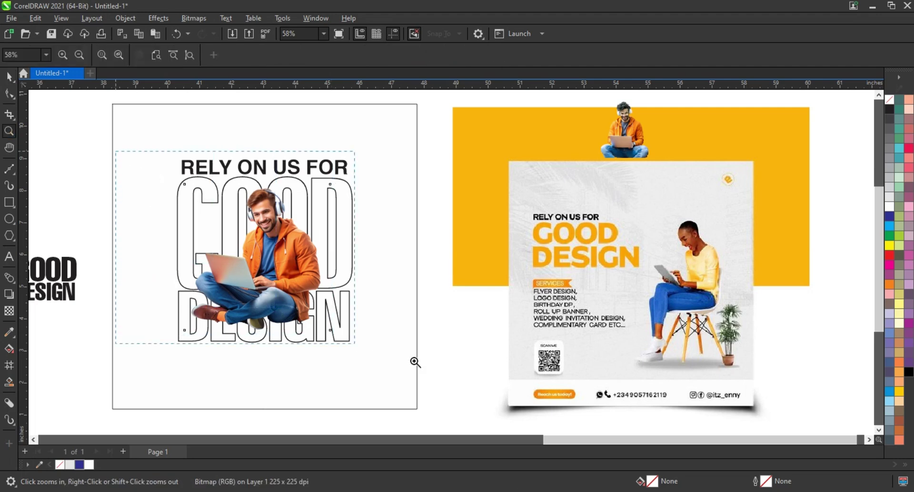
{"action": "left_click_drag", "start_coordinate": [448, 370], "coordinate": [115, 149]}
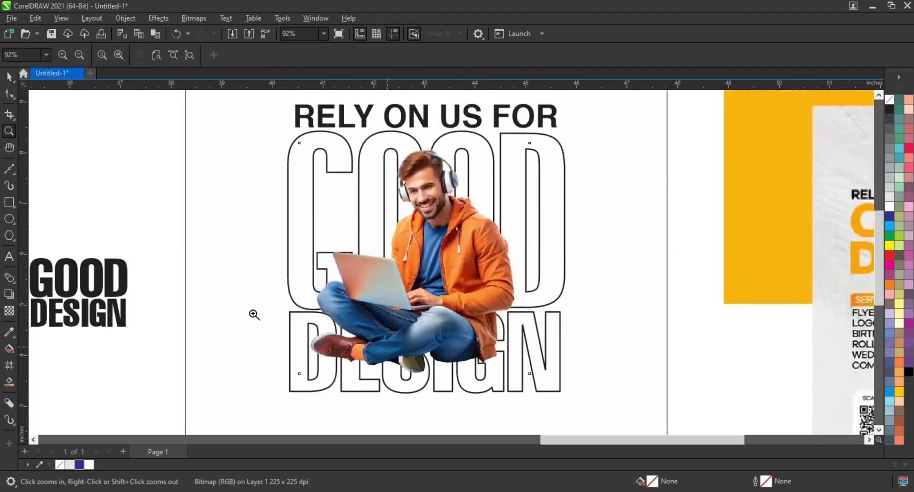
{"action": "left_click", "coordinate": [9, 332]}
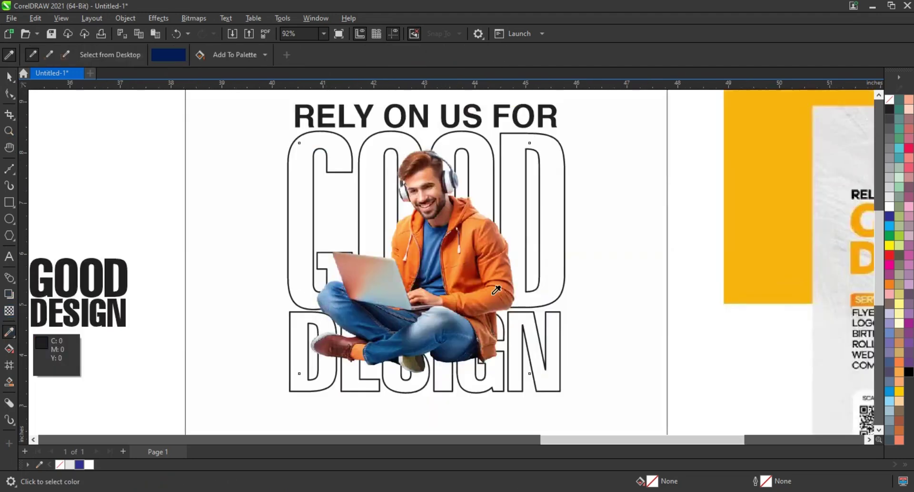
{"action": "left_click", "coordinate": [480, 267]}
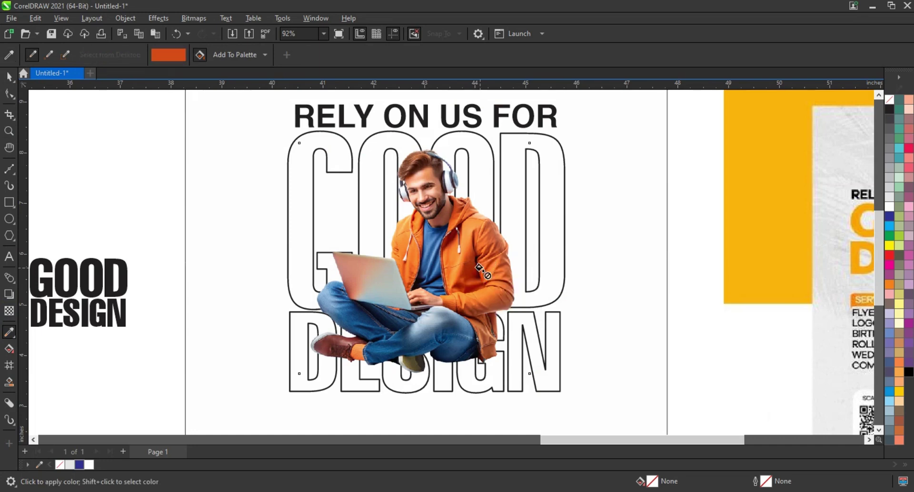
{"action": "left_click", "coordinate": [632, 256]}
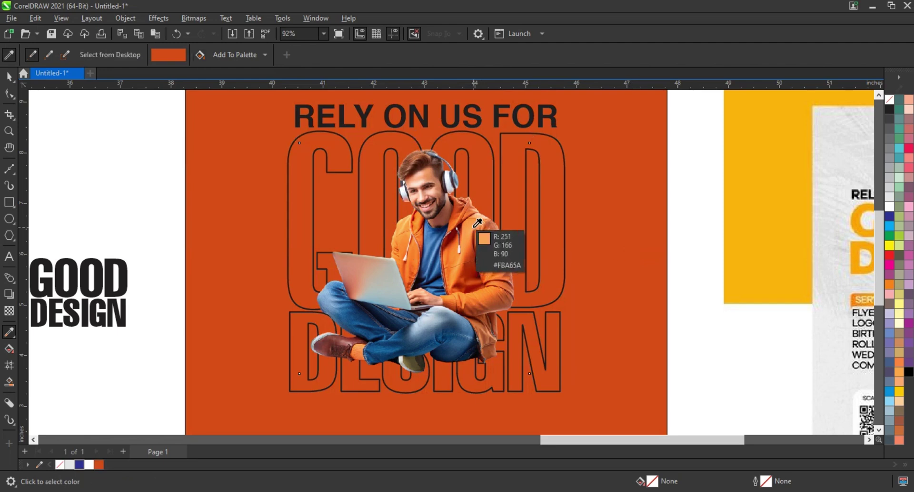
{"action": "left_click", "coordinate": [476, 225]}
{"action": "left_click", "coordinate": [598, 269]}
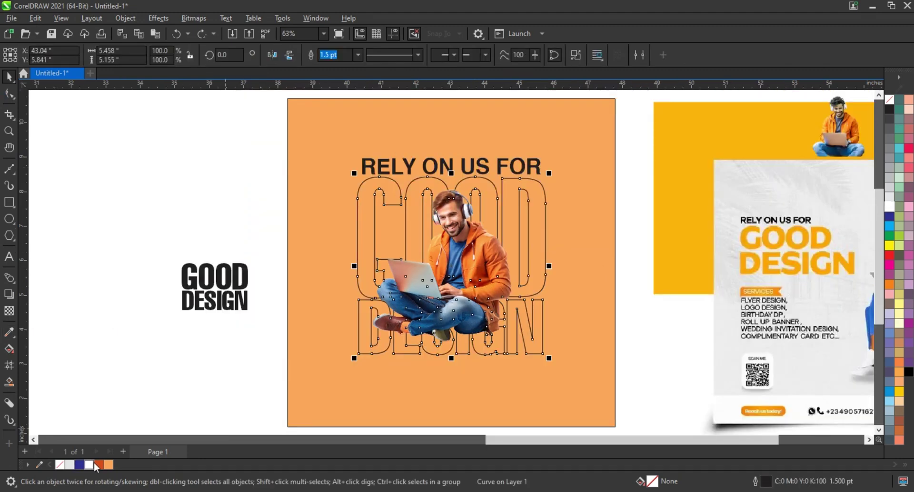
Step: Fill the stretched GOOD DESIGN lettering with the sampled dark orange (#D14A18) and remove its outline
{"action": "left_click", "coordinate": [90, 464]}
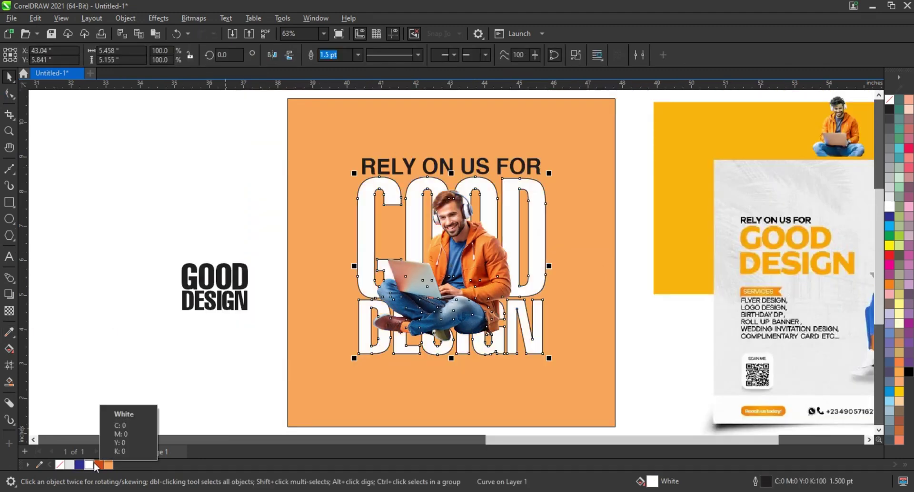
{"action": "left_click", "coordinate": [98, 465]}
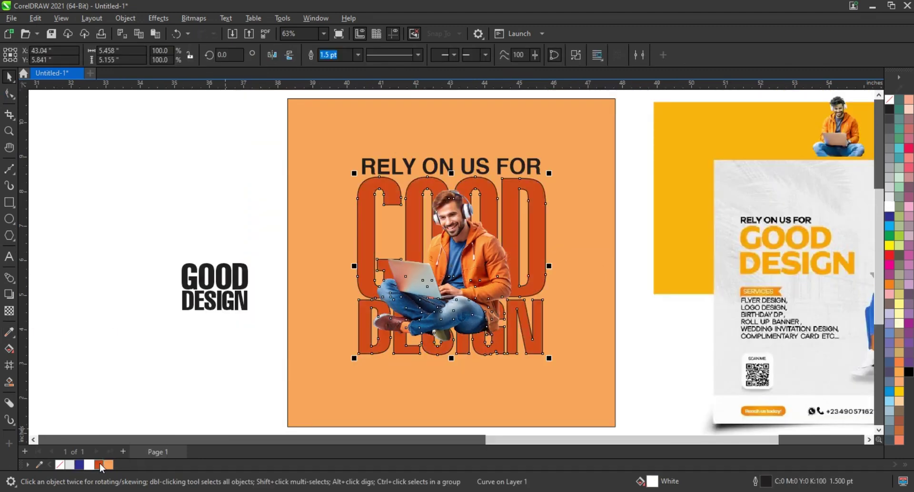
{"action": "right_click", "coordinate": [889, 100]}
{"action": "left_click", "coordinate": [867, 109]}
{"action": "left_click", "coordinate": [867, 109]}
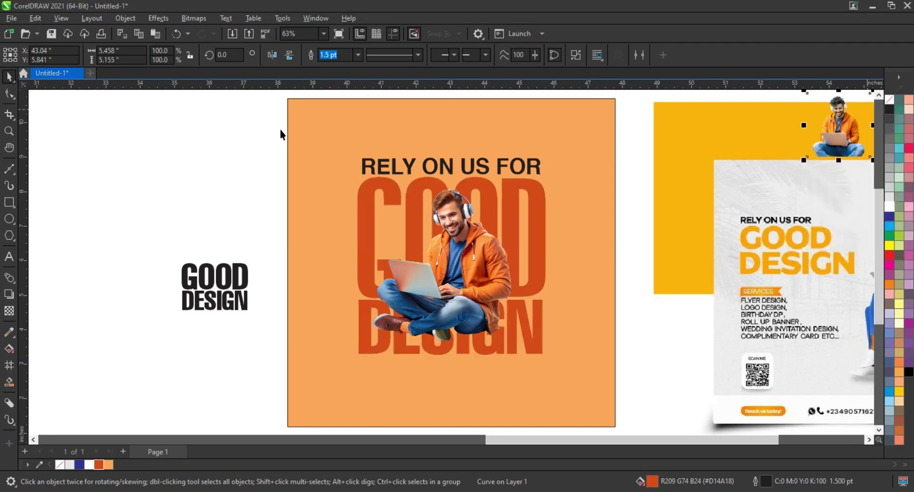
Step: Move the large photo of the man down by about 0.05 inch over the lettering
{"action": "left_click", "coordinate": [280, 130]}
{"action": "left_click", "coordinate": [511, 336]}
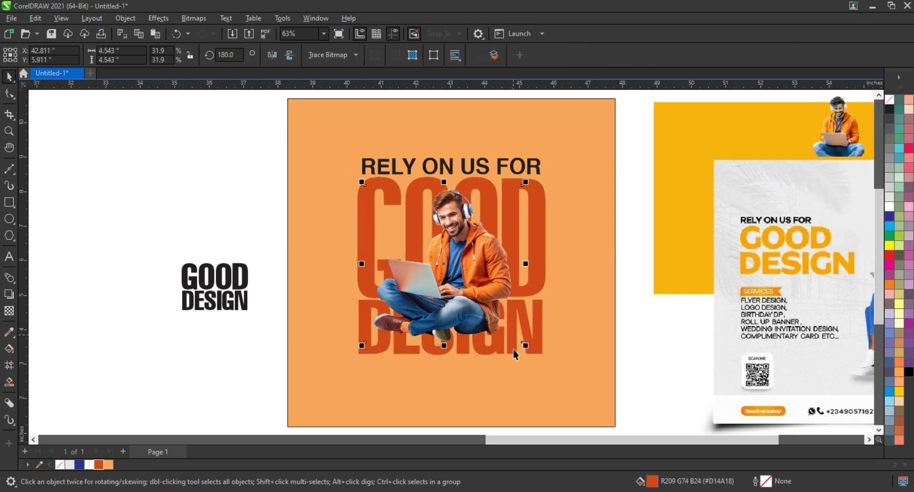
{"action": "left_click_drag", "start_coordinate": [526, 345], "coordinate": [527, 349]}
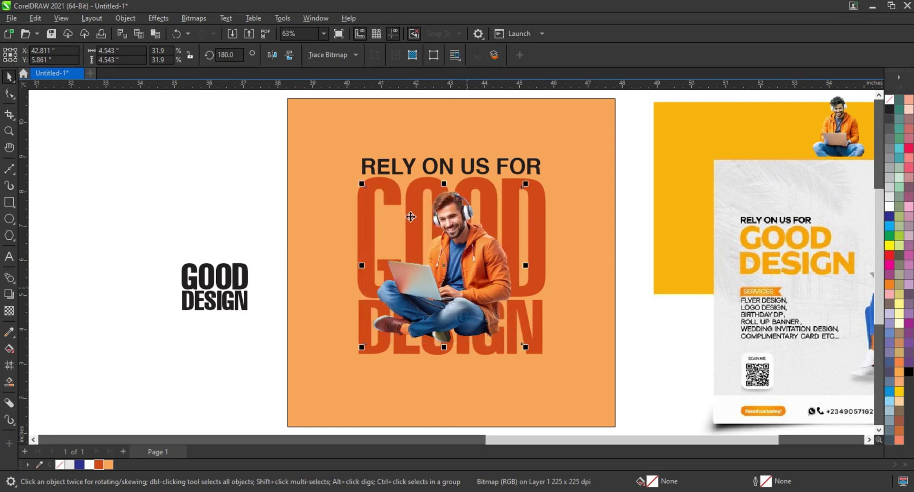
Step: Scale the RELY ON US FOR heading about its centre to roughly 68%, about 3.5 inches wide
{"action": "left_click", "coordinate": [429, 168]}
{"action": "left_click_drag", "start_coordinate": [551, 178], "coordinate": [526, 185]}
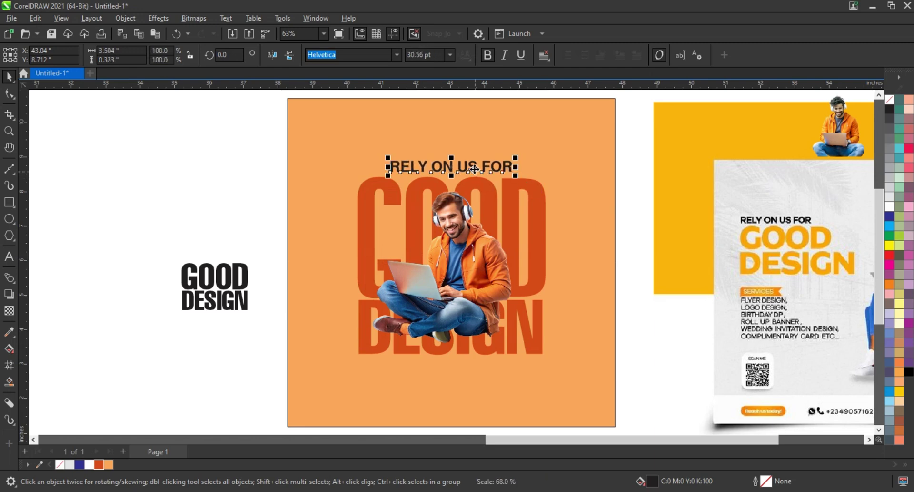
{"action": "left_click", "coordinate": [204, 176]}
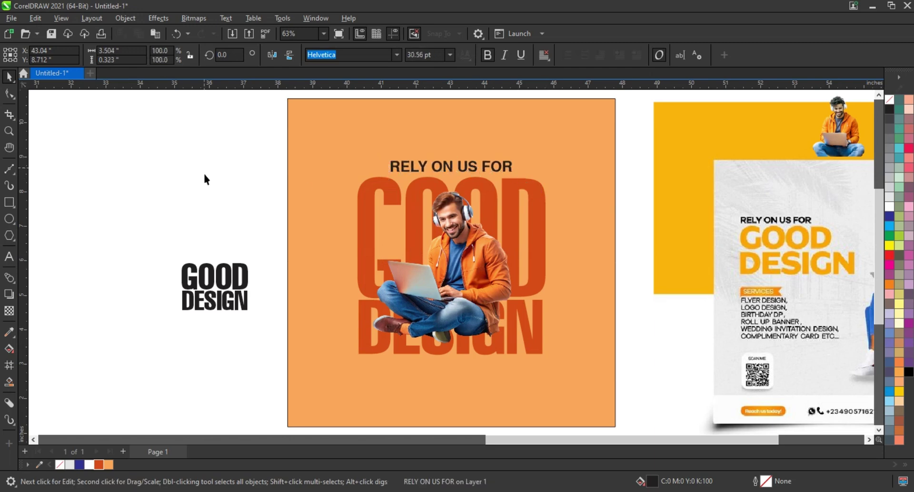
{"action": "left_click", "coordinate": [16, 174]}
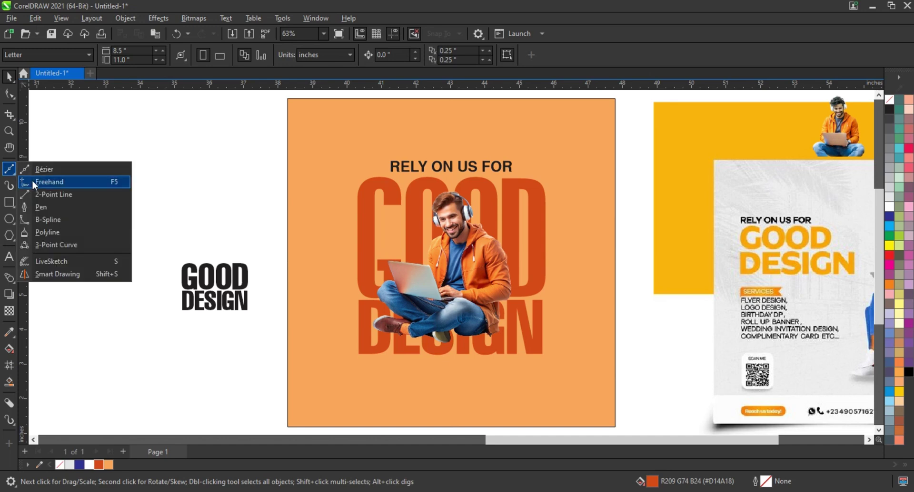
{"action": "left_click", "coordinate": [41, 181]}
{"action": "mouse_move", "coordinate": [536, 123]}
{"action": "left_mouse_down"}
{"action": "mouse_move", "coordinate": [328, 147]}
{"action": "mouse_move", "coordinate": [306, 177]}
{"action": "mouse_move", "coordinate": [305, 207]}
{"action": "mouse_move", "coordinate": [342, 240]}
{"action": "mouse_move", "coordinate": [549, 267]}
{"action": "left_mouse_up"}
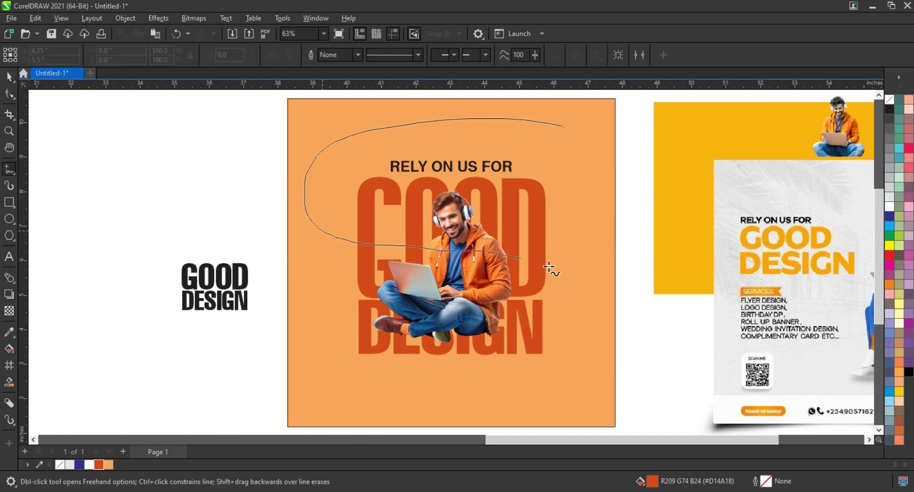
{"action": "mouse_move", "coordinate": [587, 305]}
{"action": "left_mouse_down"}
{"action": "mouse_move", "coordinate": [611, 327]}
{"action": "mouse_move", "coordinate": [647, 335]}
{"action": "left_mouse_up"}
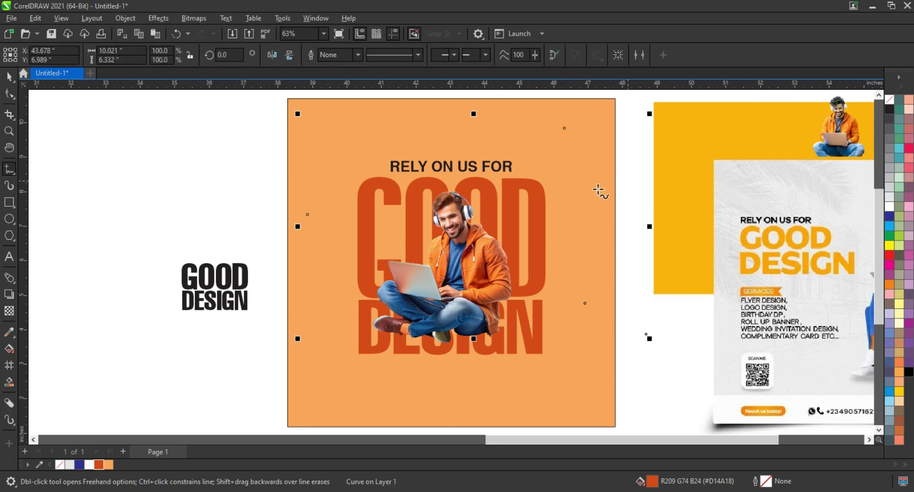
{"action": "key", "text": "ctrl+z"}
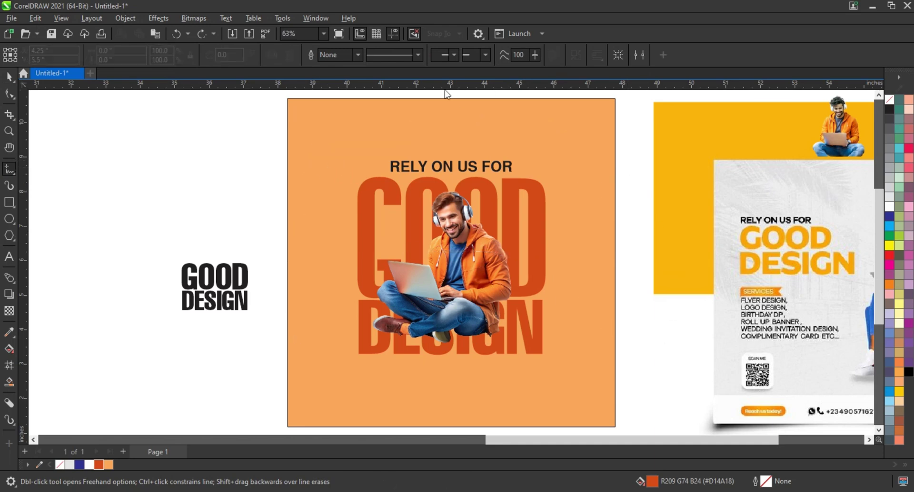
Step: Draw a 16 pt black freehand S-curve, about 11.1 by 7.8 inches, from the square's upper edge past its lower right side
{"action": "right_click", "coordinate": [893, 111]}
{"action": "left_click", "coordinate": [857, 116]}
{"action": "left_click", "coordinate": [362, 56]}
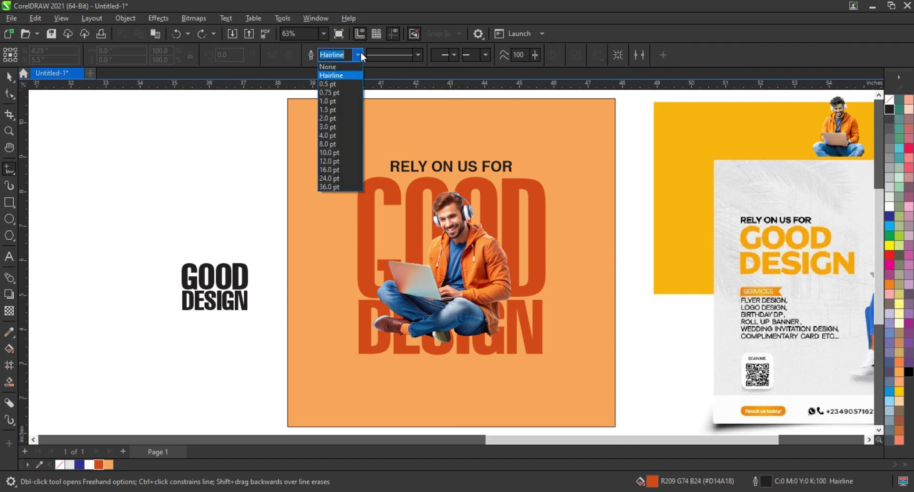
{"action": "left_click", "coordinate": [329, 169]}
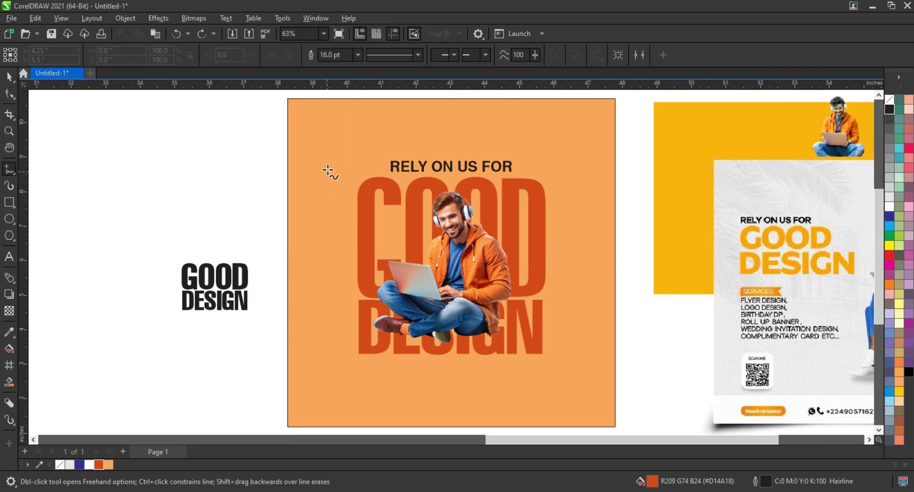
{"action": "left_click_drag", "start_coordinate": [440, 97], "coordinate": [291, 162]}
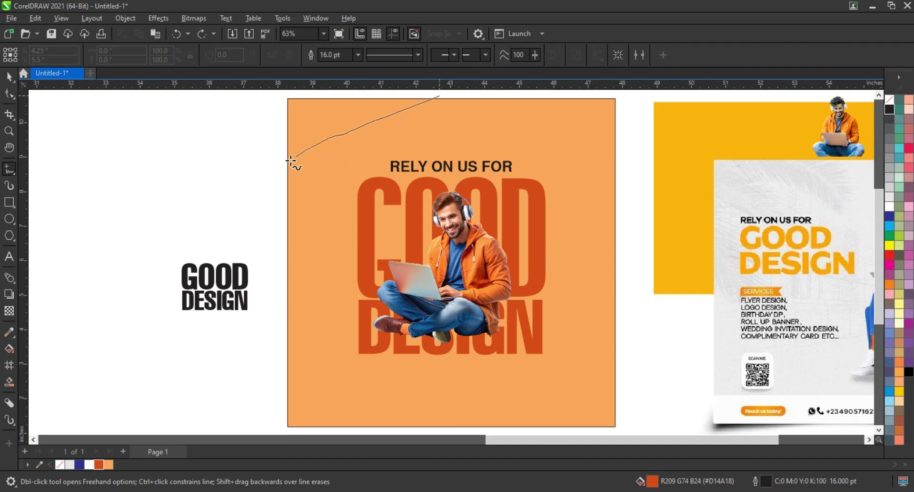
{"action": "mouse_move", "coordinate": [281, 200]}
{"action": "left_mouse_down"}
{"action": "mouse_move", "coordinate": [308, 233]}
{"action": "mouse_move", "coordinate": [364, 252]}
{"action": "mouse_move", "coordinate": [460, 243]}
{"action": "mouse_move", "coordinate": [517, 254]}
{"action": "mouse_move", "coordinate": [550, 283]}
{"action": "left_mouse_up"}
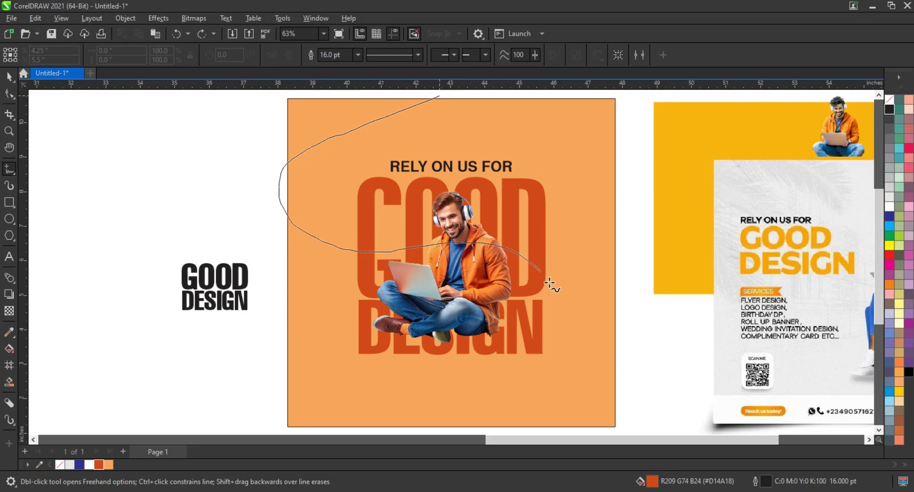
{"action": "left_click_drag", "start_coordinate": [657, 367], "coordinate": [661, 366]}
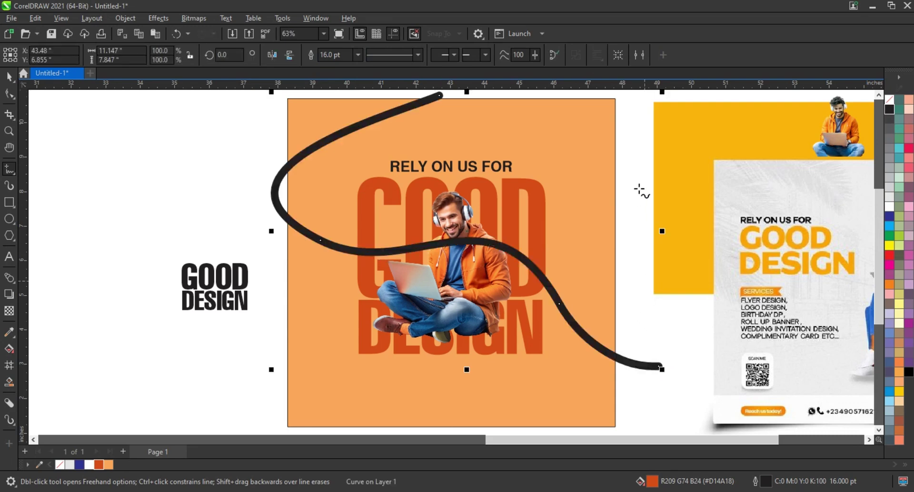
Step: Draw a second 16 pt black freehand curve, about 11.9 by 6.7 inches, from beyond the square's right edge down to its outer left
{"action": "left_click_drag", "start_coordinate": [633, 167], "coordinate": [591, 163]}
{"action": "left_click_drag", "start_coordinate": [552, 233], "coordinate": [536, 316]}
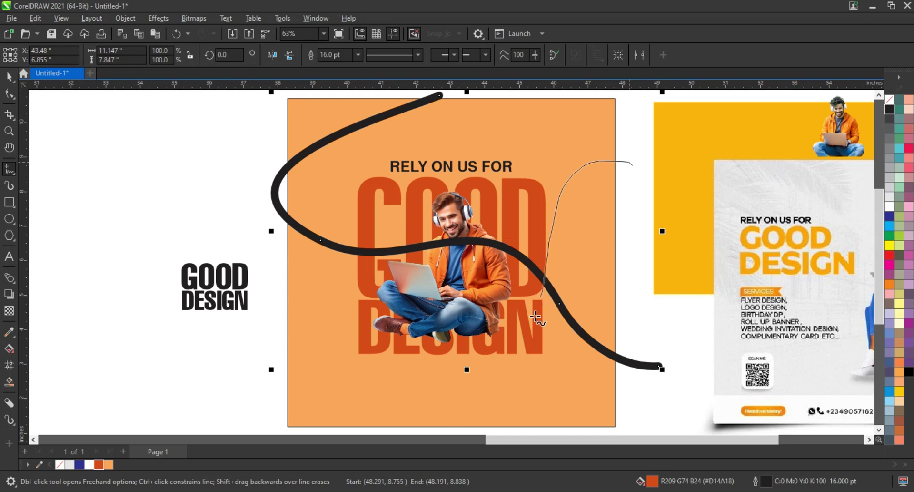
{"action": "mouse_move", "coordinate": [455, 381]}
{"action": "left_mouse_down"}
{"action": "mouse_move", "coordinate": [255, 351]}
{"action": "mouse_move", "coordinate": [222, 316]}
{"action": "left_mouse_up"}
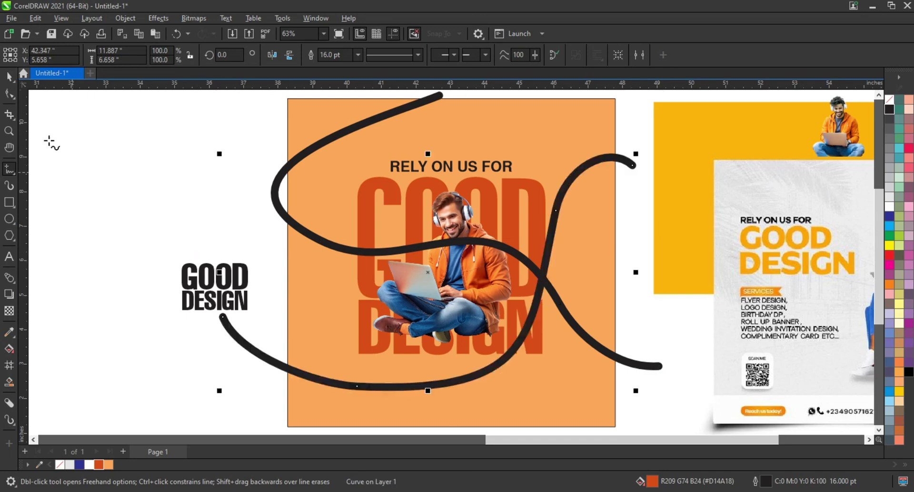
Step: Reshape the first curve with its node handles, pulling its left bend inside the square and smoothing the stretch below it
{"action": "left_click", "coordinate": [8, 78]}
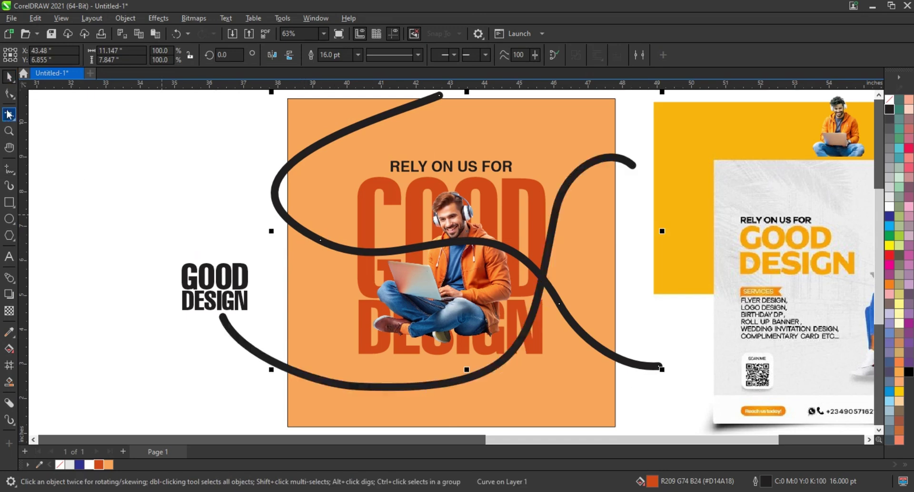
{"action": "double_click", "coordinate": [388, 249]}
{"action": "left_click_drag", "start_coordinate": [183, 170], "coordinate": [221, 162]}
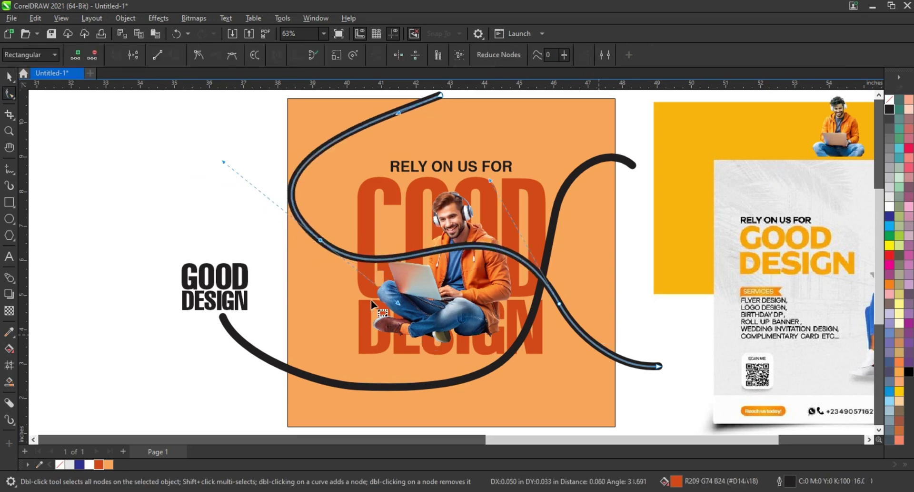
{"action": "left_click_drag", "start_coordinate": [234, 165], "coordinate": [265, 165]}
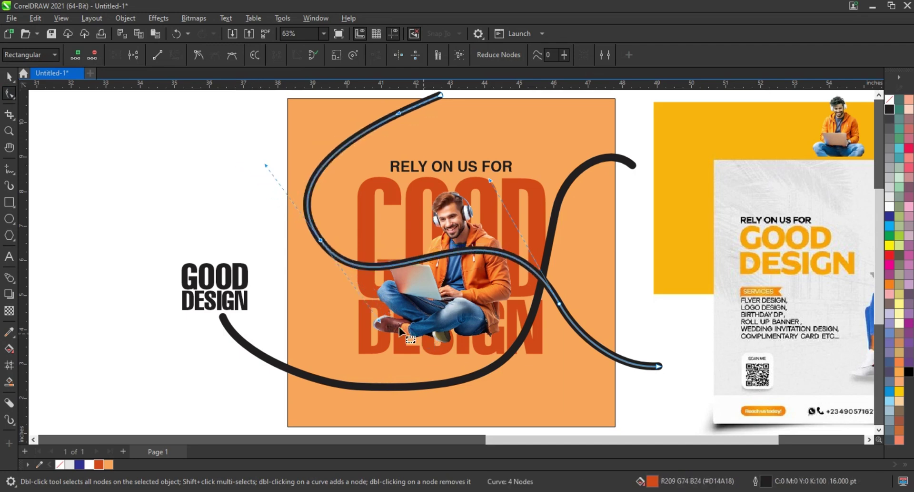
{"action": "left_click", "coordinate": [377, 316]}
{"action": "mouse_move", "coordinate": [372, 314]}
{"action": "left_mouse_down"}
{"action": "mouse_move", "coordinate": [378, 320]}
{"action": "mouse_move", "coordinate": [386, 303]}
{"action": "left_mouse_up"}
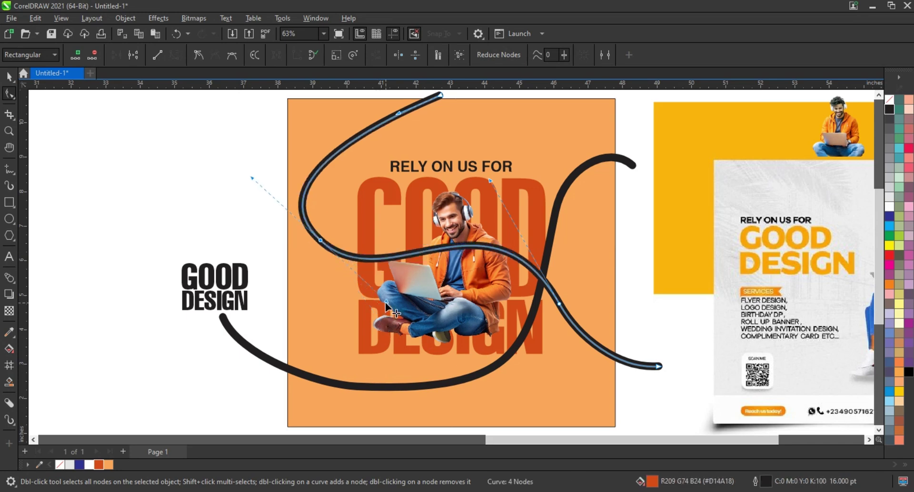
Step: Smooth the second curve's lower bend by adjusting the handles of its left end, bottom node and right-hand rise
{"action": "left_click", "coordinate": [480, 379]}
{"action": "left_click_drag", "start_coordinate": [377, 367], "coordinate": [319, 408]}
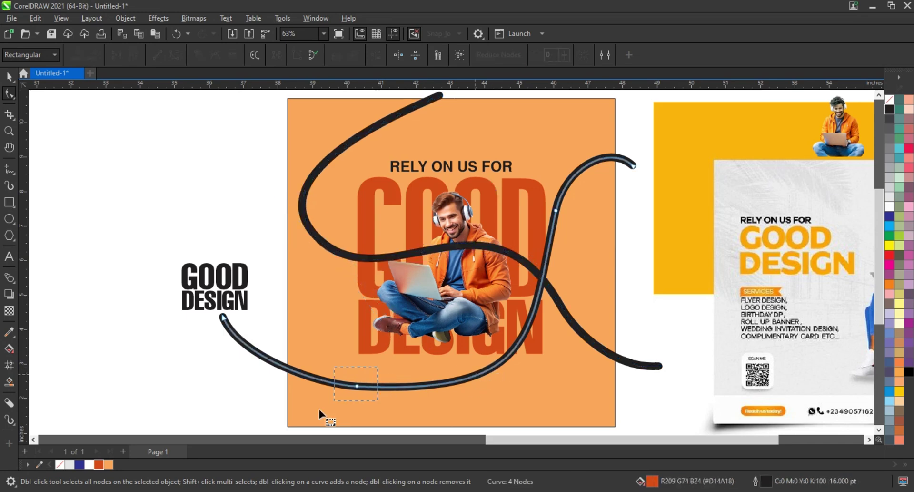
{"action": "left_click", "coordinate": [318, 384]}
{"action": "left_click_drag", "start_coordinate": [242, 353], "coordinate": [235, 357]}
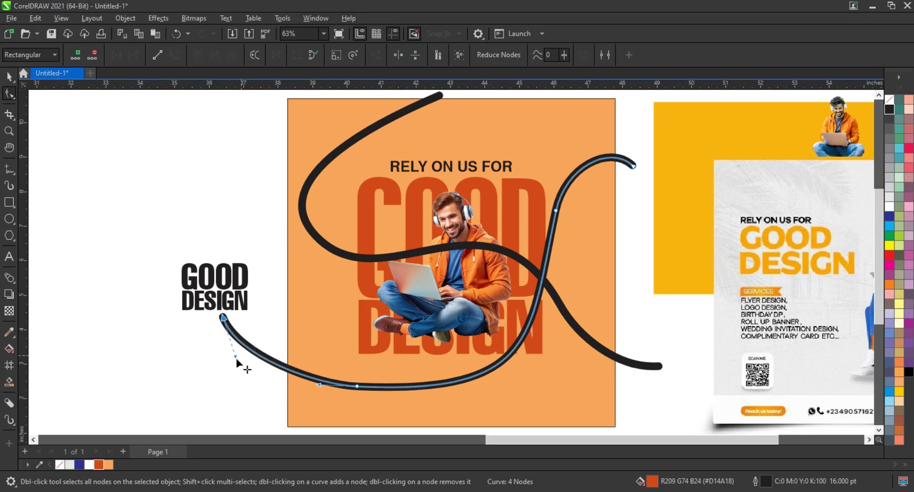
{"action": "left_click", "coordinate": [317, 388]}
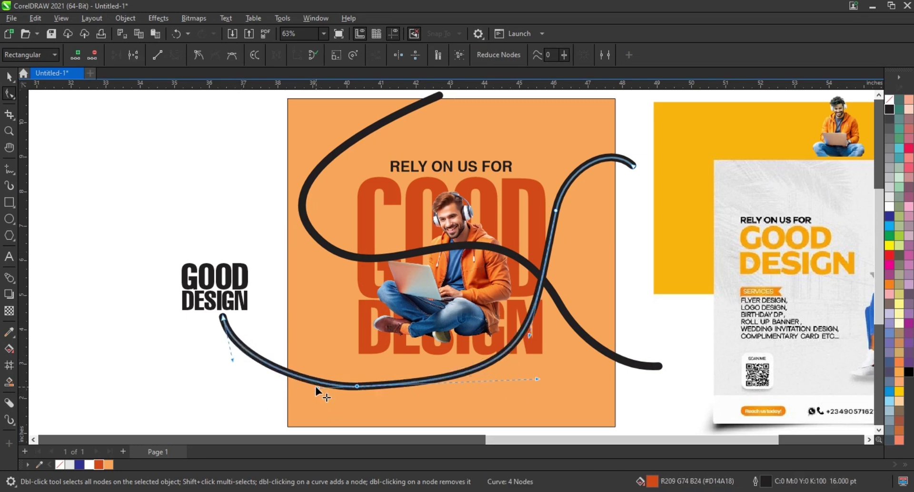
{"action": "left_click_drag", "start_coordinate": [529, 335], "coordinate": [544, 310]}
{"action": "left_click_drag", "start_coordinate": [536, 379], "coordinate": [540, 381]}
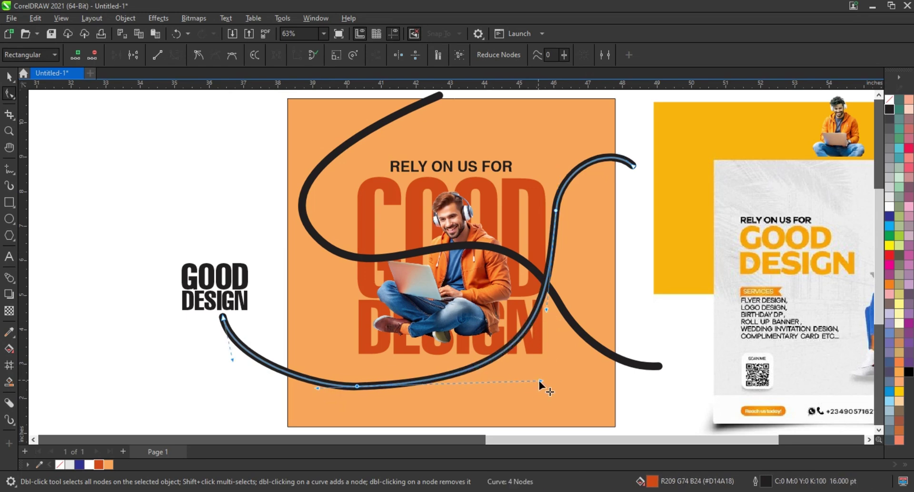
{"action": "left_click_drag", "start_coordinate": [318, 387], "coordinate": [314, 391]}
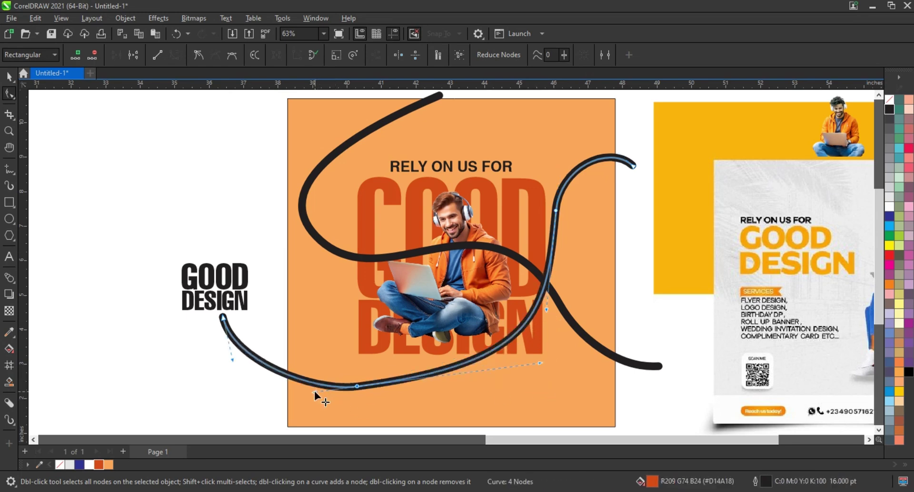
Step: Remove the bottom node from the second curve to smooth its lower bend, and deselect the curve
{"action": "double_click", "coordinate": [357, 385]}
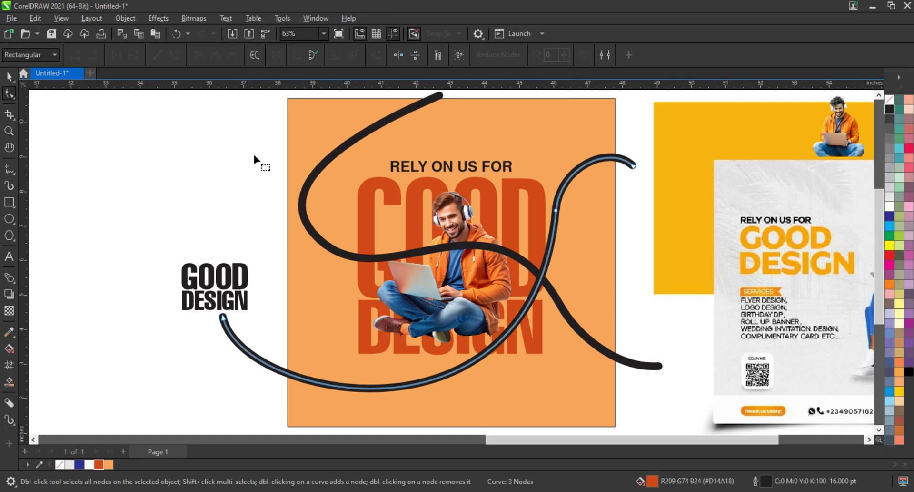
{"action": "left_click", "coordinate": [9, 76]}
{"action": "left_click", "coordinate": [97, 199]}
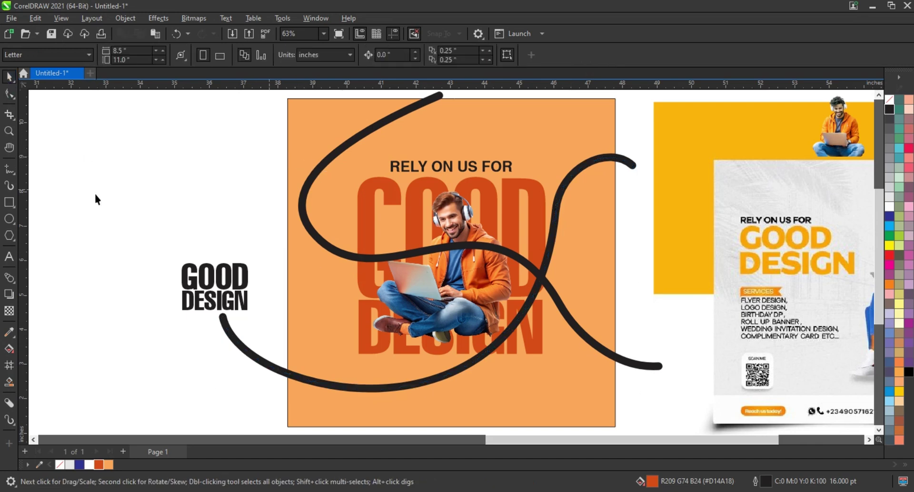
Step: Draw a third 16 pt freehand curve, about 12 by 7.1 inches, from beyond the square's upper right corner to its outer left
{"action": "key", "text": "F5"}
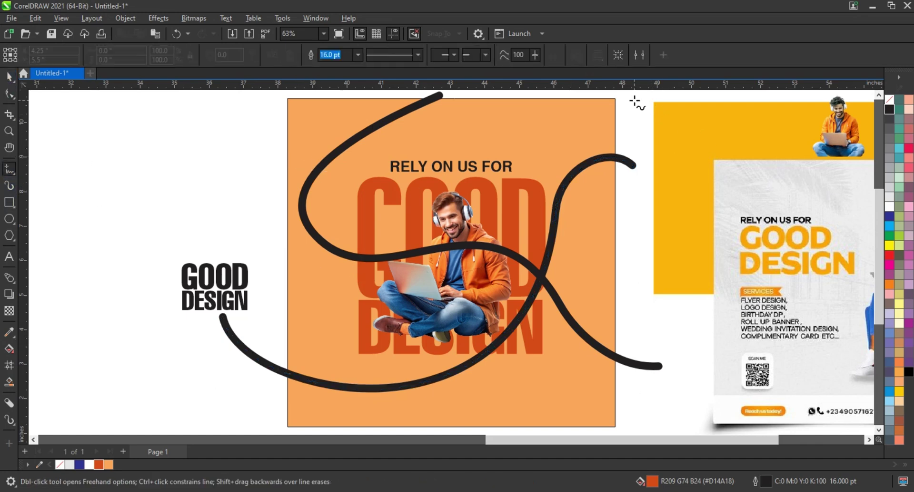
{"action": "mouse_move", "coordinate": [635, 102]}
{"action": "left_mouse_down"}
{"action": "mouse_move", "coordinate": [533, 109]}
{"action": "mouse_move", "coordinate": [484, 128]}
{"action": "mouse_move", "coordinate": [467, 148]}
{"action": "mouse_move", "coordinate": [465, 176]}
{"action": "mouse_move", "coordinate": [507, 247]}
{"action": "mouse_move", "coordinate": [520, 302]}
{"action": "mouse_move", "coordinate": [515, 324]}
{"action": "mouse_move", "coordinate": [418, 339]}
{"action": "mouse_move", "coordinate": [246, 248]}
{"action": "mouse_move", "coordinate": [218, 258]}
{"action": "left_mouse_up"}
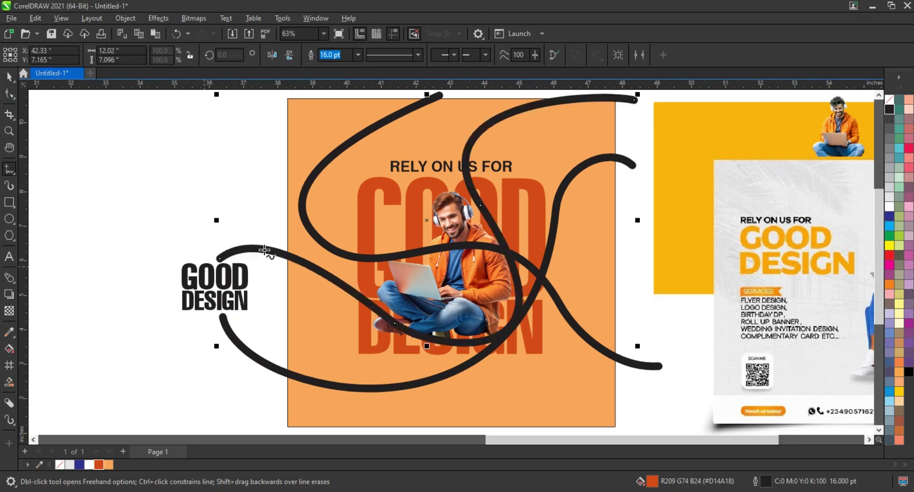
{"action": "key", "text": "space"}
Step: Set the outline colour of all three freehand curves to white
{"action": "left_click", "coordinate": [909, 226]}
{"action": "right_click", "coordinate": [890, 206]}
{"action": "left_click", "coordinate": [858, 215]}
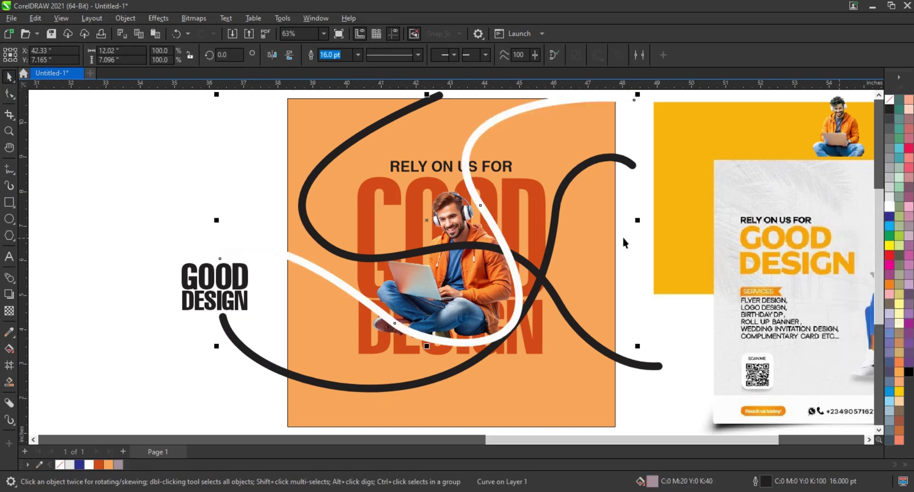
{"action": "left_click", "coordinate": [569, 320]}
{"action": "right_click", "coordinate": [891, 206]}
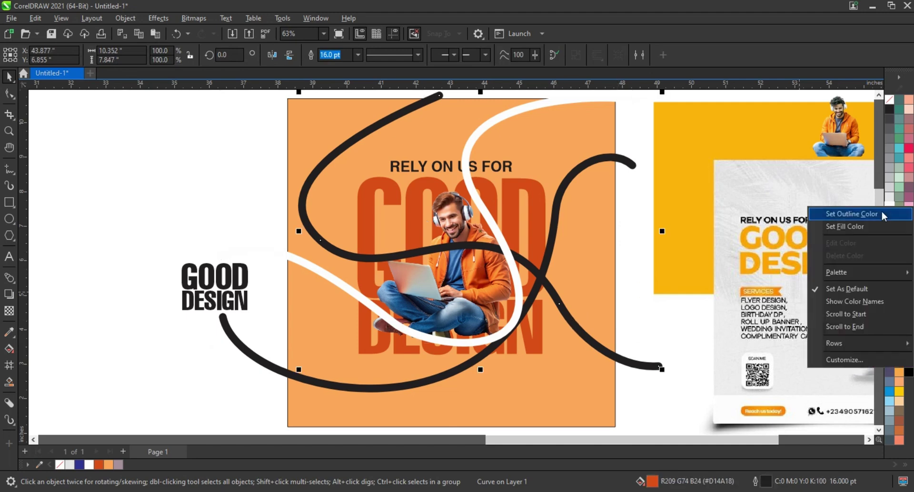
{"action": "left_click", "coordinate": [844, 215]}
{"action": "left_click", "coordinate": [606, 161]}
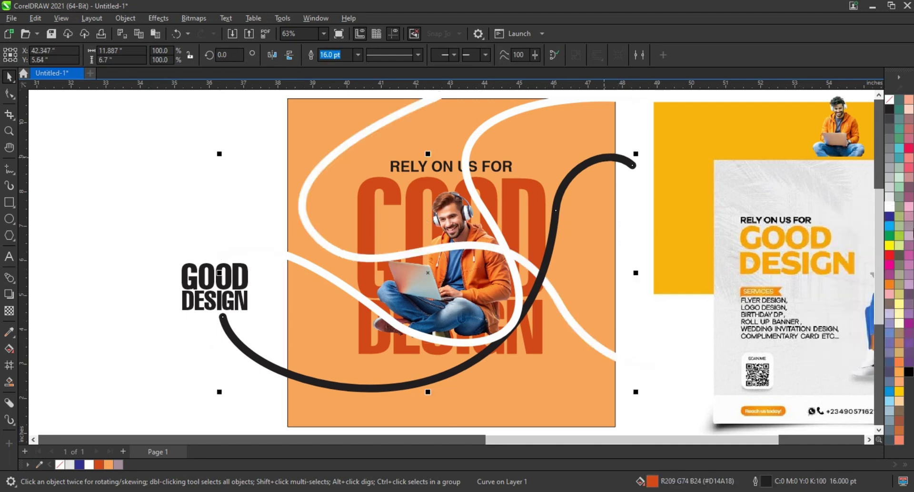
{"action": "right_click", "coordinate": [896, 213]}
{"action": "left_click", "coordinate": [853, 213]}
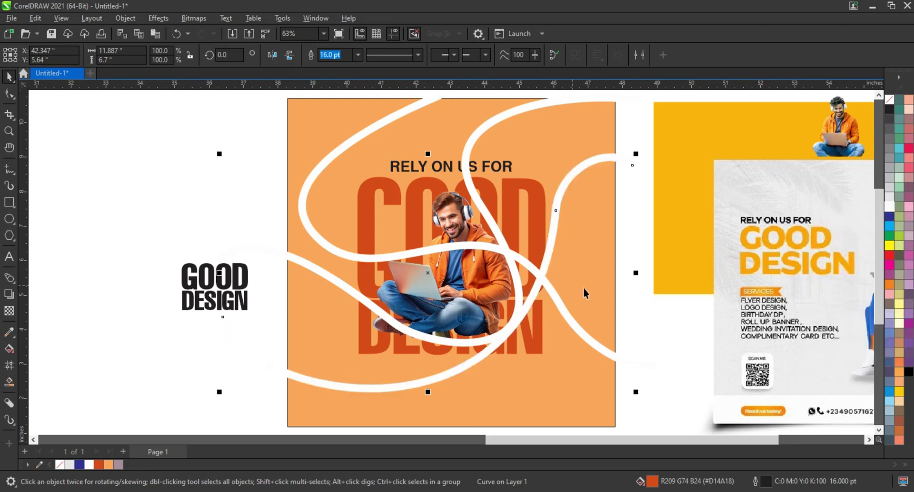
Step: Move the small black GOOD DESIGN text further left, away from the flyer square and the curve ends
{"action": "left_click", "coordinate": [657, 283]}
{"action": "left_click_drag", "start_coordinate": [238, 305], "coordinate": [156, 304]}
{"action": "left_click", "coordinate": [427, 298]}
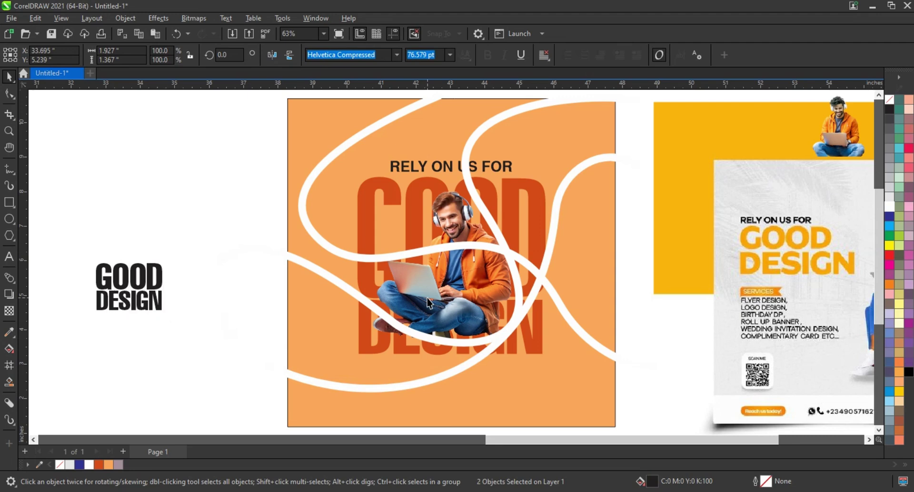
{"action": "left_click", "coordinate": [202, 201]}
Step: Convert the outlines of the three white curves to objects, one curve after another
{"action": "left_click", "coordinate": [305, 229]}
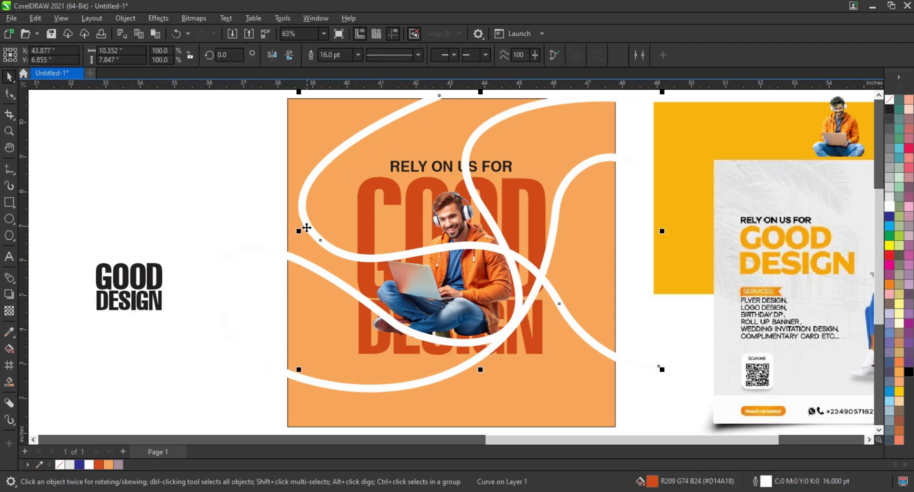
{"action": "left_click", "coordinate": [126, 19]}
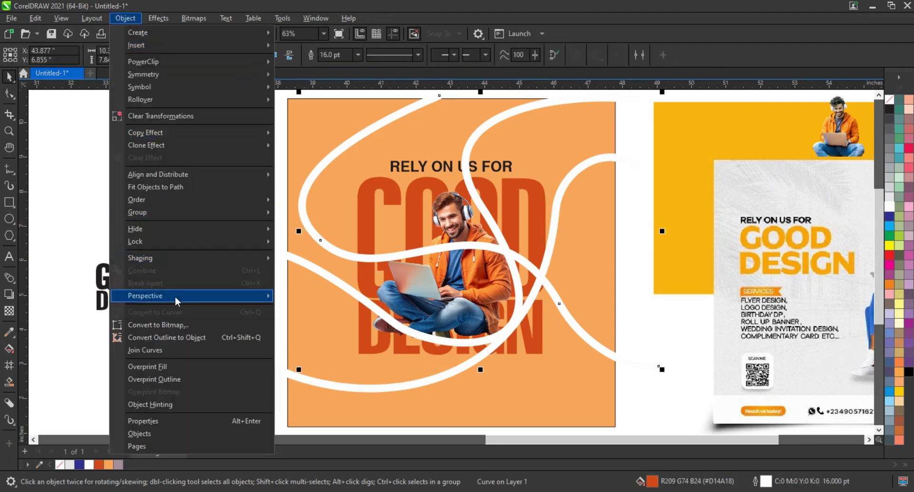
{"action": "left_click", "coordinate": [178, 335]}
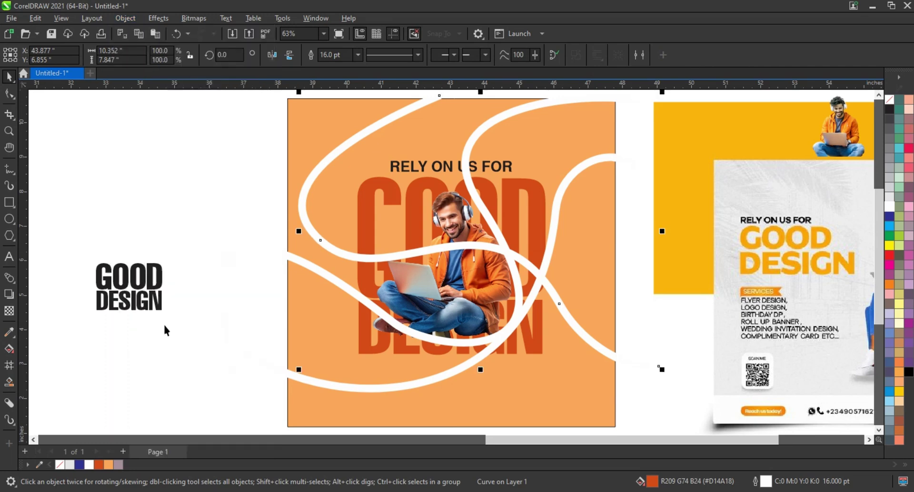
{"action": "left_click", "coordinate": [290, 260]}
{"action": "left_click", "coordinate": [136, 21]}
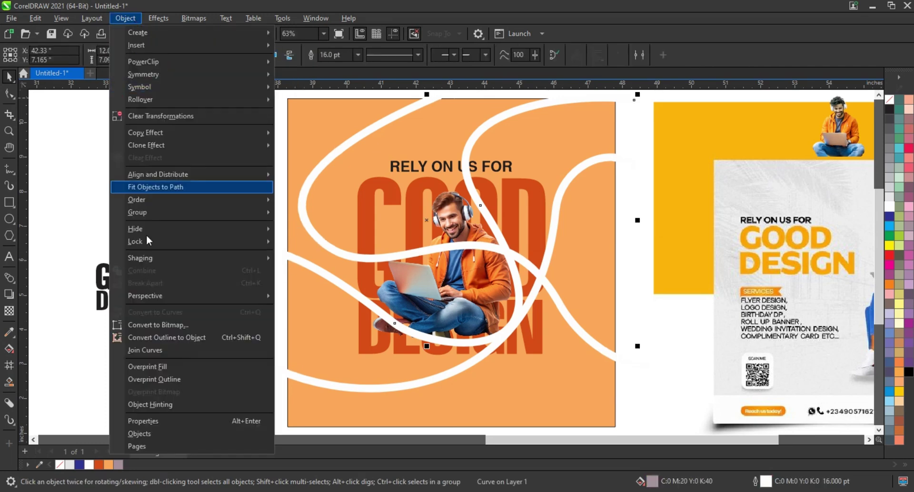
{"action": "left_click", "coordinate": [156, 338]}
{"action": "left_click", "coordinate": [150, 339]}
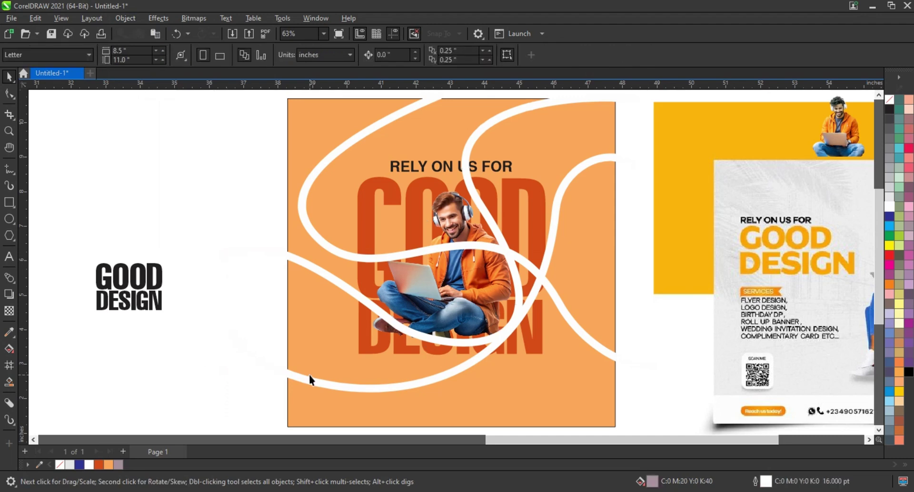
{"action": "left_click", "coordinate": [305, 381]}
{"action": "left_click", "coordinate": [136, 19]}
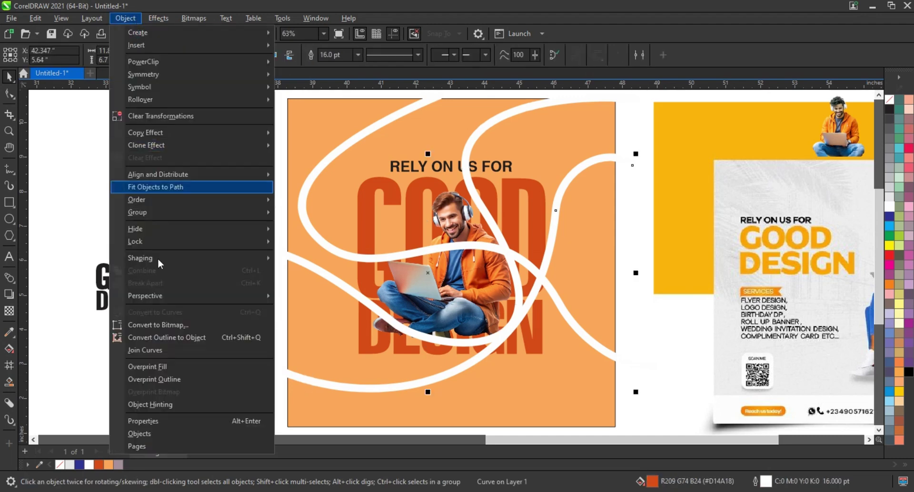
{"action": "left_click", "coordinate": [153, 338]}
{"action": "left_click", "coordinate": [146, 356]}
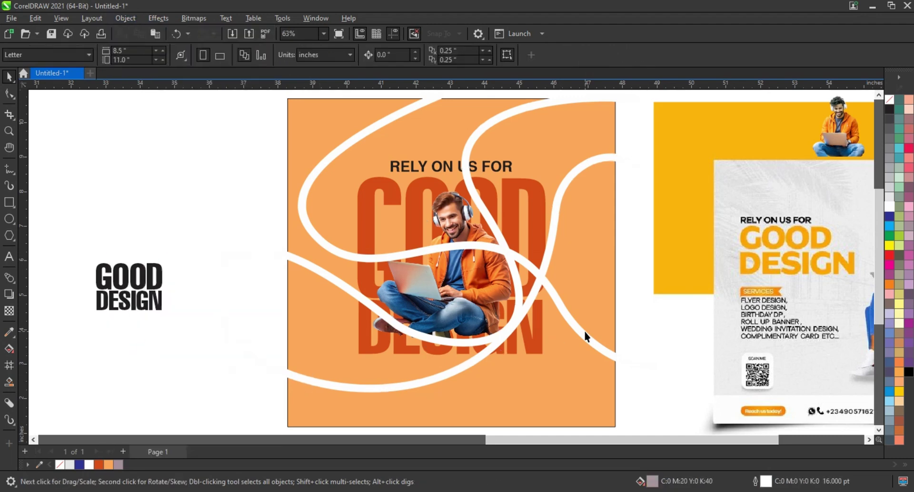
Step: Give the three white curve shapes a thin 0.75 pt black outline
{"action": "left_click", "coordinate": [575, 177]}
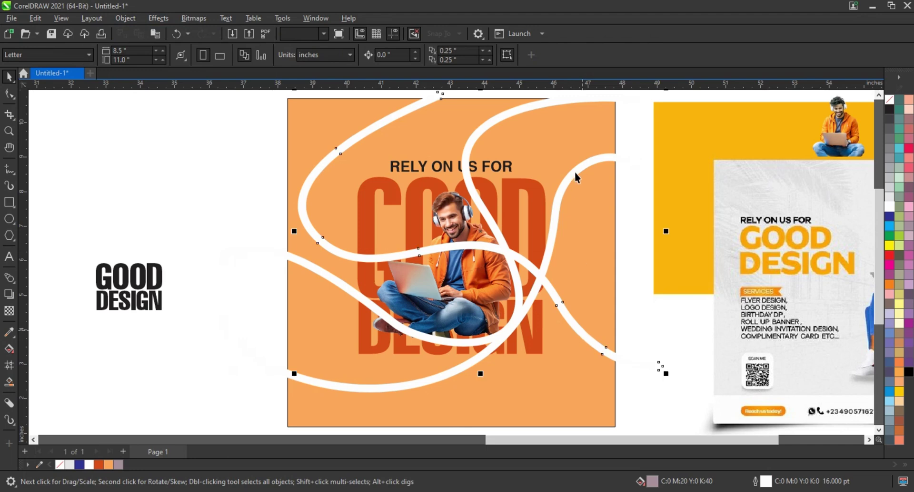
{"action": "left_click", "coordinate": [481, 134], "text": "shift"}
{"action": "right_click", "coordinate": [892, 112]}
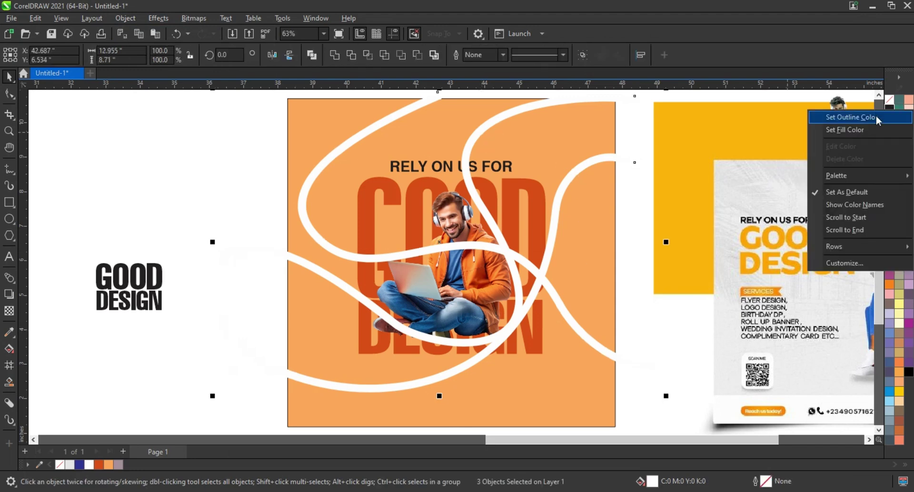
{"action": "left_click", "coordinate": [852, 117]}
{"action": "key", "text": "ctrl+z"}
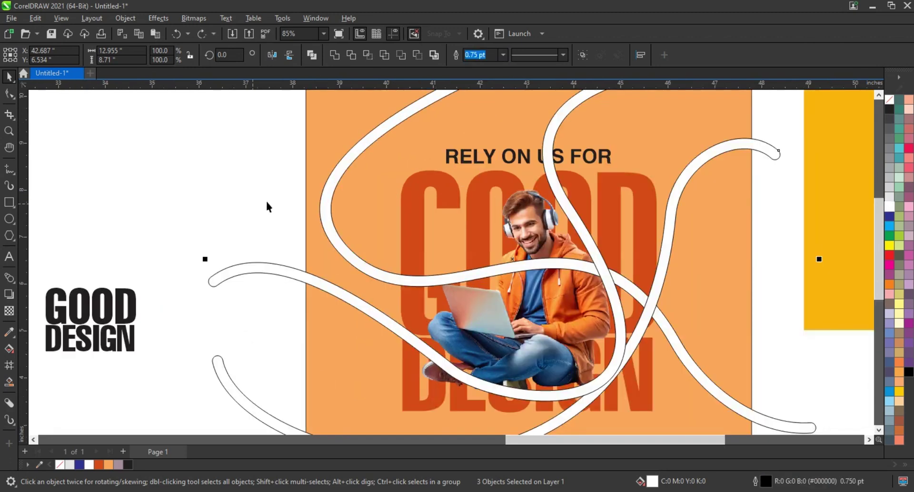
{"action": "left_click", "coordinate": [266, 199]}
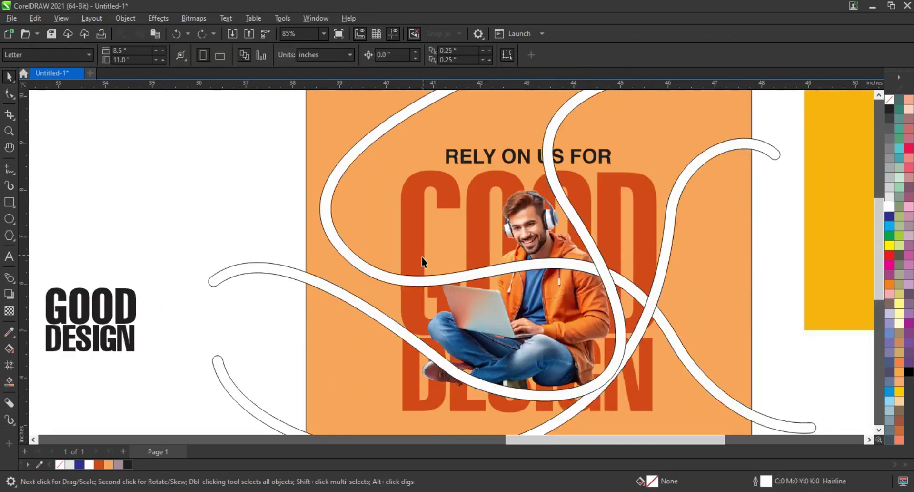
Step: Apply a uniform transparency of 43 to the three outlined curve shapes
{"action": "left_click", "coordinate": [378, 274]}
{"action": "left_click", "coordinate": [547, 175], "text": "shift"}
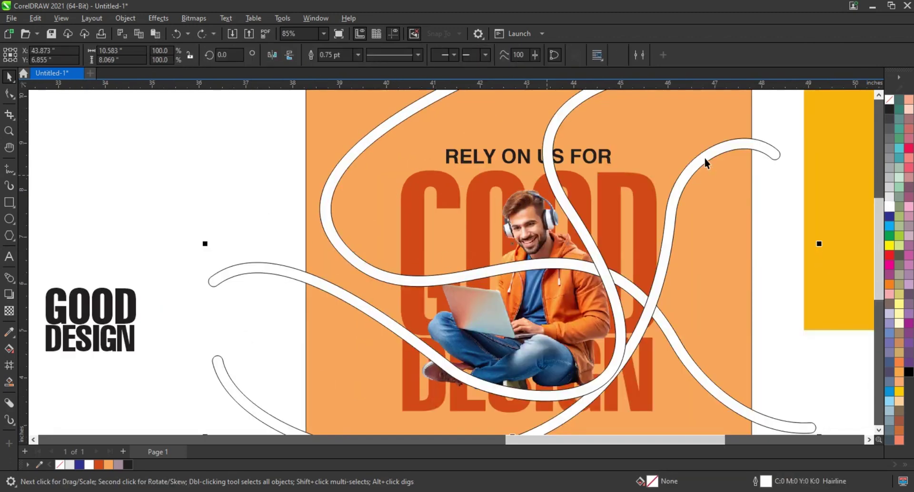
{"action": "left_click", "coordinate": [532, 187], "text": "shift"}
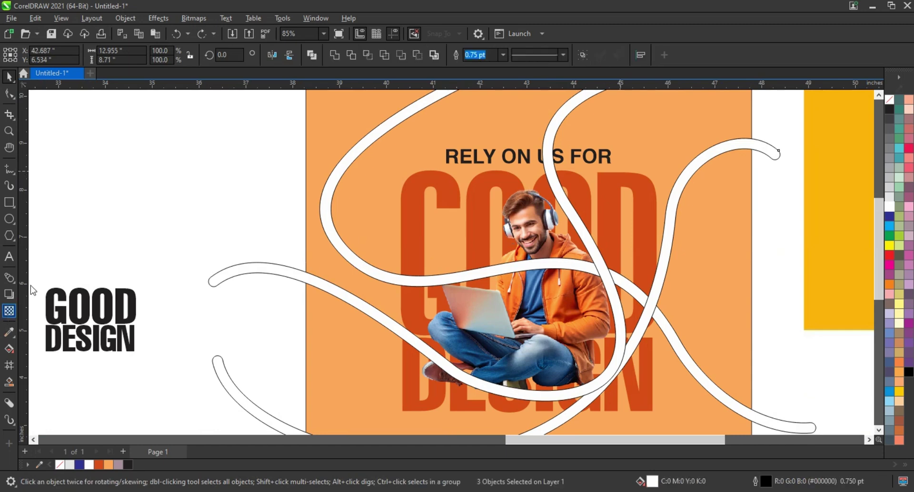
{"action": "scroll", "coordinate": [198, 223], "scroll_direction": "down", "scroll_amount": 1}
{"action": "left_click_drag", "start_coordinate": [428, 414], "coordinate": [424, 418]}
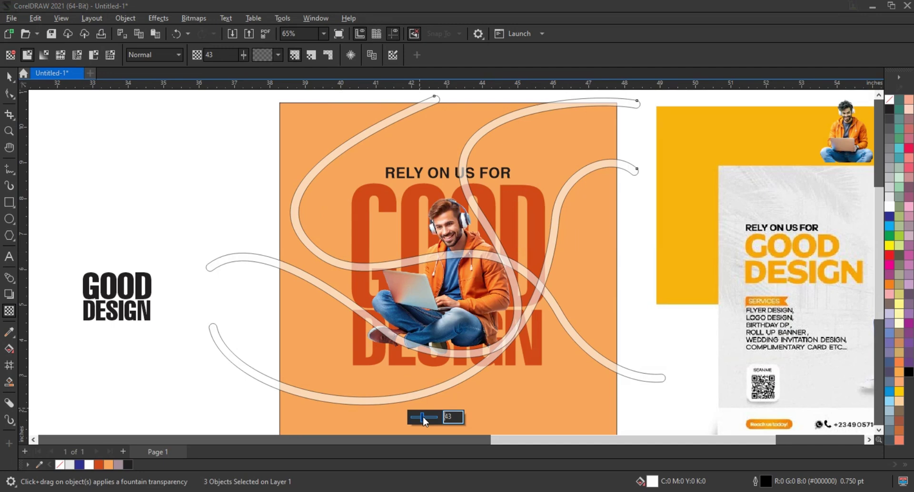
{"action": "left_click", "coordinate": [9, 77]}
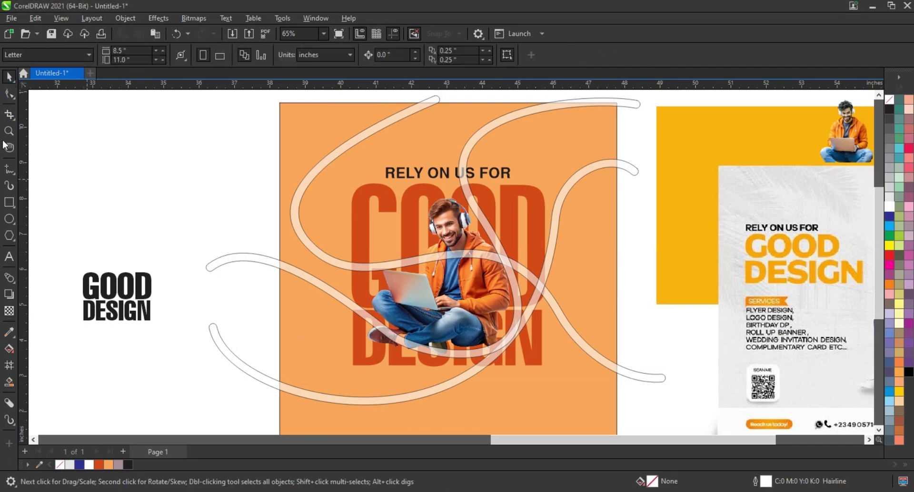
Step: Draw a rectangle about 0.49 by 0.83 inches over the left stem of the G where the first curve crosses it
{"action": "key", "text": "z"}
{"action": "left_click_drag", "start_coordinate": [319, 227], "coordinate": [477, 297]}
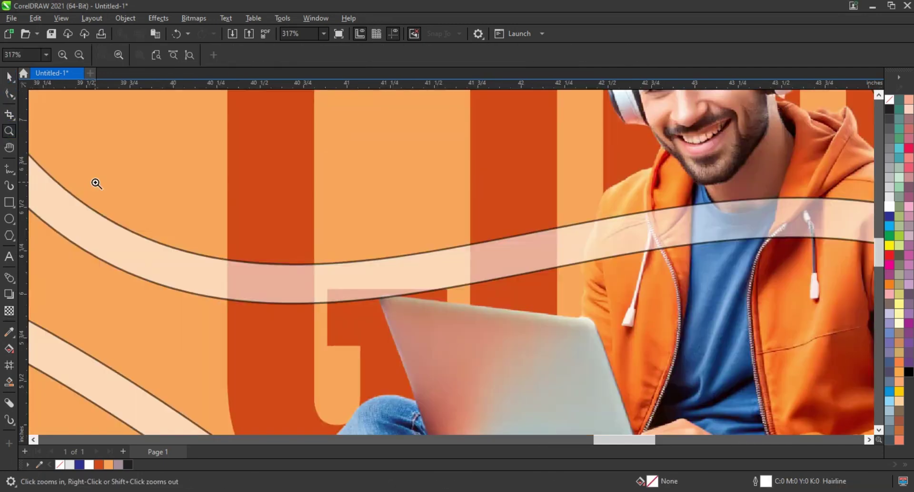
{"action": "left_click", "coordinate": [9, 202]}
{"action": "left_click_drag", "start_coordinate": [227, 206], "coordinate": [313, 348]}
{"action": "key", "text": "space"}
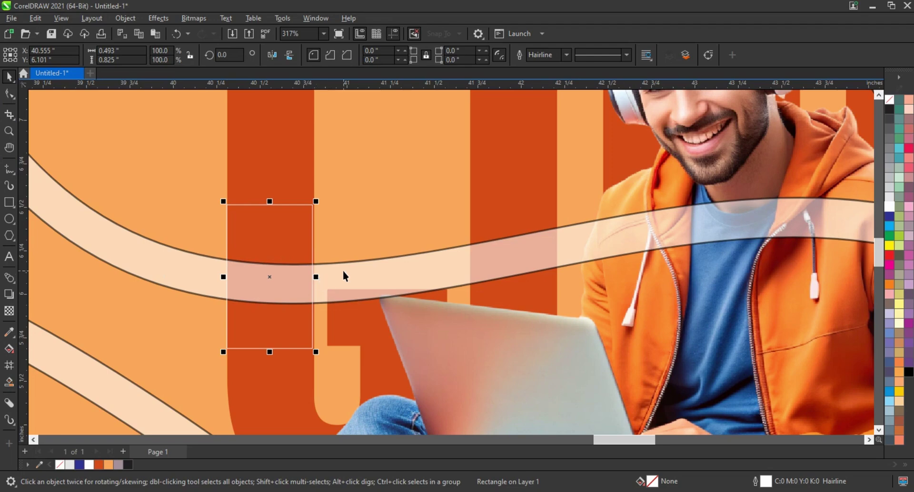
Step: Trim the first curve with the rectangle so it passes behind the G's left stem, and delete the rectangle
{"action": "left_click", "coordinate": [343, 271], "text": "shift"}
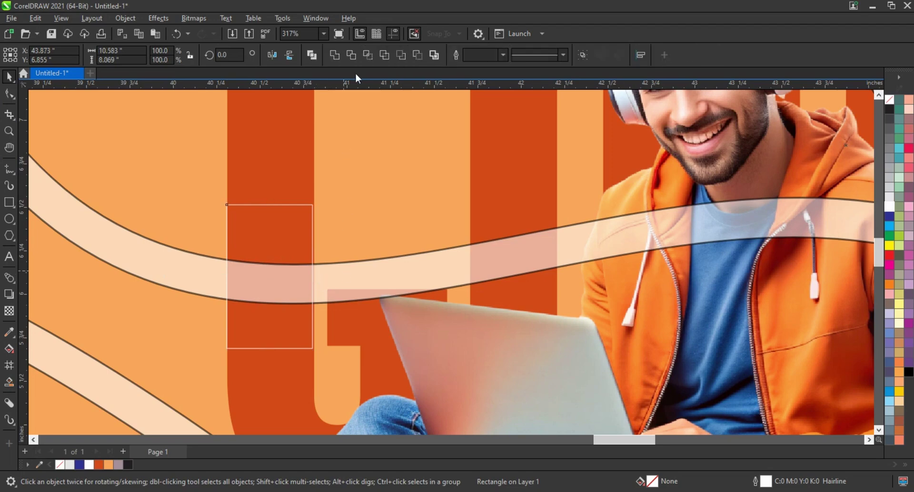
{"action": "left_click", "coordinate": [303, 216]}
{"action": "key", "text": "Delete"}
{"action": "scroll", "coordinate": [303, 216], "scroll_direction": "down", "scroll_amount": 2}
{"action": "scroll", "coordinate": [303, 219], "scroll_direction": "down", "scroll_amount": 5}
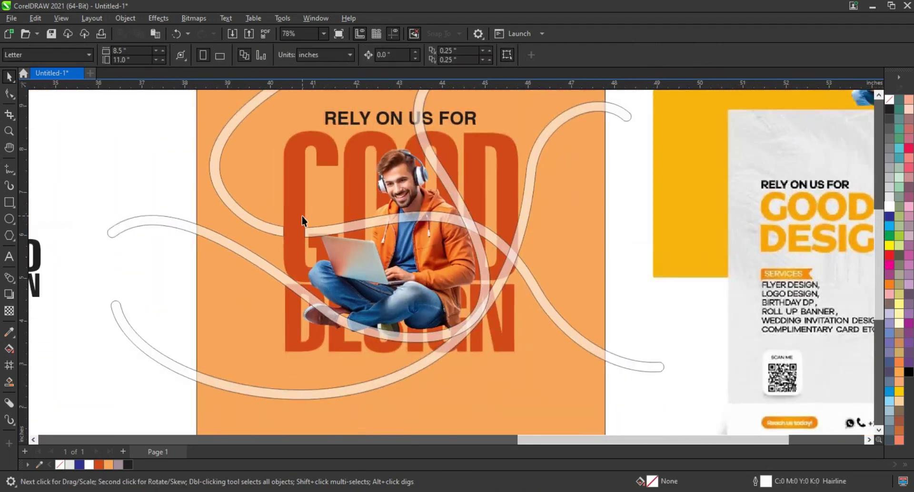
Step: Draw a closed straight-sided shape, about 0.5 by 0.96 inches, over the D's right stem where the first curve crosses it
{"action": "key", "text": "z"}
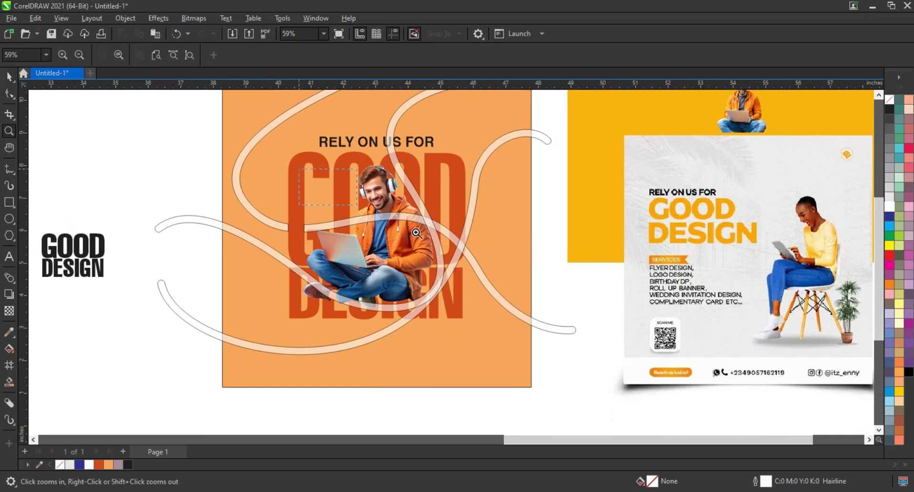
{"action": "left_click", "coordinate": [416, 232]}
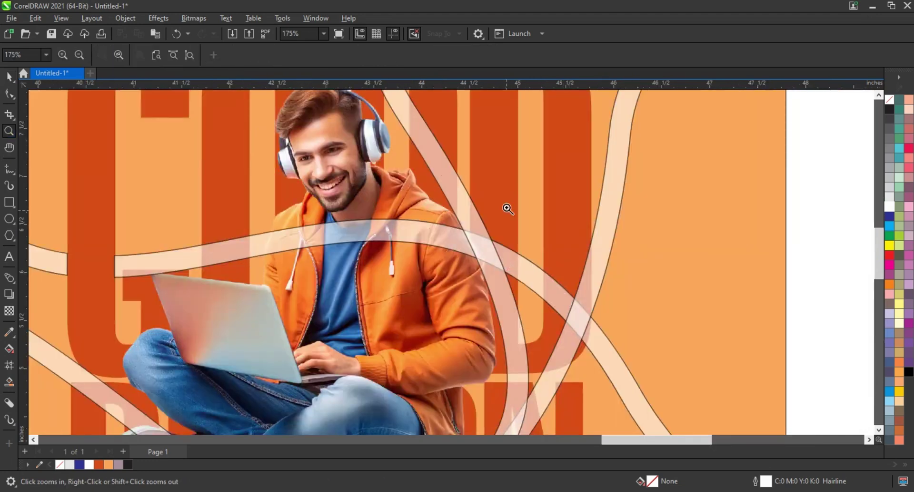
{"action": "left_click_drag", "start_coordinate": [665, 382], "coordinate": [669, 386]}
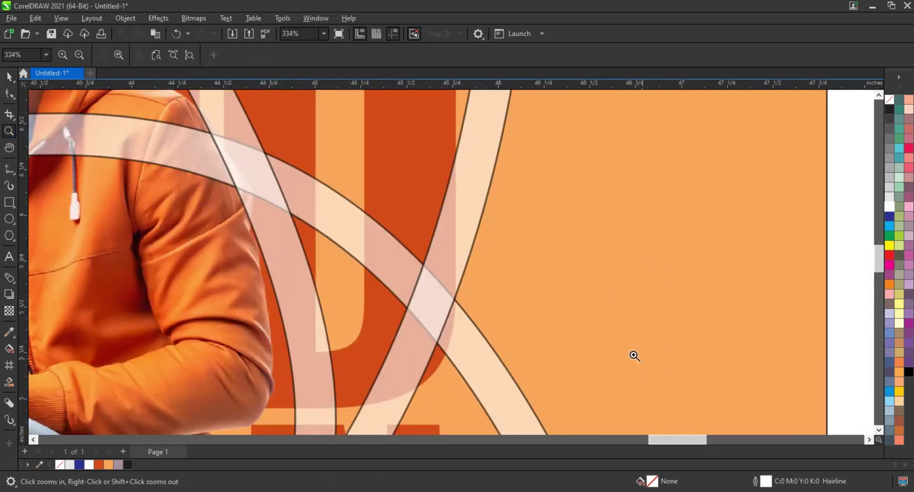
{"action": "left_click", "coordinate": [8, 173]}
{"action": "left_click", "coordinate": [365, 184]}
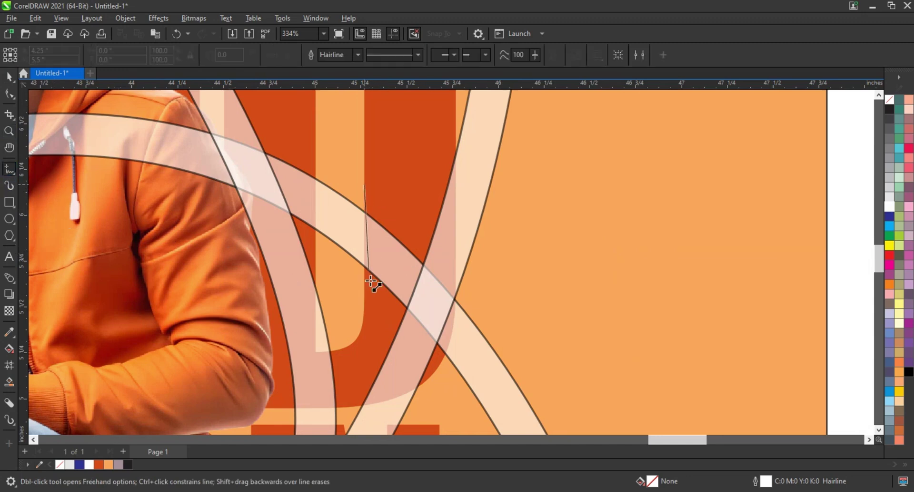
{"action": "left_click", "coordinate": [365, 296]}
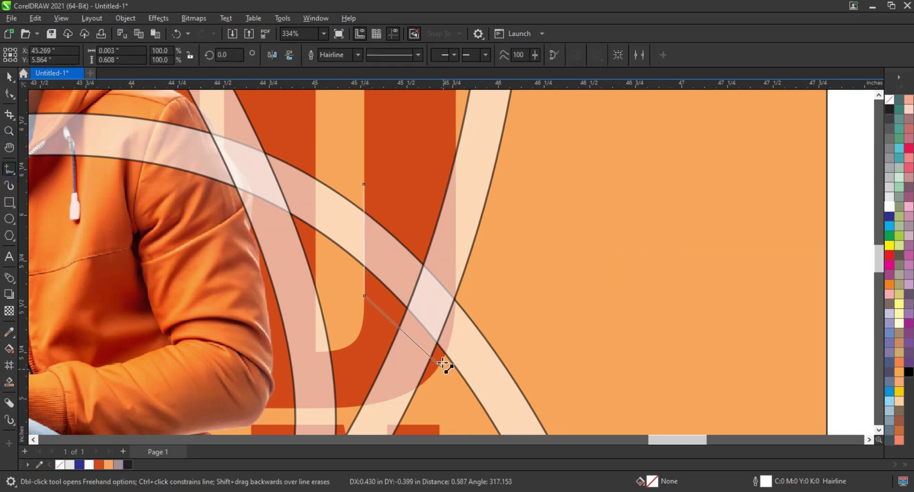
{"action": "left_click", "coordinate": [442, 359]}
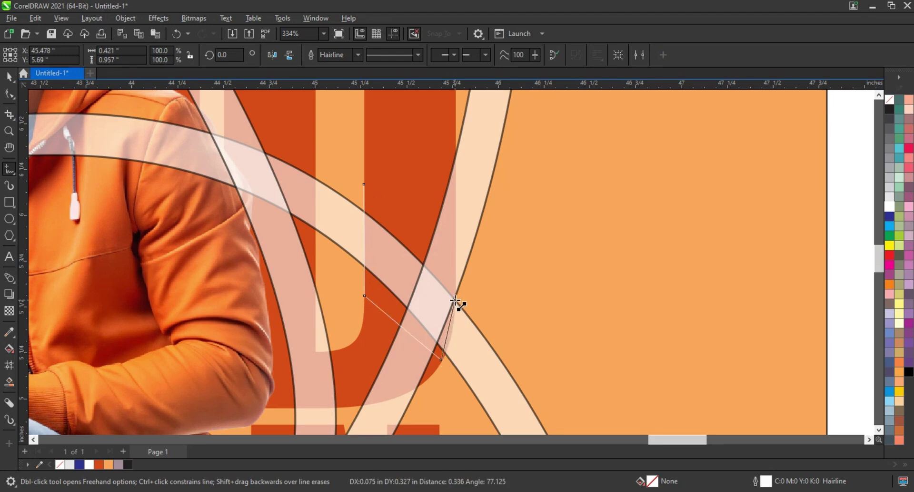
{"action": "left_click", "coordinate": [455, 300]}
{"action": "left_click", "coordinate": [452, 218]}
{"action": "left_click", "coordinate": [364, 184]}
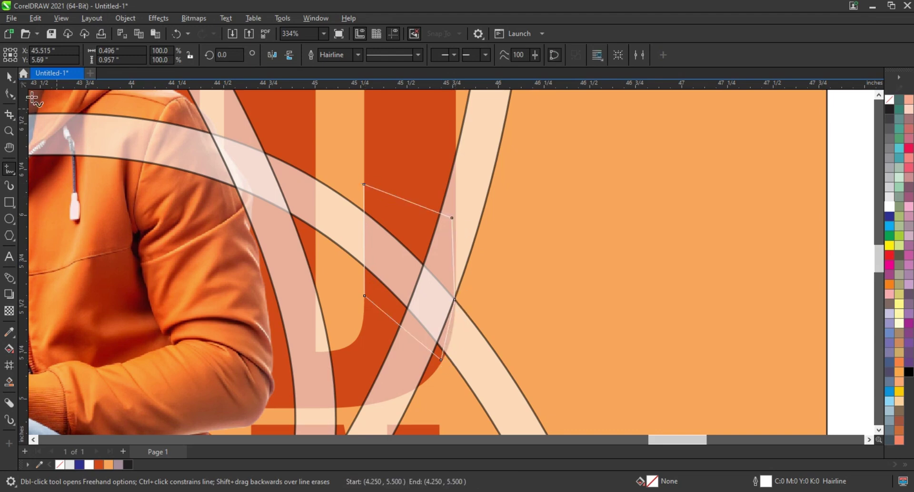
Step: Bend the lower outer edge of the closed shape outward to follow the D's rounded corner
{"action": "left_click", "coordinate": [9, 94]}
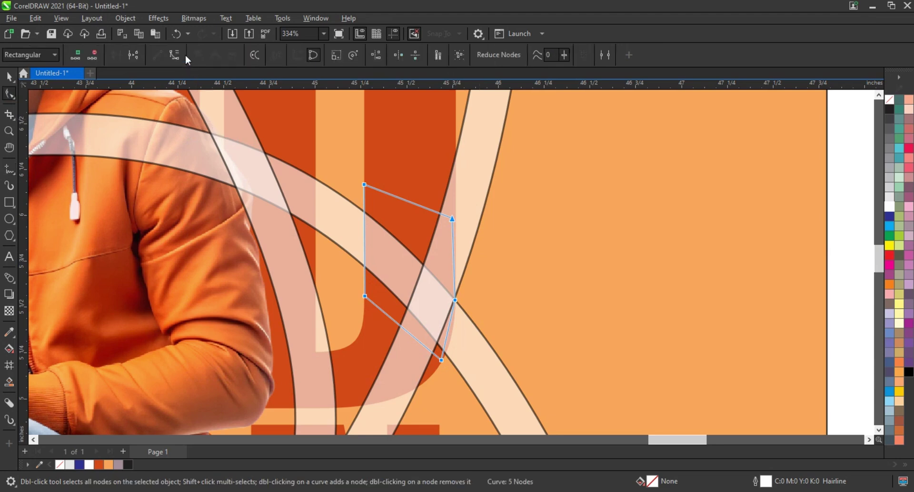
{"action": "left_click_drag", "start_coordinate": [451, 332], "coordinate": [451, 333]}
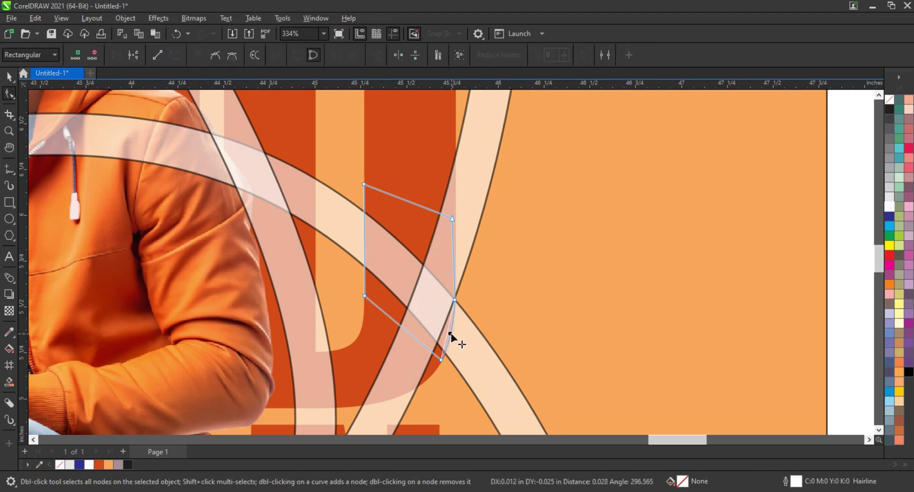
{"action": "left_click", "coordinate": [16, 80]}
Step: Trim the first curve with the shape so it passes behind the D's right stem, and delete the shape
{"action": "left_click", "coordinate": [302, 188], "text": "shift"}
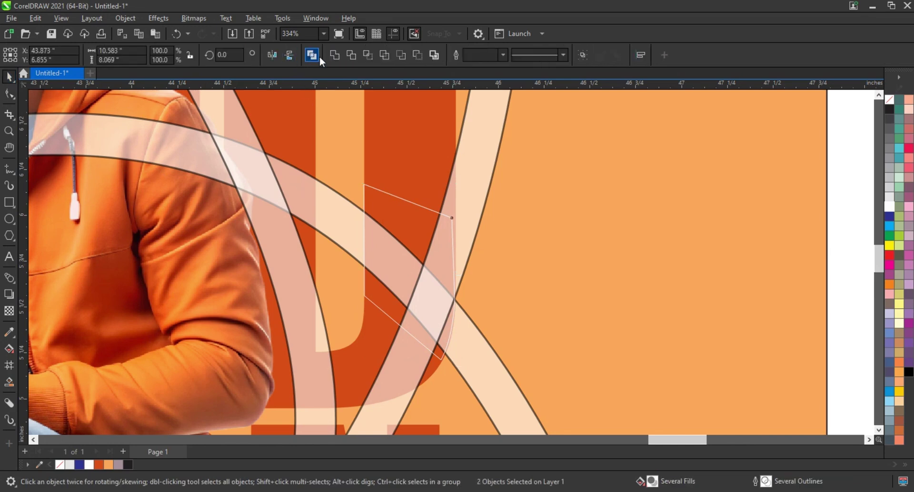
{"action": "left_click", "coordinate": [350, 56]}
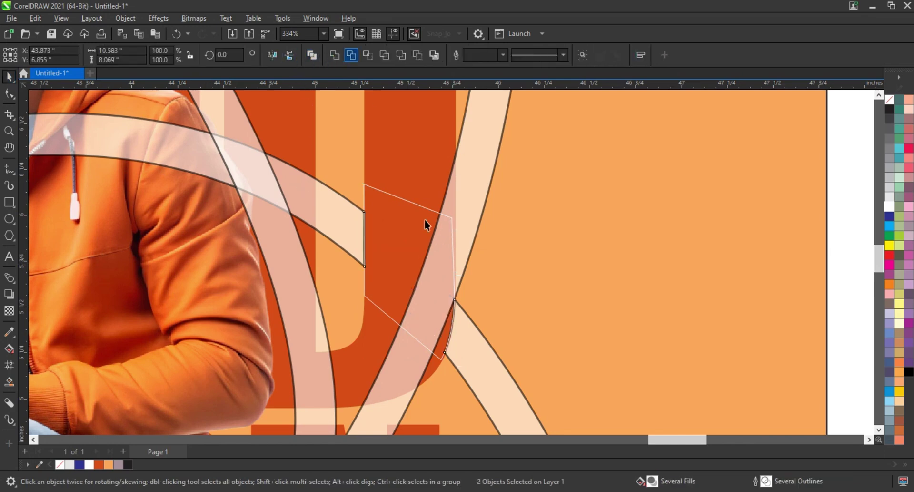
{"action": "left_click", "coordinate": [423, 207]}
{"action": "key", "text": "Delete"}
Step: Draw a closed four-sided shape, about 0.40 by 0.61 inches, over the top of the second O where the curve crosses it
{"action": "scroll", "coordinate": [434, 222], "scroll_direction": "down", "scroll_amount": 9}
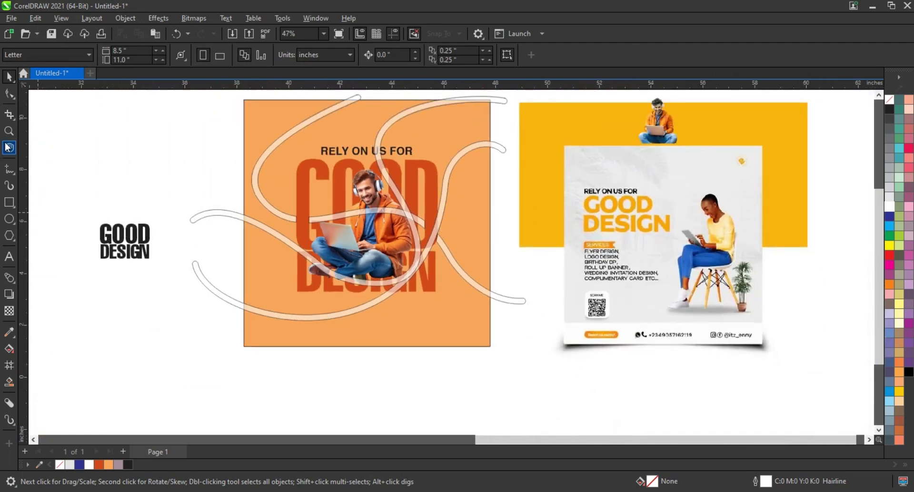
{"action": "key", "text": "z"}
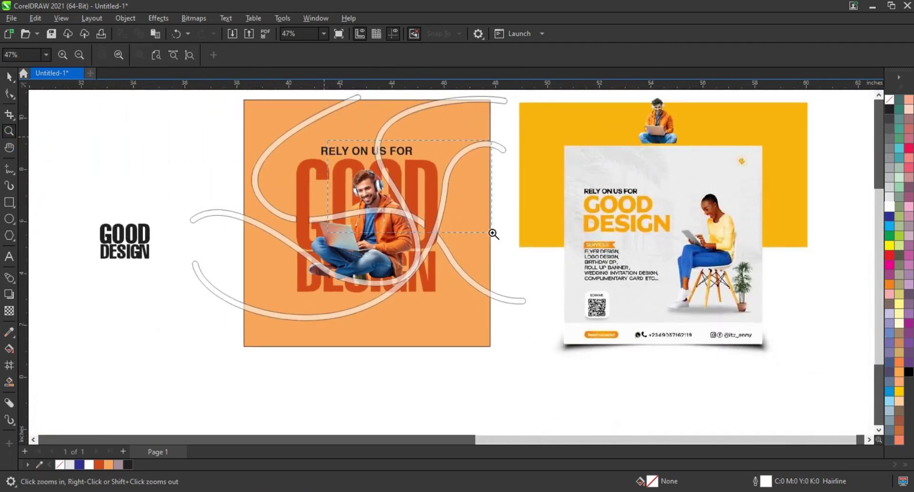
{"action": "left_click_drag", "start_coordinate": [493, 233], "coordinate": [494, 233]}
{"action": "left_click_drag", "start_coordinate": [511, 281], "coordinate": [511, 282]}
{"action": "key", "text": "F5"}
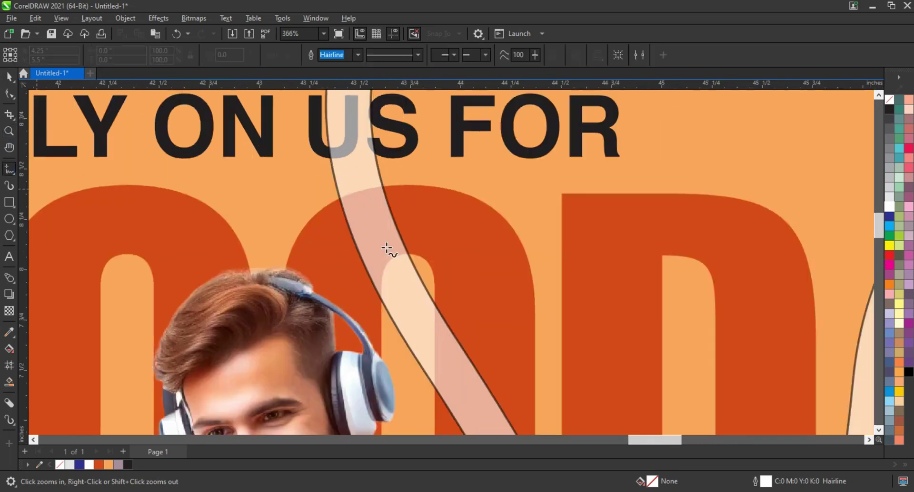
{"action": "left_click", "coordinate": [414, 254]}
{"action": "left_click", "coordinate": [382, 308]}
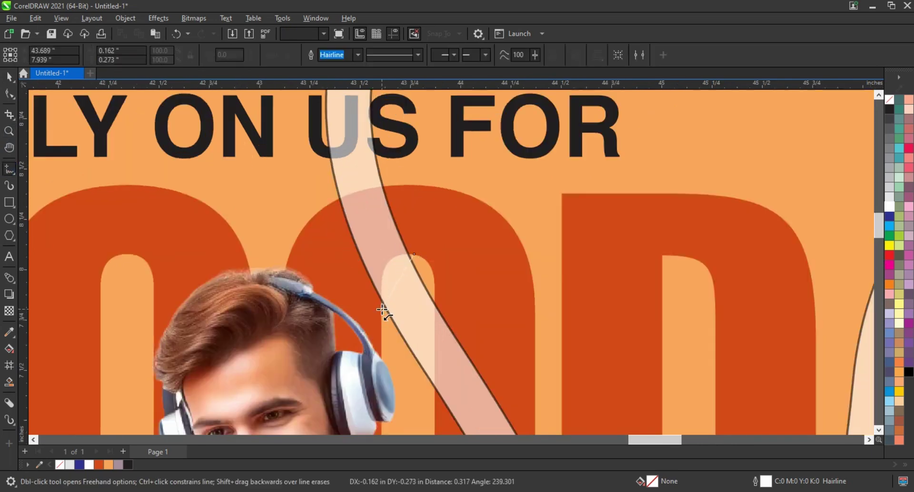
{"action": "left_click", "coordinate": [333, 201]}
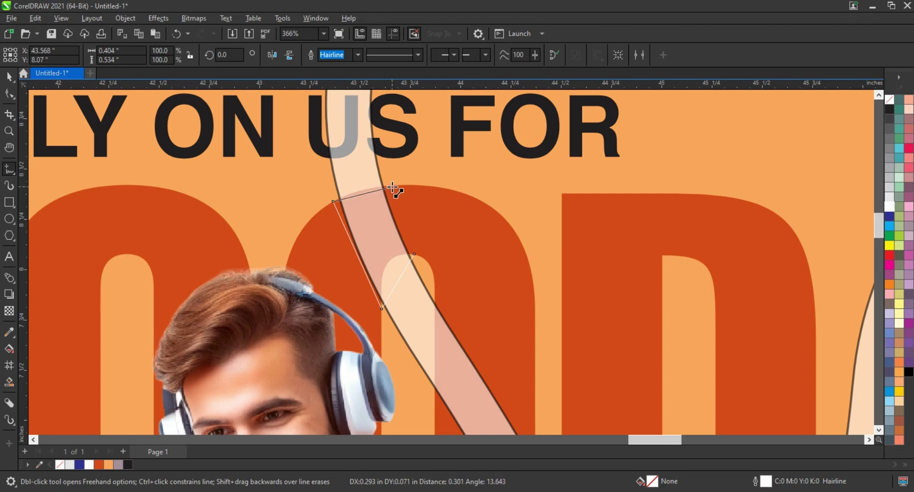
{"action": "left_click", "coordinate": [391, 187]}
{"action": "left_click", "coordinate": [414, 254]}
Step: Bend the shape's upper and lower edges to follow the outer and inner contours of the second O
{"action": "key", "text": "F10"}
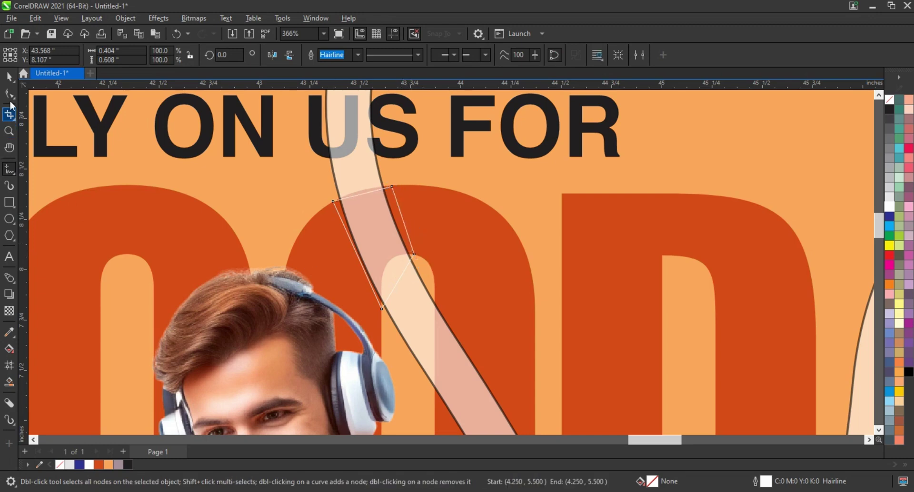
{"action": "left_click", "coordinate": [359, 253]}
{"action": "key", "text": "shift+F2"}
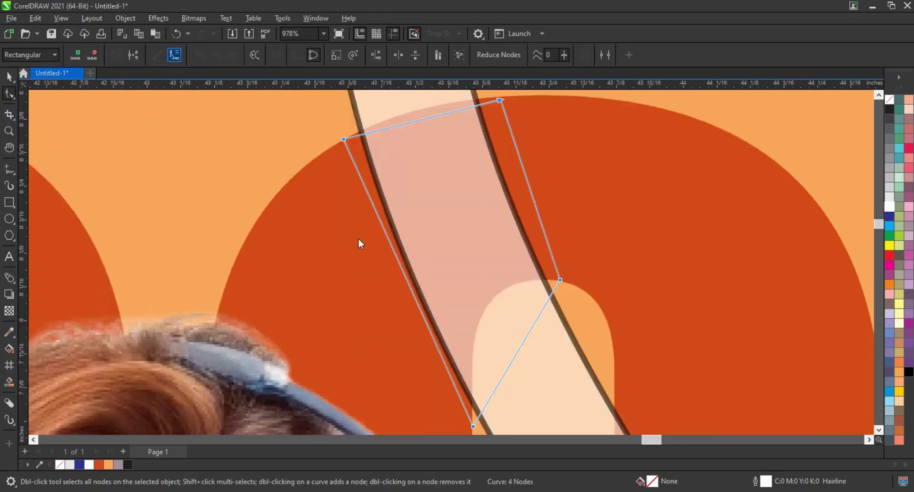
{"action": "left_click", "coordinate": [423, 118]}
{"action": "left_click_drag", "start_coordinate": [423, 118], "coordinate": [425, 107]}
{"action": "left_click_drag", "start_coordinate": [521, 342], "coordinate": [491, 307]}
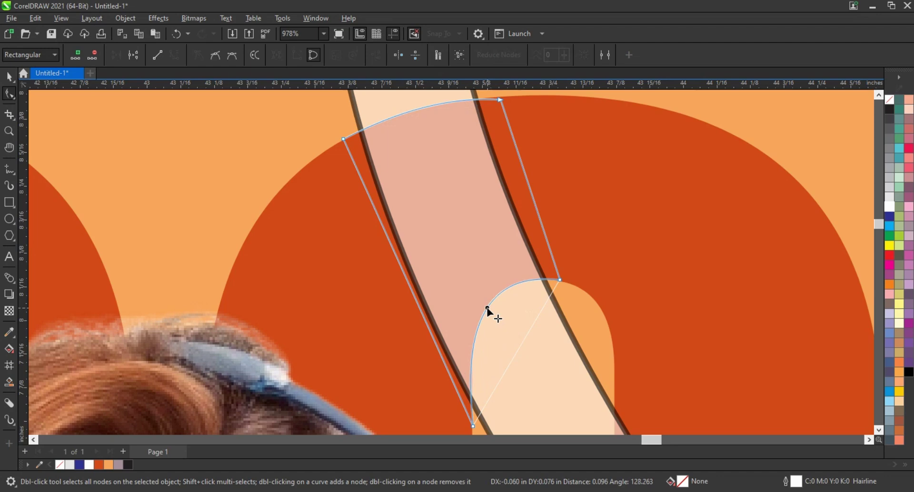
Step: Trim the crossing curve with the shape so it passes behind the top of the second O, and delete the shape
{"action": "key", "text": "space"}
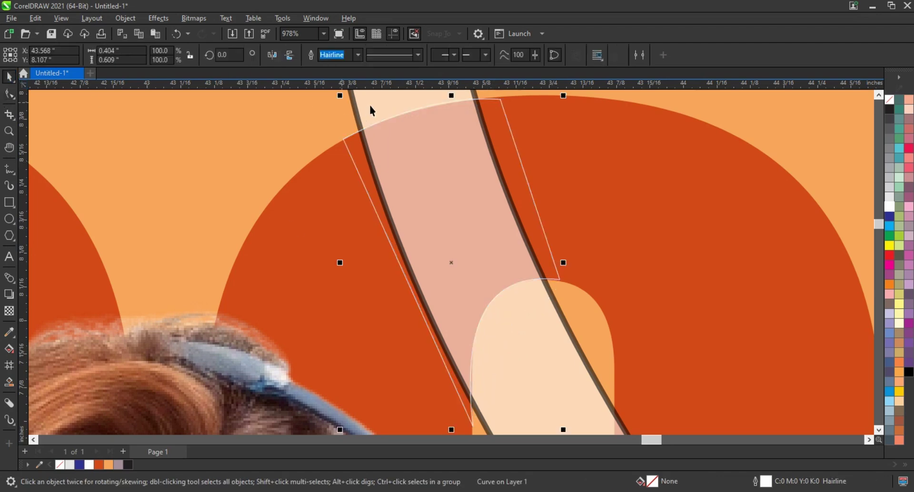
{"action": "left_click", "coordinate": [343, 56]}
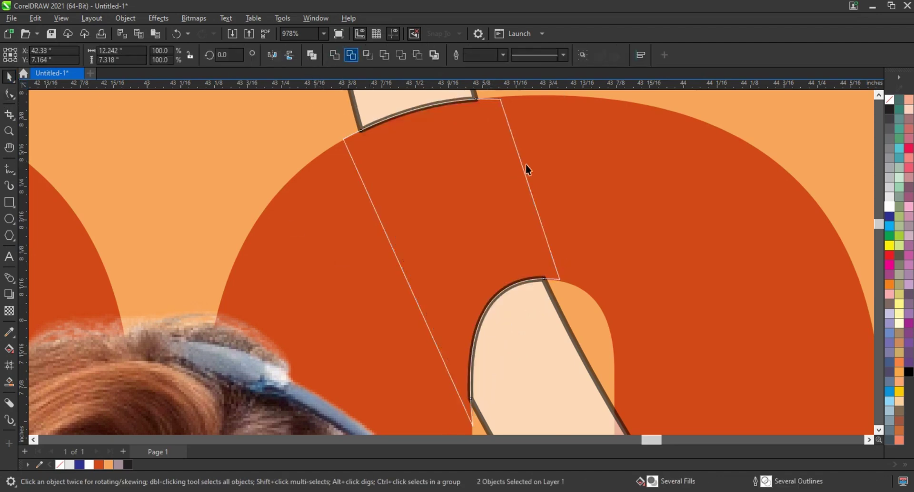
{"action": "left_click", "coordinate": [523, 163]}
Step: Examine where the translucent curves cross the GOOD DESIGN lettering and the seated man
{"action": "scroll", "coordinate": [226, 263], "scroll_direction": "down", "scroll_amount": 6}
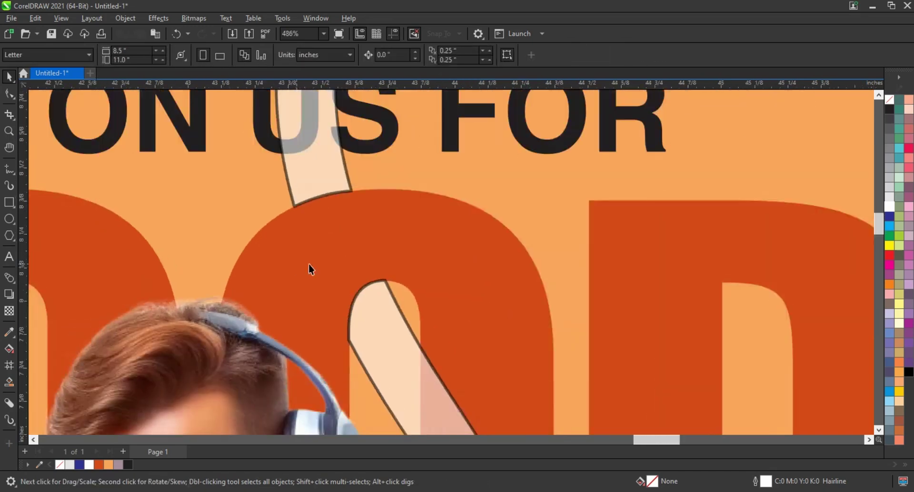
{"action": "scroll", "coordinate": [409, 262], "scroll_direction": "down", "scroll_amount": 5}
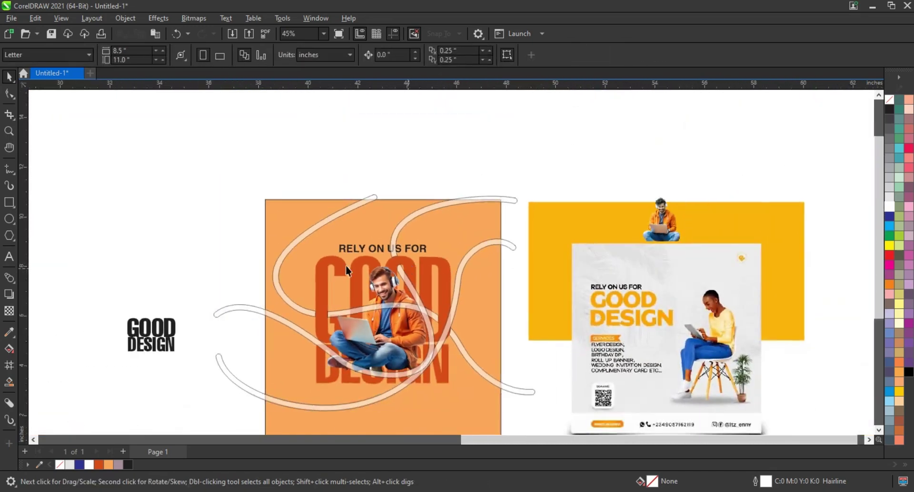
{"action": "left_click", "coordinate": [11, 131]}
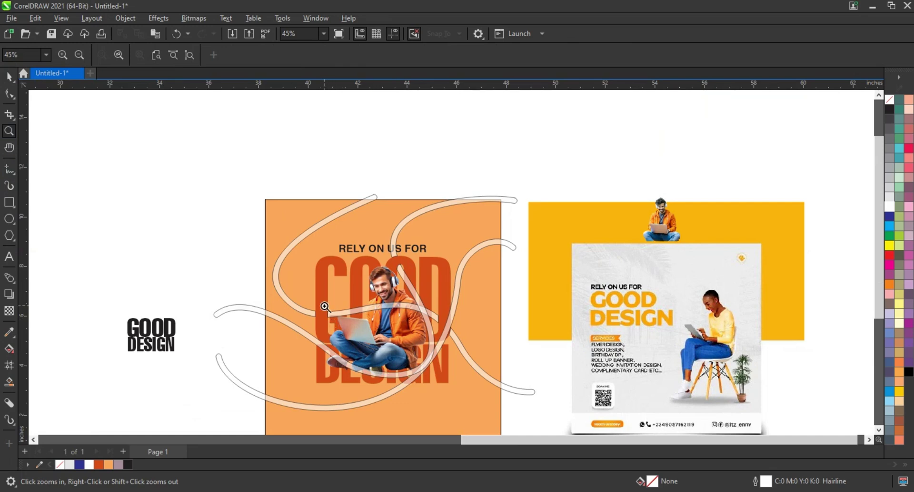
{"action": "left_click_drag", "start_coordinate": [482, 405], "coordinate": [481, 405]}
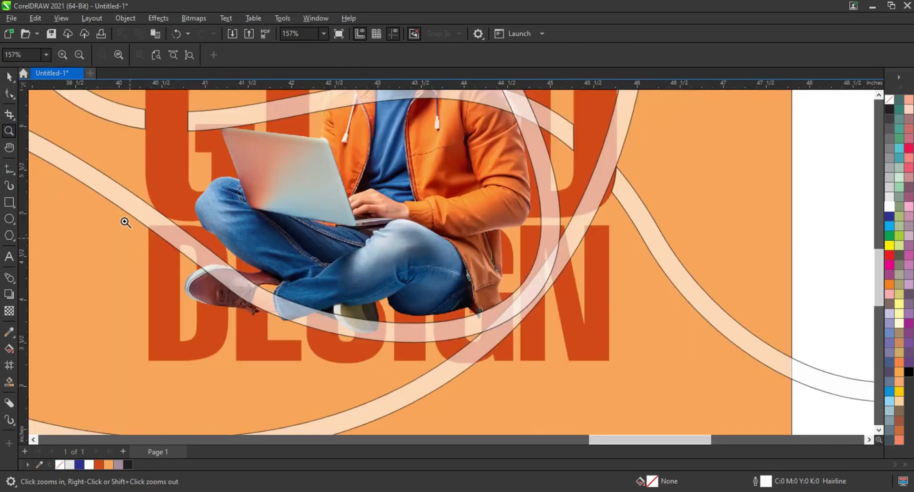
{"action": "scroll", "coordinate": [370, 342], "scroll_direction": "up", "scroll_amount": 3}
{"action": "scroll", "coordinate": [370, 341], "scroll_direction": "down", "scroll_amount": 4}
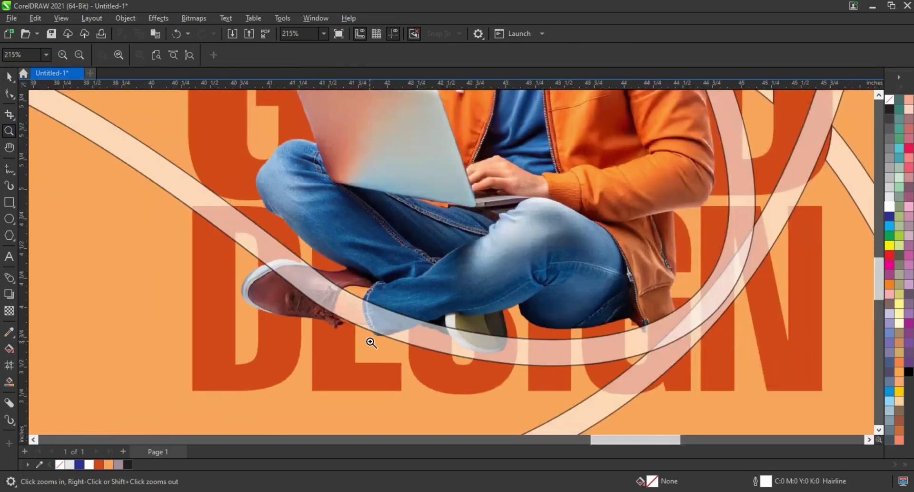
{"action": "scroll", "coordinate": [372, 341], "scroll_direction": "down", "scroll_amount": 1}
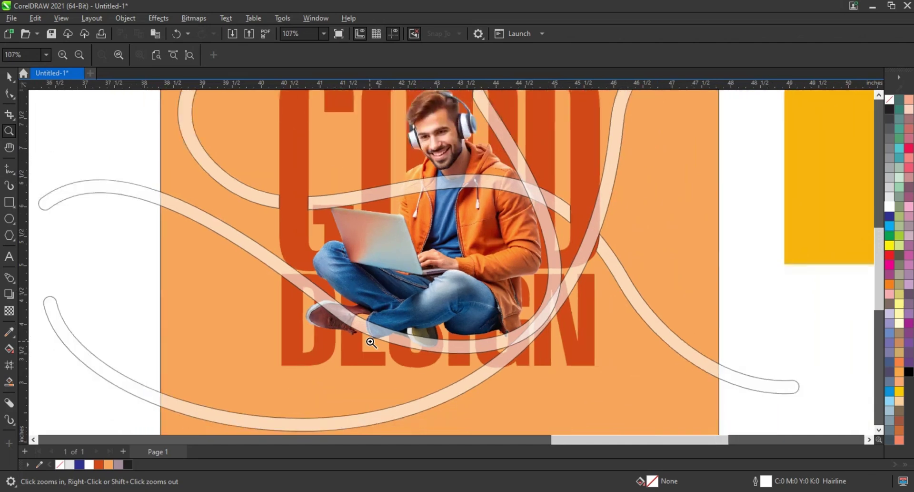
{"action": "left_click_drag", "start_coordinate": [365, 142], "coordinate": [606, 250]}
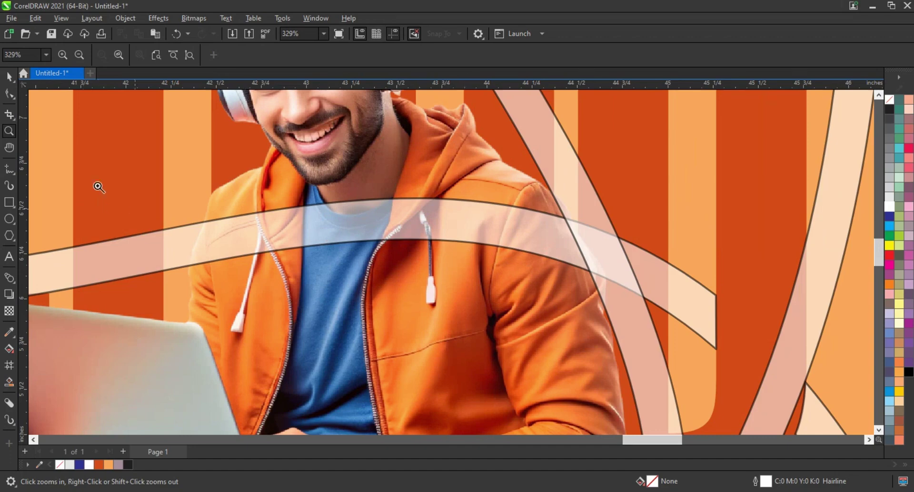
{"action": "left_click", "coordinate": [9, 76]}
{"action": "scroll", "coordinate": [441, 267], "scroll_direction": "down", "scroll_amount": 12}
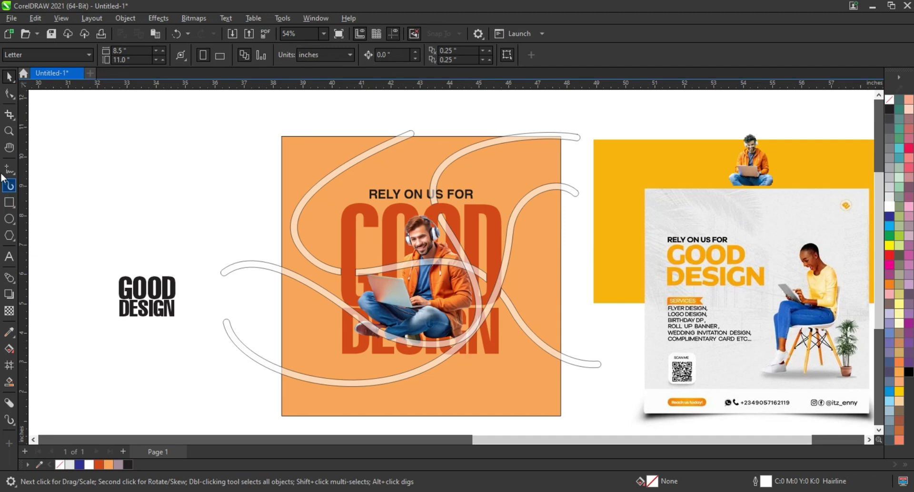
Step: Draw a closed straight-sided shape, about 1.41 by 0.60 inches, over the brown shoe and trouser cuff where the curve crosses them
{"action": "left_click", "coordinate": [8, 130]}
{"action": "left_click_drag", "start_coordinate": [498, 369], "coordinate": [597, 391]}
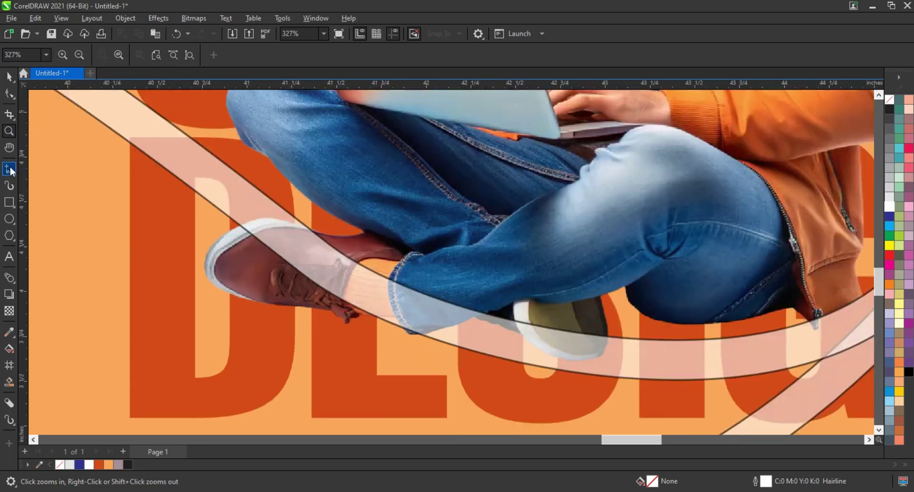
{"action": "left_click", "coordinate": [9, 169]}
{"action": "left_click", "coordinate": [313, 229]}
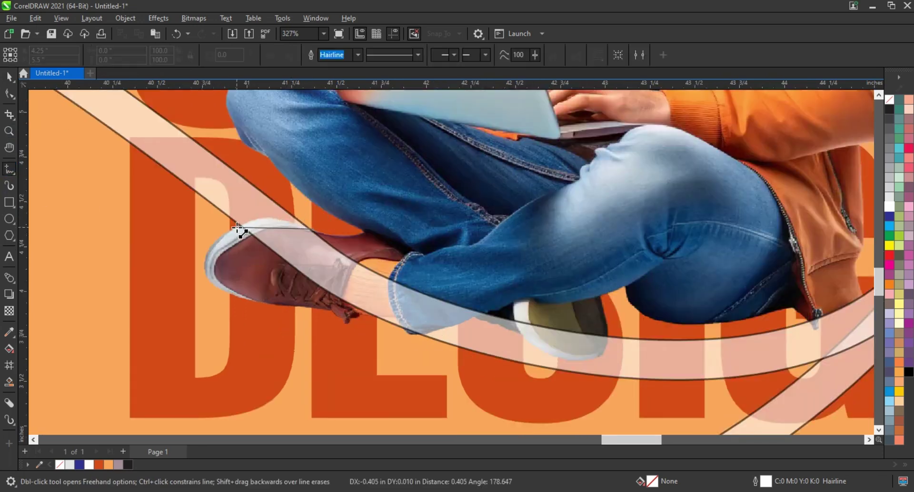
{"action": "left_click", "coordinate": [236, 226]}
{"action": "left_click", "coordinate": [348, 310]}
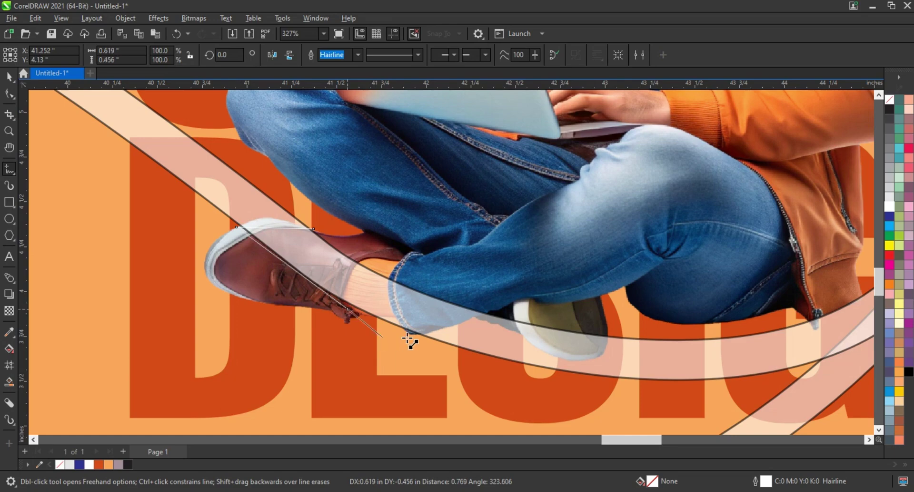
{"action": "left_click", "coordinate": [412, 334]}
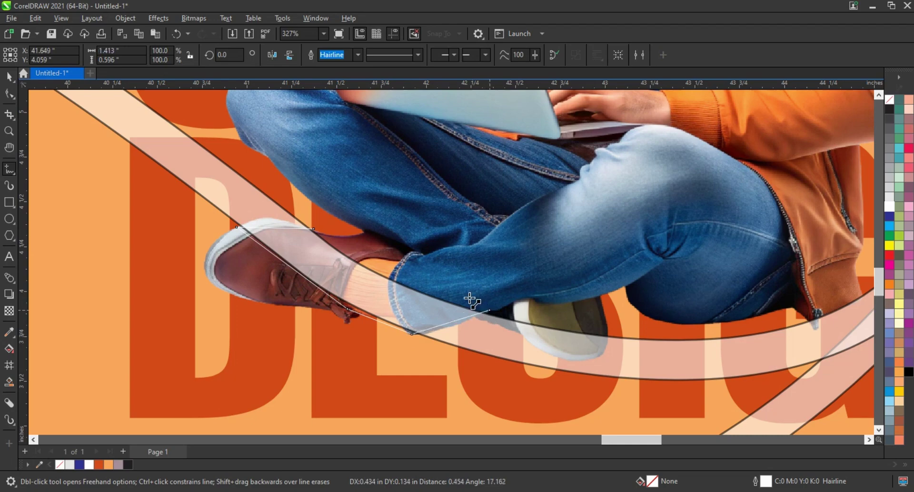
{"action": "left_click", "coordinate": [489, 310]}
{"action": "left_click", "coordinate": [371, 254]}
{"action": "left_click", "coordinate": [313, 229]}
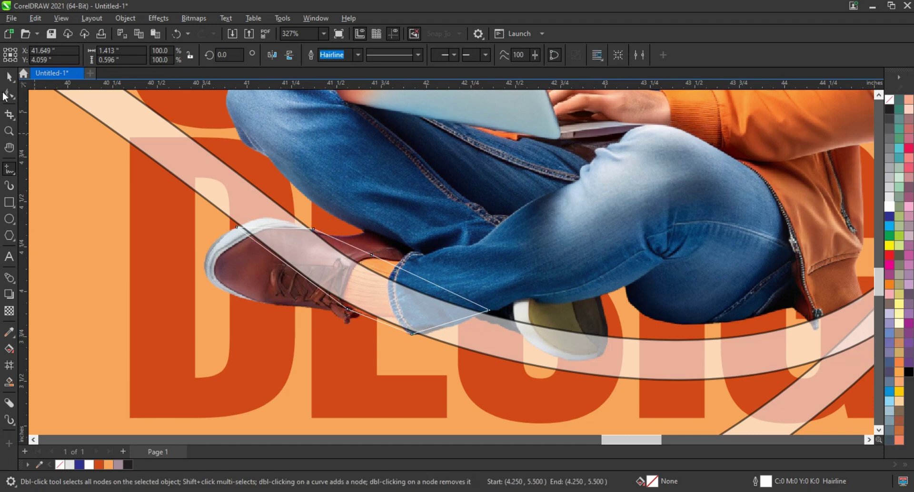
Step: Bend the shape's edges to follow the top of the shoe and the underside of the trouser cuff
{"action": "left_click", "coordinate": [5, 96]}
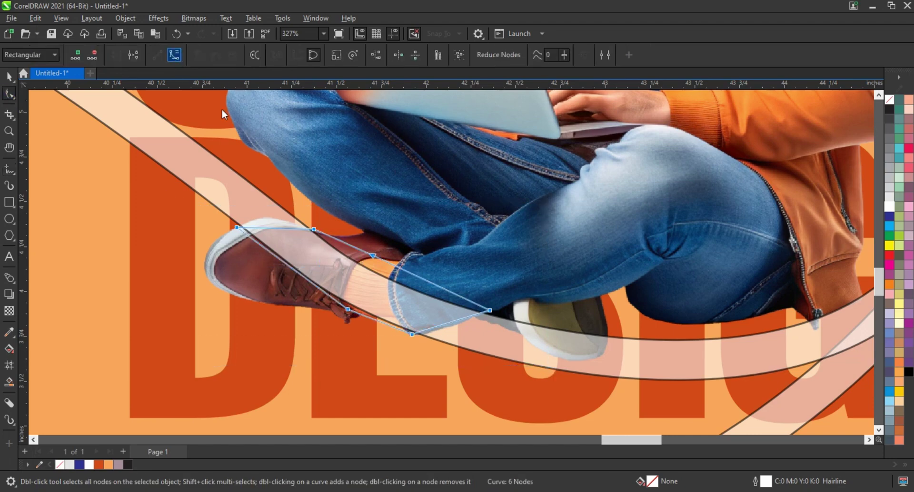
{"action": "left_click", "coordinate": [282, 221]}
{"action": "left_click", "coordinate": [273, 230]}
{"action": "left_click", "coordinate": [273, 231]}
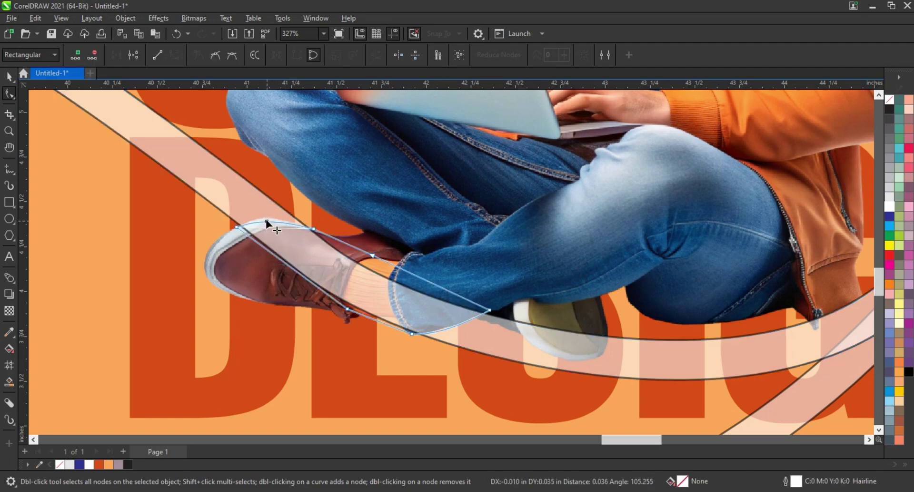
Step: Trim the crossing curve with the shape so it passes behind the shoe and trouser cuff, and delete the shape
{"action": "key", "text": "space"}
{"action": "left_click", "coordinate": [230, 190], "text": "shift"}
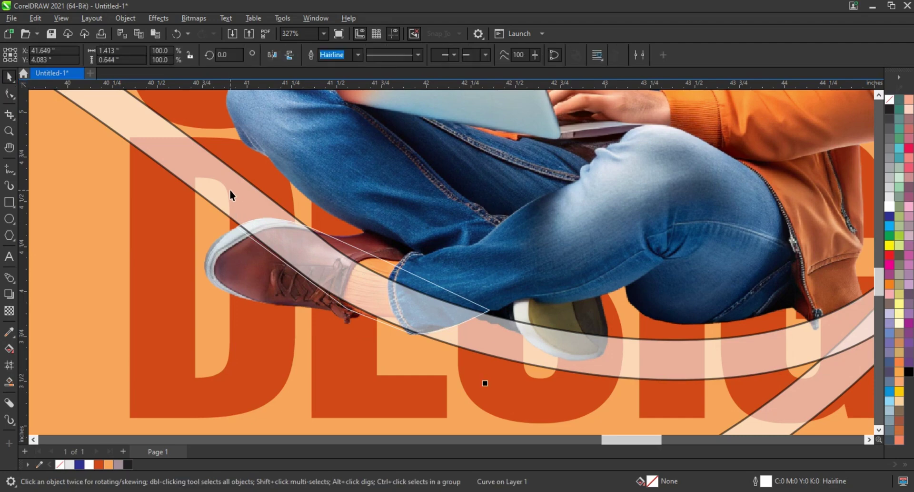
{"action": "left_click", "coordinate": [353, 55]}
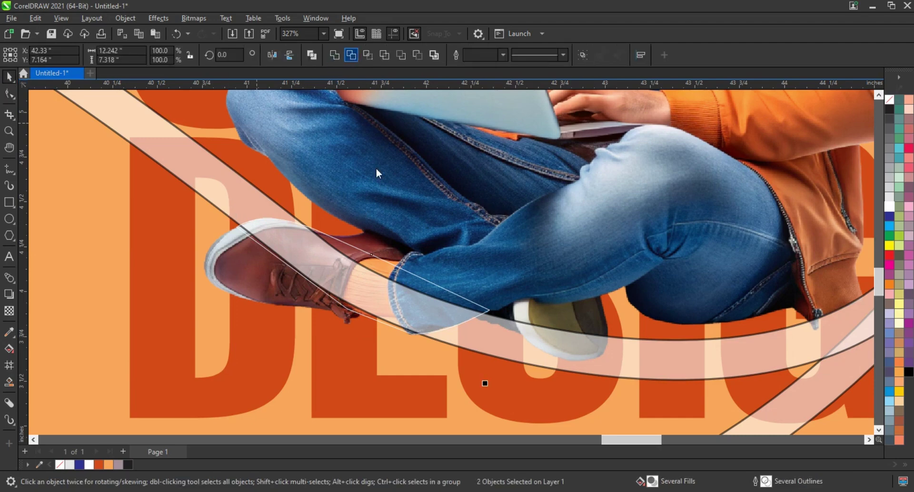
{"action": "left_click", "coordinate": [372, 264]}
{"action": "key", "text": "Delete"}
Step: Set the transparency of all three outlined curves to 0
{"action": "scroll", "coordinate": [290, 307], "scroll_direction": "down", "scroll_amount": 2}
{"action": "scroll", "coordinate": [290, 307], "scroll_direction": "down", "scroll_amount": 5}
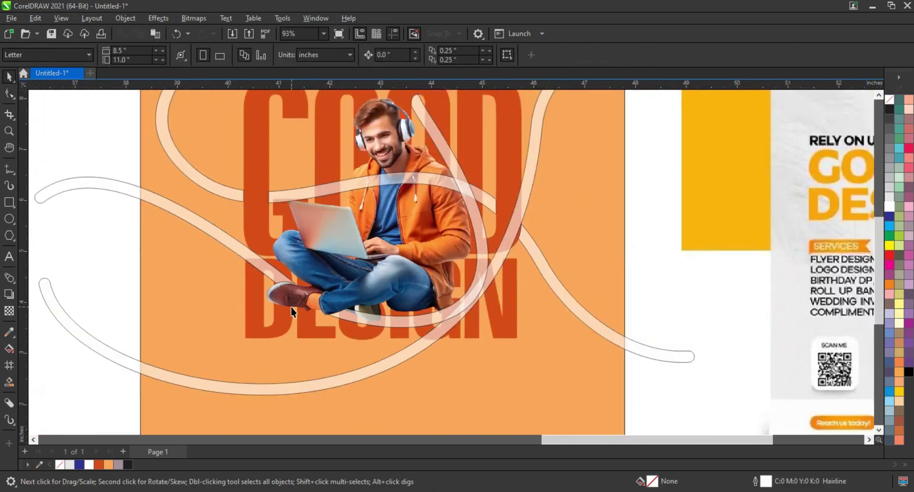
{"action": "left_click", "coordinate": [432, 304]}
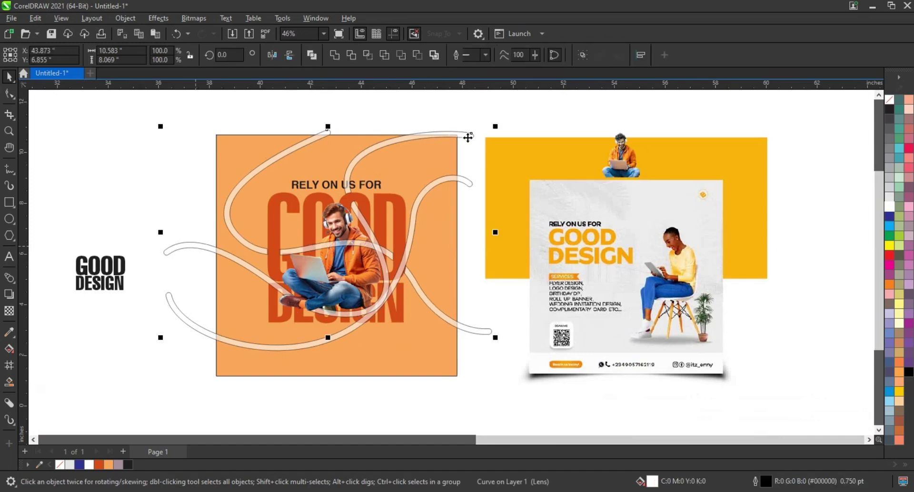
{"action": "left_click", "coordinate": [9, 311]}
{"action": "left_click_drag", "start_coordinate": [314, 363], "coordinate": [302, 364]}
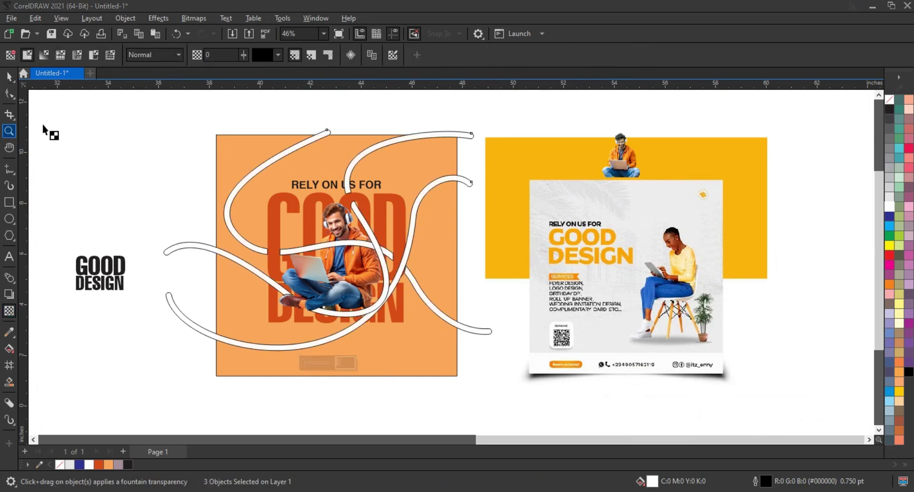
Step: Remove the outline from the three white curves crossing the flyer
{"action": "left_click", "coordinate": [9, 76]}
{"action": "right_click", "coordinate": [892, 104]}
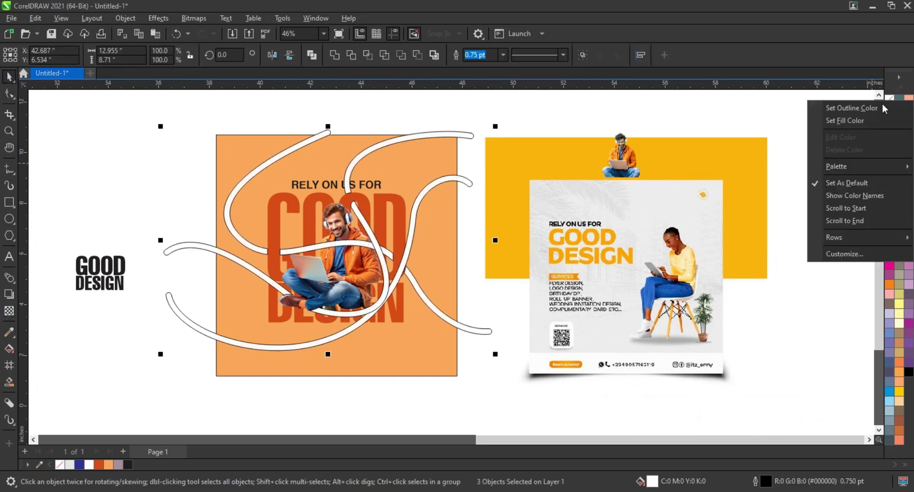
{"action": "left_click", "coordinate": [879, 109]}
{"action": "left_click", "coordinate": [432, 112]}
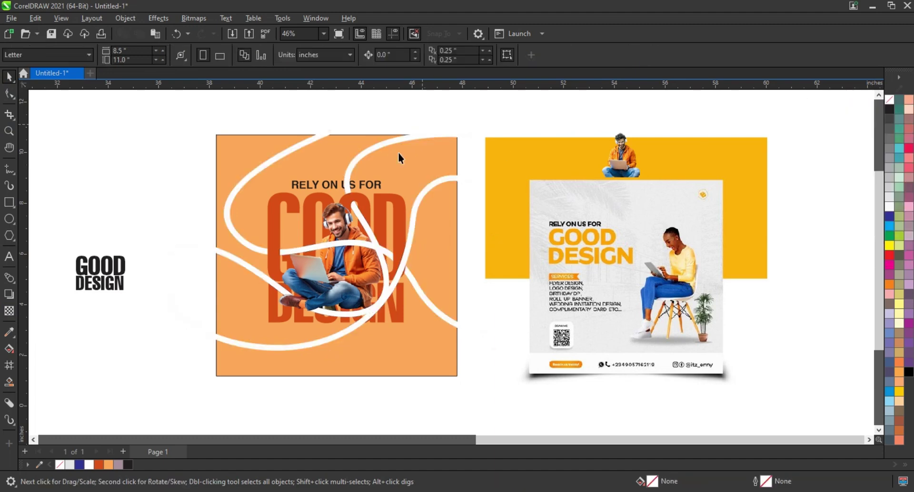
Step: Weld the three white curved bands into a single object
{"action": "left_click_drag", "start_coordinate": [364, 326], "coordinate": [506, 393]}
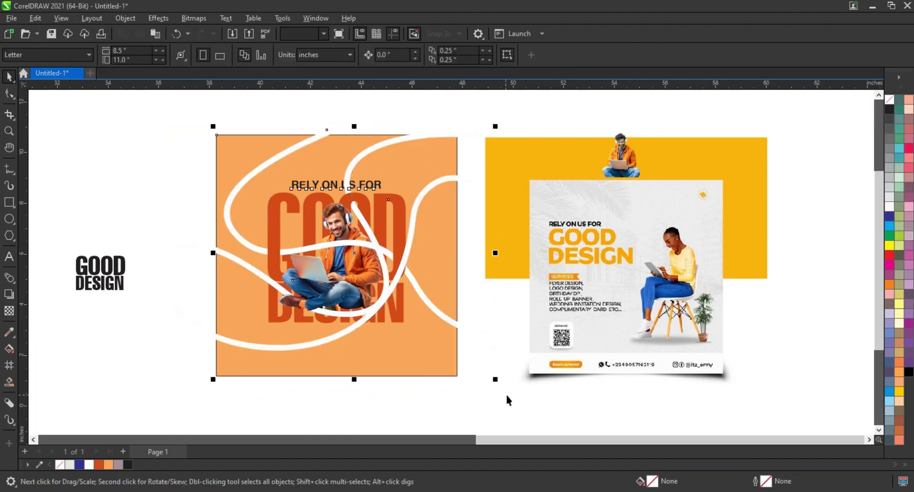
{"action": "key", "text": "shift+F2"}
{"action": "key", "text": "Escape"}
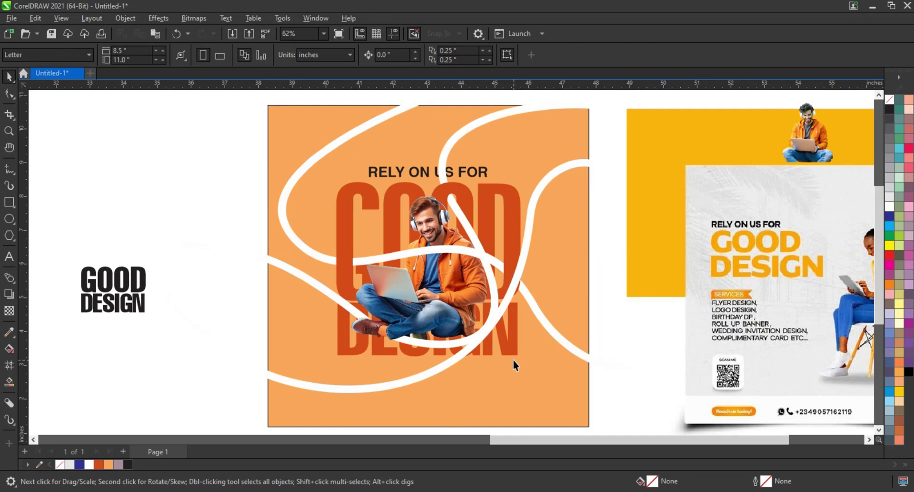
{"action": "left_click", "coordinate": [568, 349]}
{"action": "left_click", "coordinate": [465, 138], "text": "shift"}
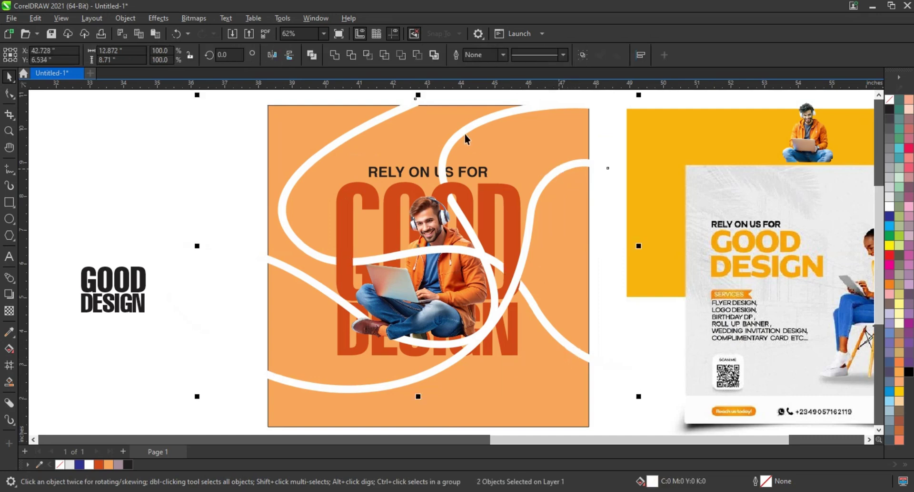
{"action": "left_click", "coordinate": [406, 134], "text": "shift"}
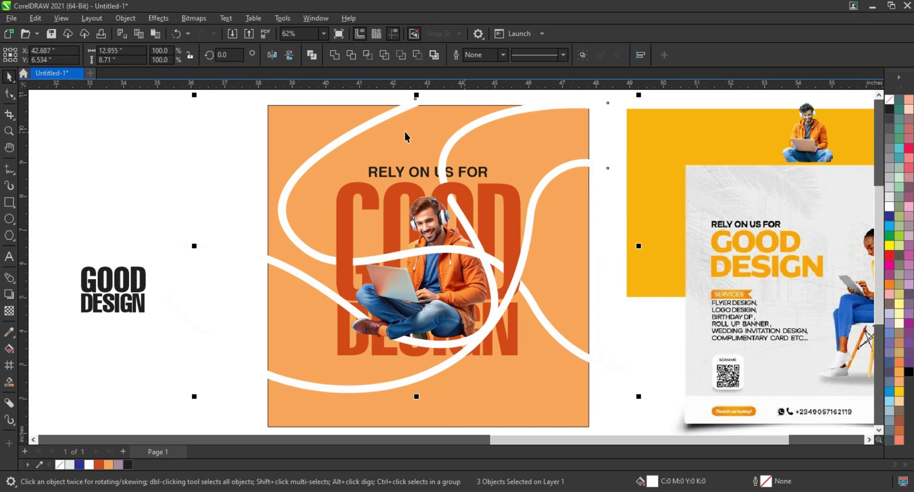
{"action": "left_click", "coordinate": [336, 56]}
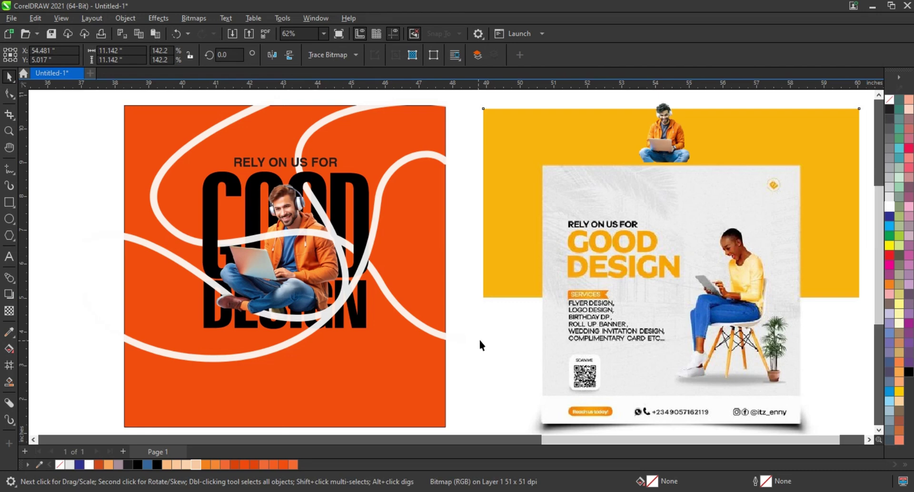
{"action": "left_click", "coordinate": [277, 169]}
{"action": "left_click", "coordinate": [279, 165]}
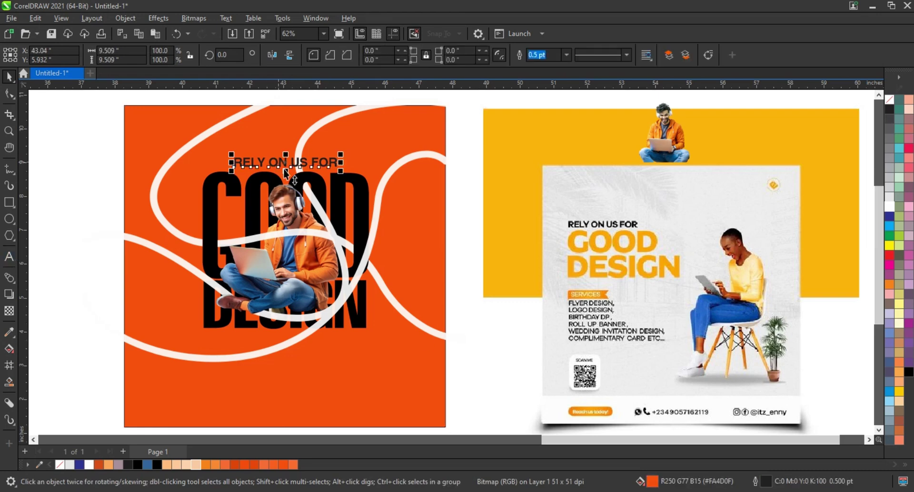
{"action": "left_click_drag", "start_coordinate": [280, 162], "coordinate": [273, 371]}
{"action": "key", "text": "ctrl+z"}
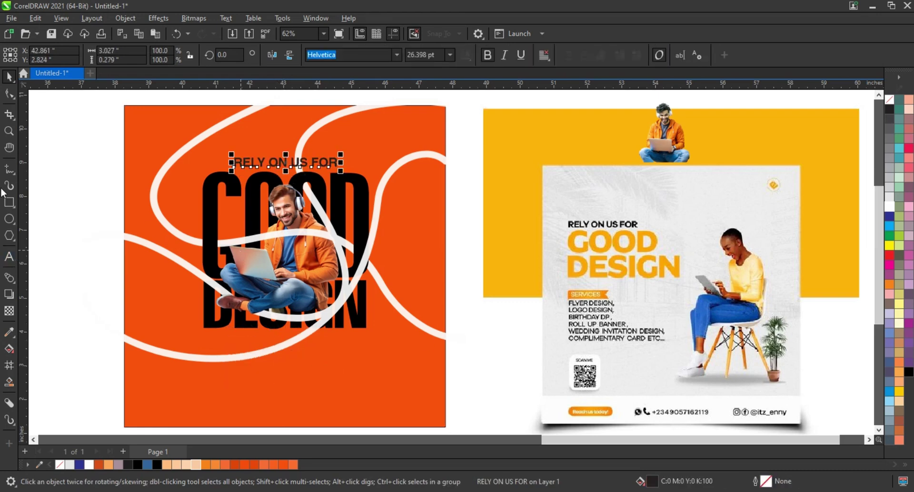
{"action": "left_click", "coordinate": [9, 202]}
{"action": "left_click_drag", "start_coordinate": [151, 119], "coordinate": [421, 414]}
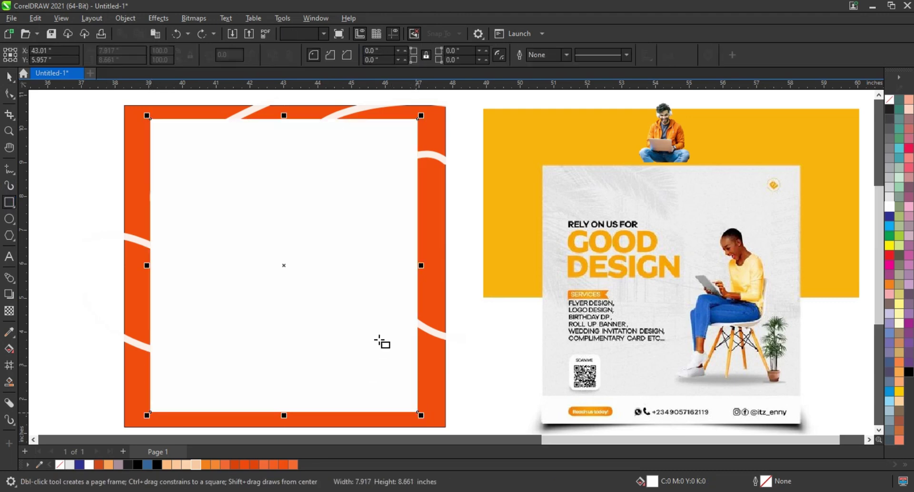
{"action": "key", "text": "Delete"}
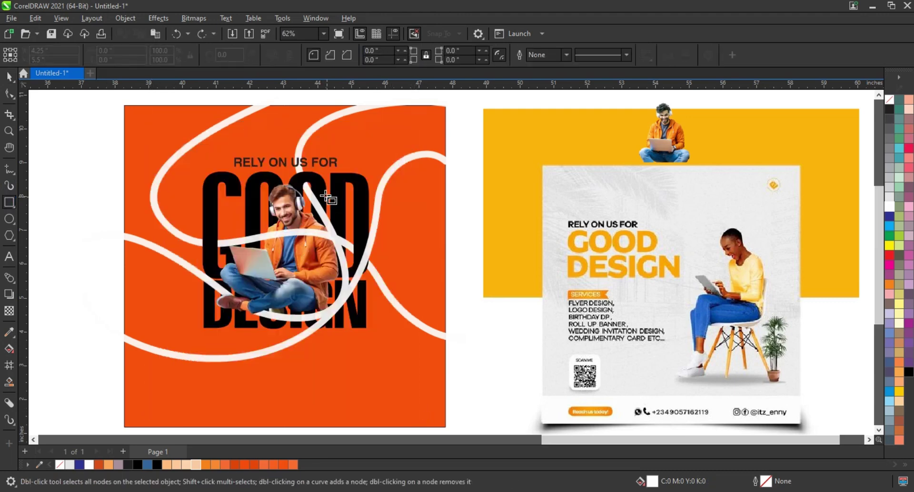
Step: Draw an unfilled square frame with a black hairline outline, about 8.34 inches per side, inside the edges of the orange flyer
{"action": "right_click", "coordinate": [889, 108]}
{"action": "left_click", "coordinate": [843, 117]}
{"action": "left_click_drag", "start_coordinate": [145, 125], "coordinate": [374, 407]}
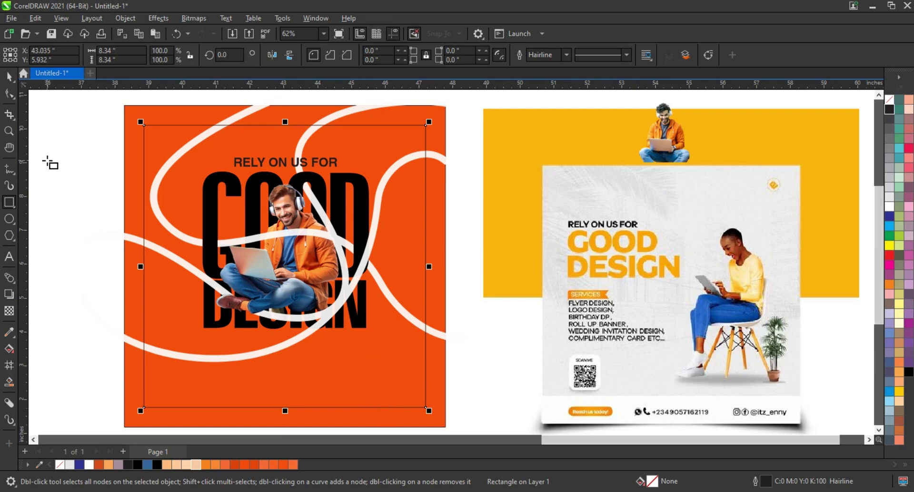
Step: Round all four corners of the square frame to a radius of about 0.372 inches
{"action": "left_click", "coordinate": [8, 76]}
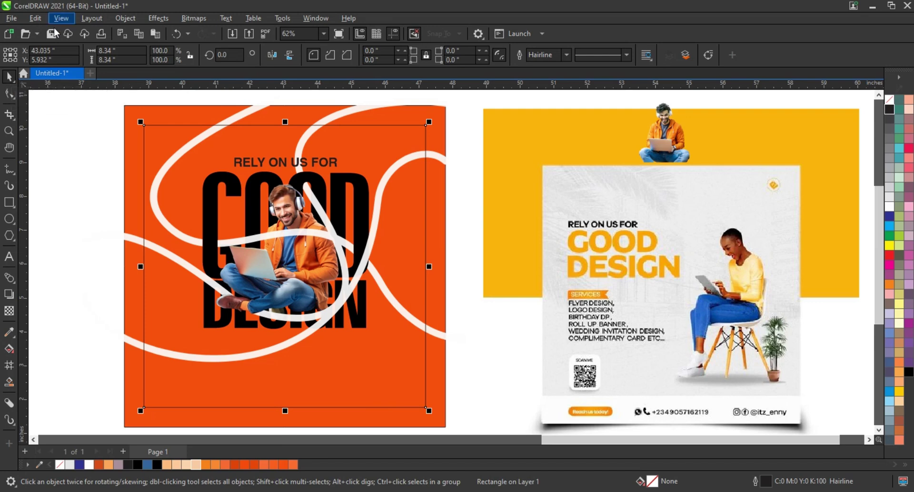
{"action": "left_click", "coordinate": [8, 92]}
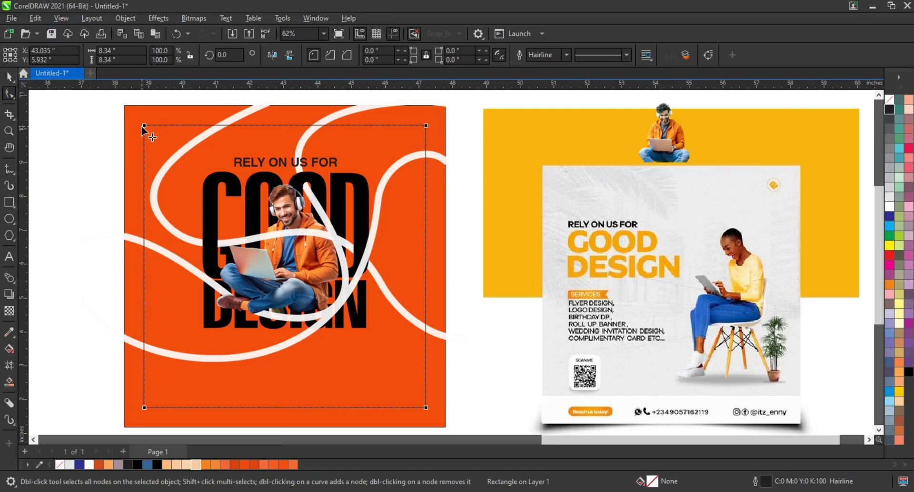
{"action": "left_click_drag", "start_coordinate": [141, 126], "coordinate": [136, 137]}
{"action": "left_click", "coordinate": [13, 76]}
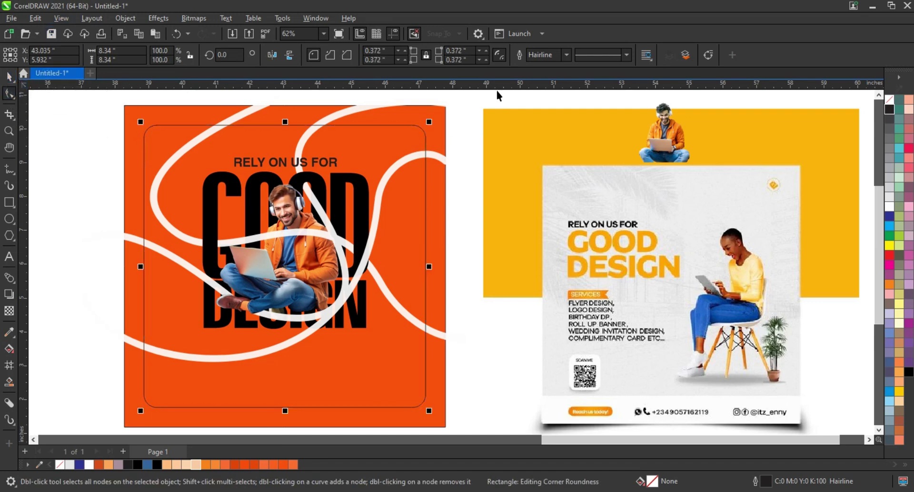
Step: Set the rounded frame's outline width to 4.0 pt
{"action": "left_click", "coordinate": [566, 55]}
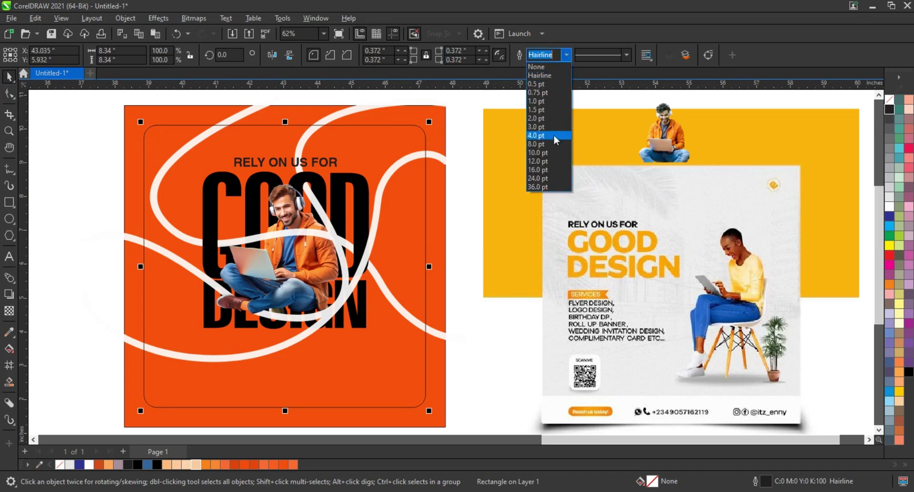
{"action": "left_click", "coordinate": [543, 162]}
{"action": "left_click", "coordinate": [567, 55]}
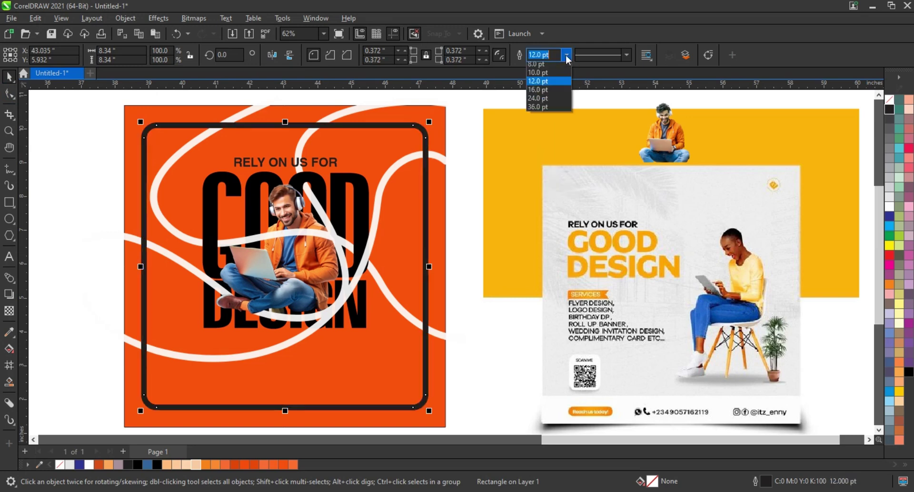
{"action": "left_click", "coordinate": [546, 133]}
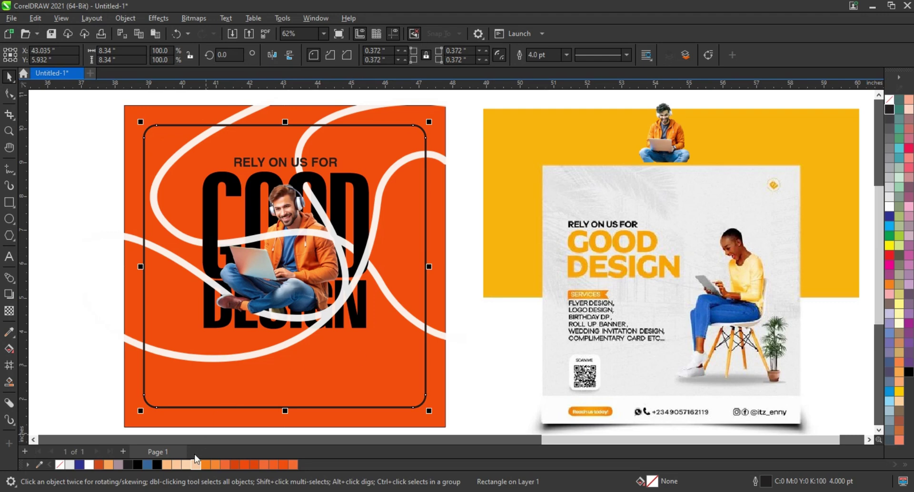
Step: Color the frame's outline white and center the frame on the orange background
{"action": "right_click", "coordinate": [93, 465]}
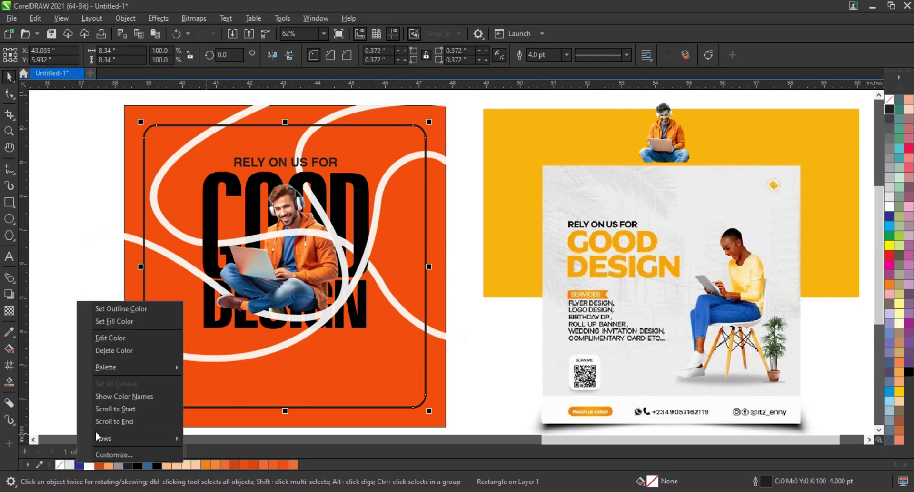
{"action": "left_click", "coordinate": [117, 307]}
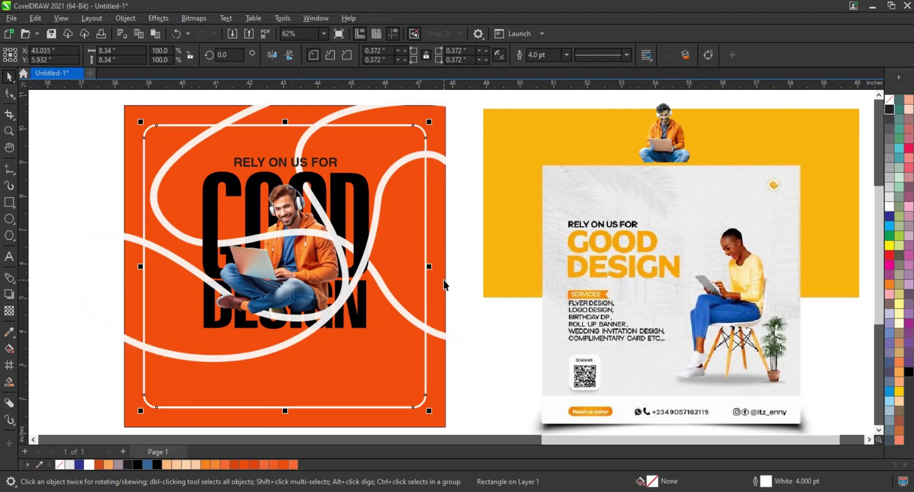
{"action": "left_click", "coordinate": [444, 279], "text": "shift"}
{"action": "left_click", "coordinate": [476, 282]}
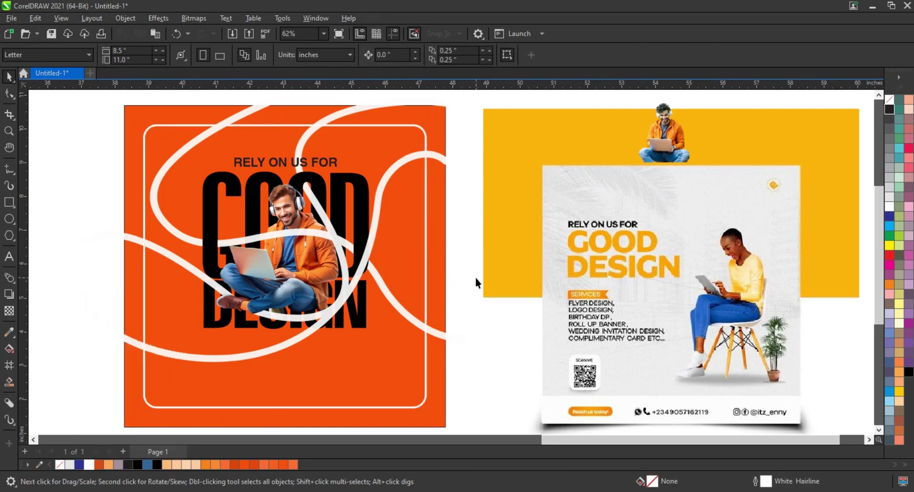
Step: Change the rounded frame's outline color to black
{"action": "left_click", "coordinate": [427, 245]}
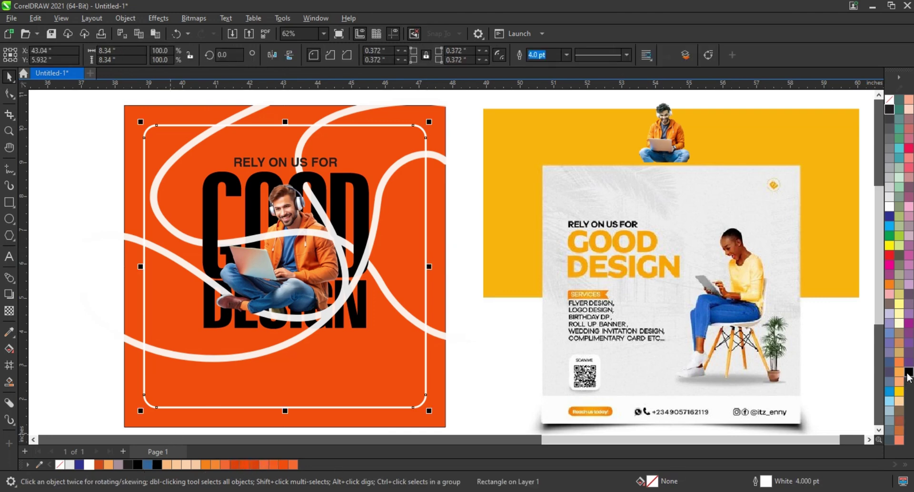
{"action": "right_click", "coordinate": [909, 372]}
{"action": "left_click", "coordinate": [860, 218]}
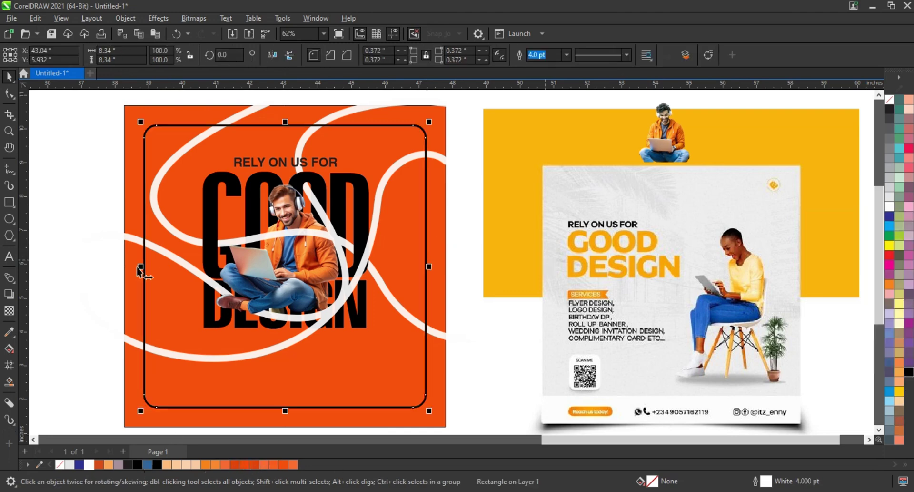
{"action": "left_click", "coordinate": [78, 224]}
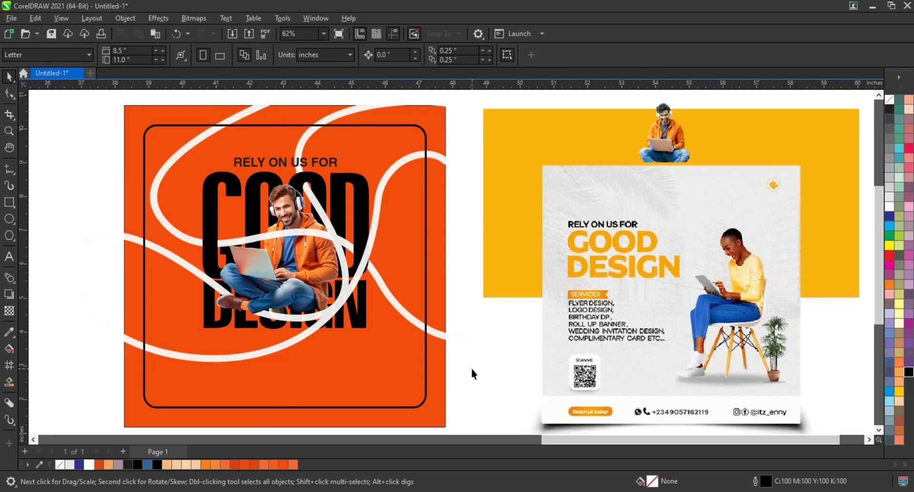
{"action": "left_click", "coordinate": [465, 337]}
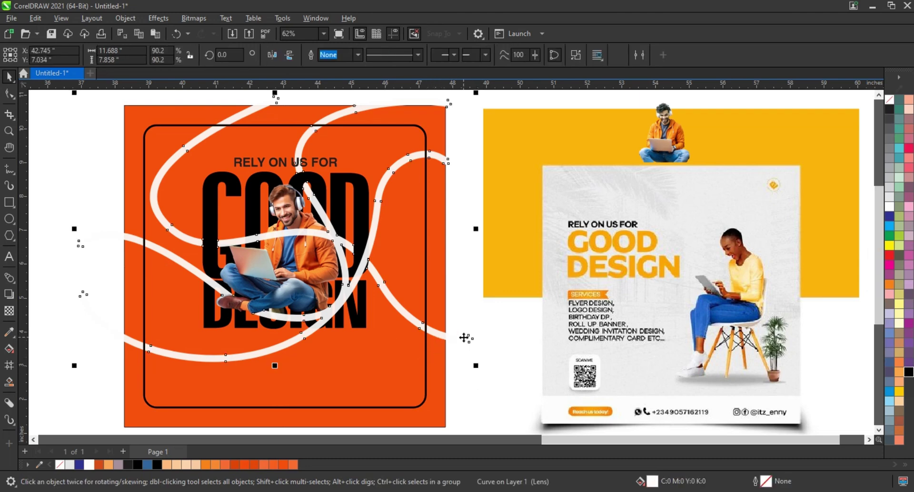
{"action": "left_click", "coordinate": [464, 337]}
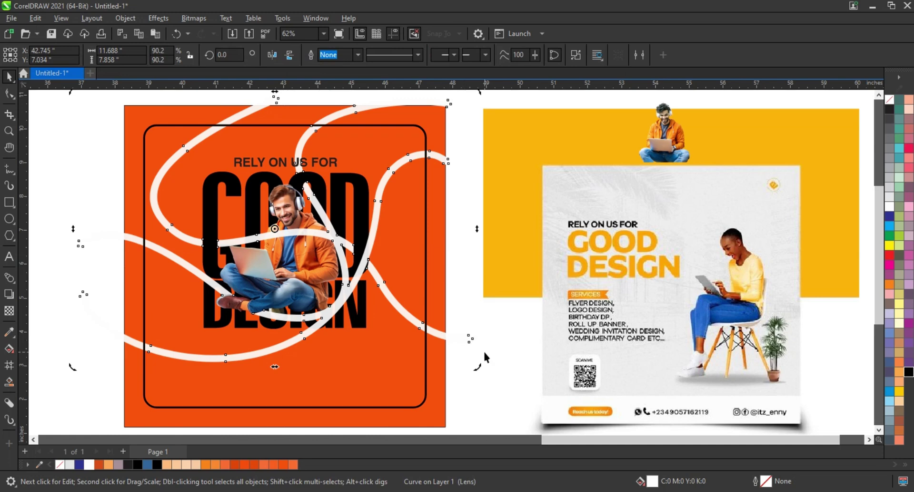
{"action": "left_click", "coordinate": [486, 358]}
{"action": "left_click", "coordinate": [383, 293]}
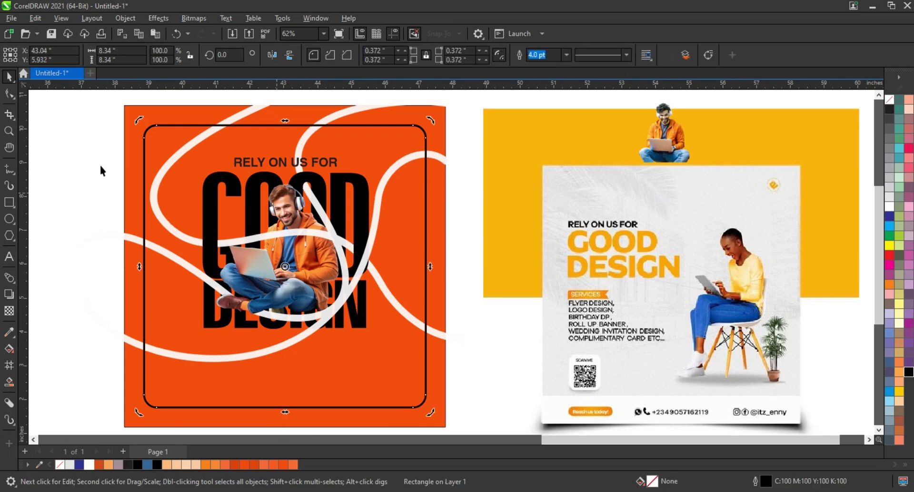
{"action": "left_click_drag", "start_coordinate": [101, 166], "coordinate": [352, 326]}
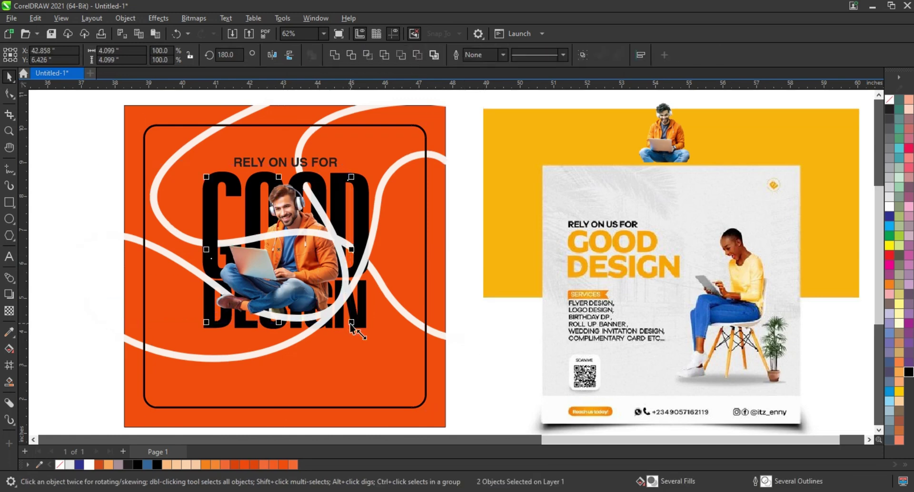
{"action": "left_click", "coordinate": [447, 331]}
{"action": "left_click", "coordinate": [474, 343]}
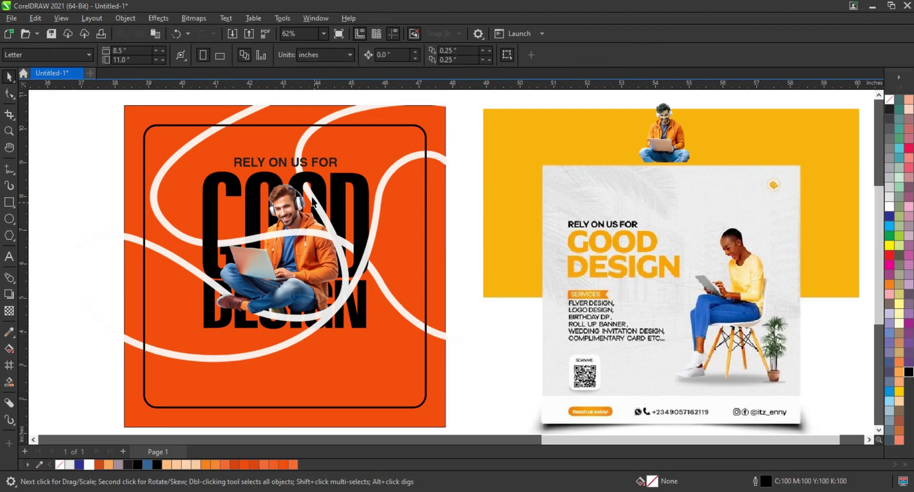
Step: Duplicate the "RELY ON US FOR" line near the frame's lower edge and replace its text with FLYER DESIGN, LOGO DESIGN and BIRTHDAY DP lines
{"action": "left_click_drag", "start_coordinate": [297, 169], "coordinate": [297, 377]}
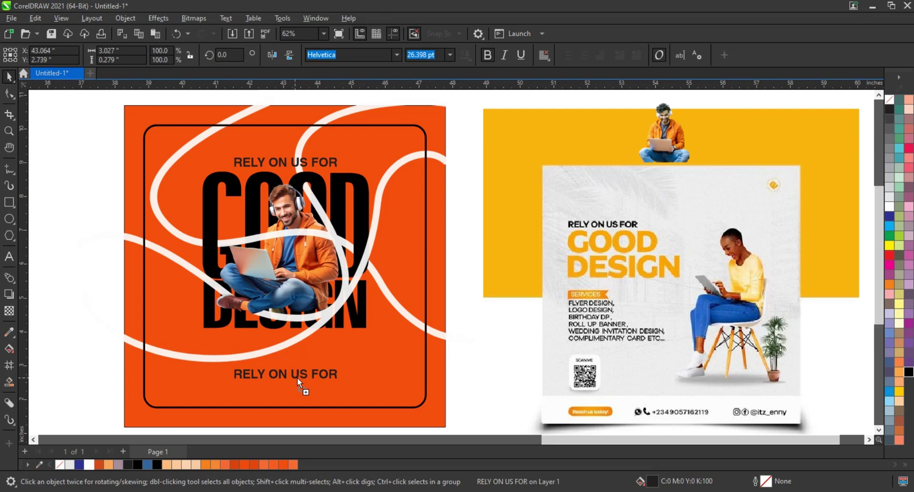
{"action": "left_click", "coordinate": [8, 257]}
{"action": "key", "text": "ctrl+a"}
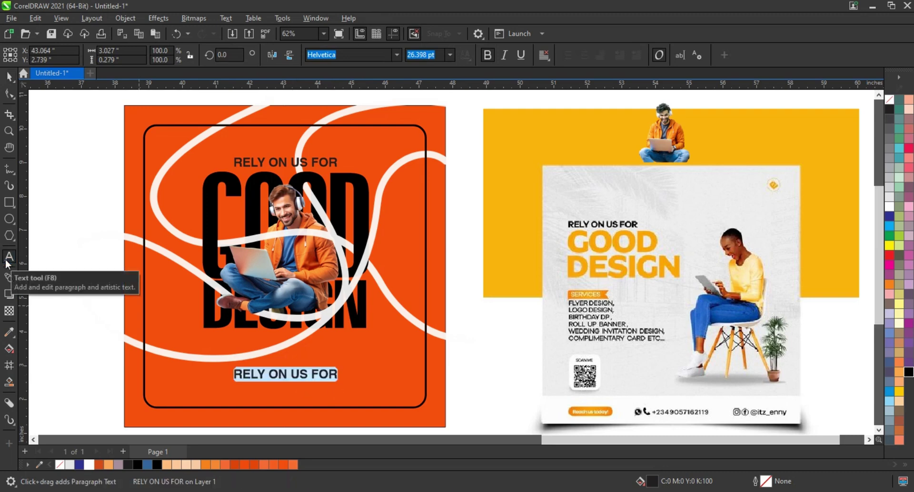
{"action": "type", "text": "FLYER DESIGN "}
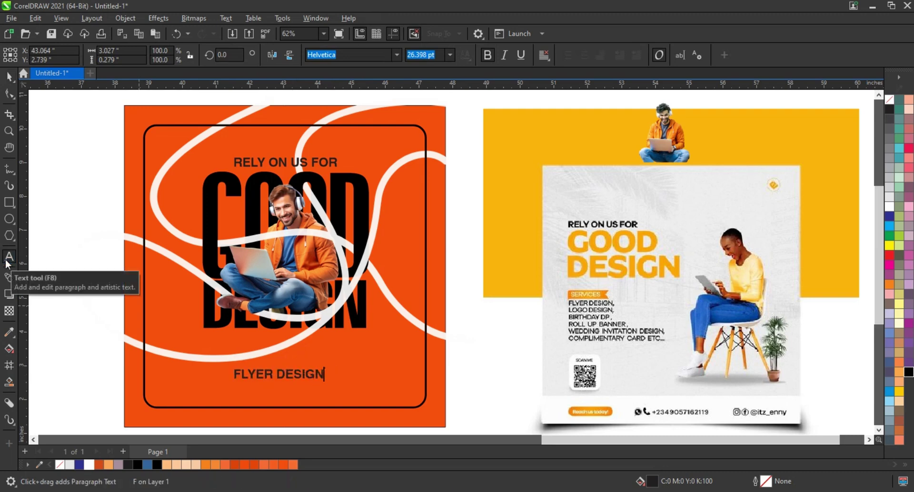
{"action": "type", "text": "LOGO DESIGN"}
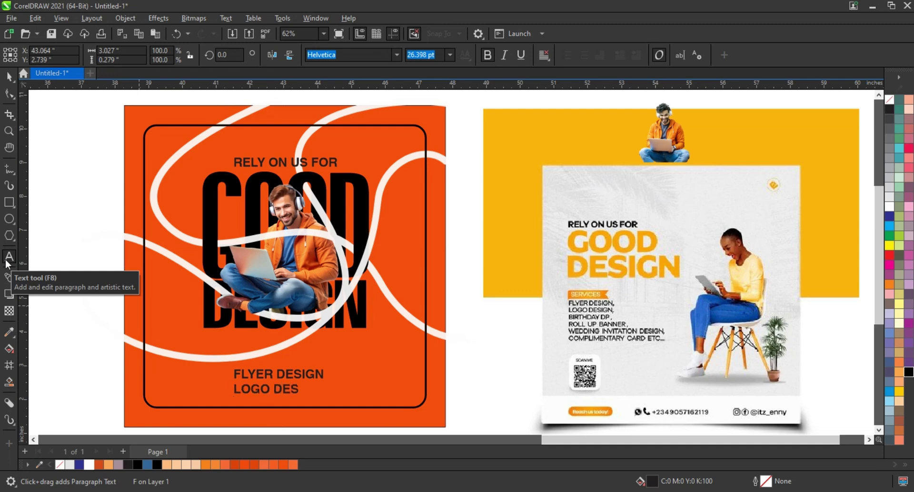
{"action": "key", "text": "Return"}
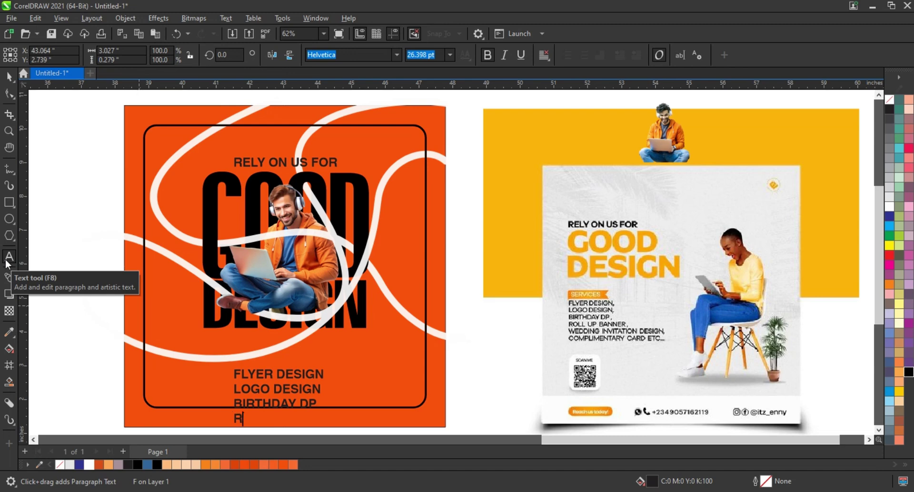
Step: Extend the services list with ROLL UP BANNER, WEDDING INVITATION and COMPLIMENTARY CARD ETC. on separate lines
{"action": "type", "text": "OLL UP BANNER"}
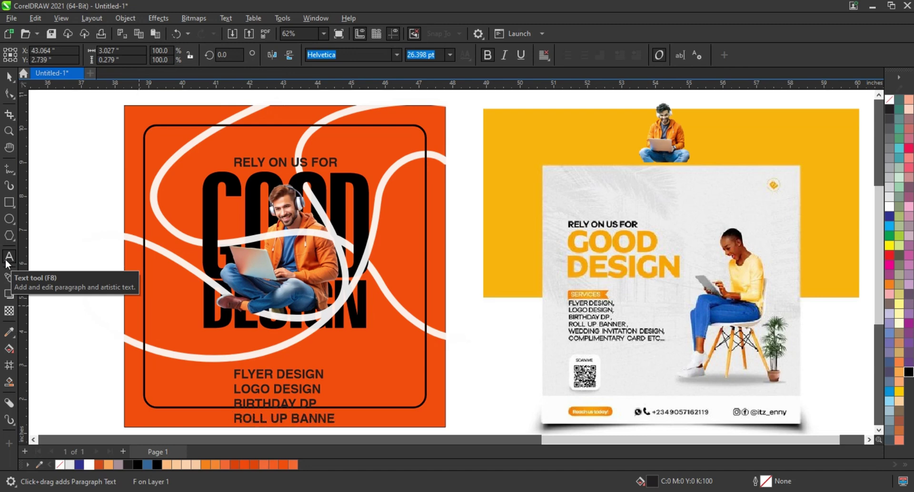
{"action": "key", "text": "Return"}
{"action": "type", "text": "WEDDING"}
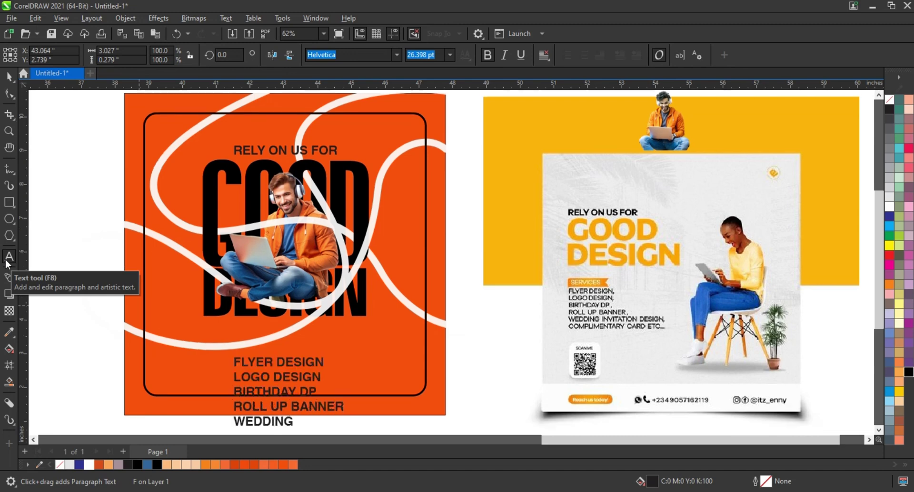
{"action": "type", "text": " INF"}
{"action": "key", "text": "BackSpace"}
{"action": "type", "text": "VI"}
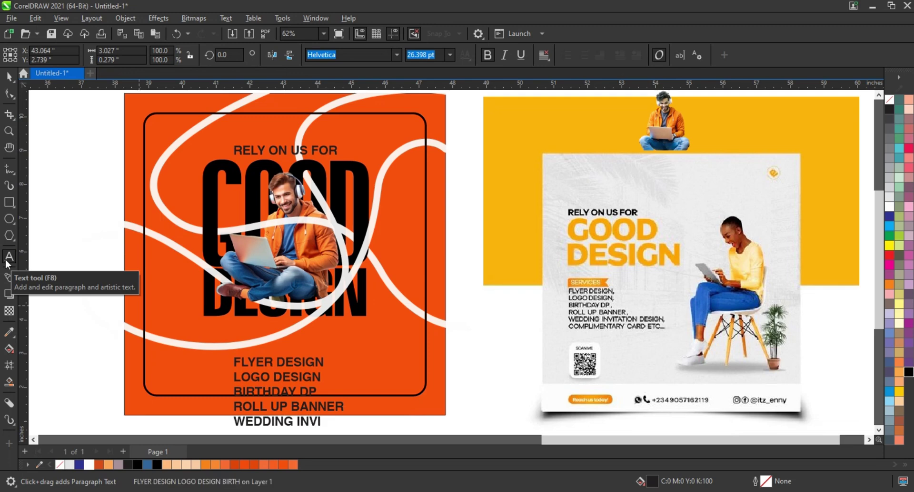
{"action": "type", "text": "TATION"}
{"action": "key", "text": "Return"}
{"action": "type", "text": "COMP"}
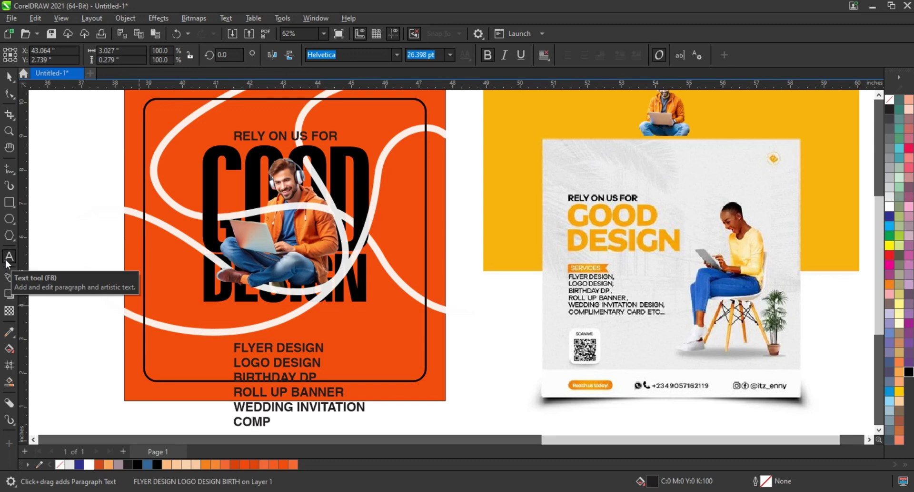
{"action": "type", "text": "LIMENTARY CARD ETC."}
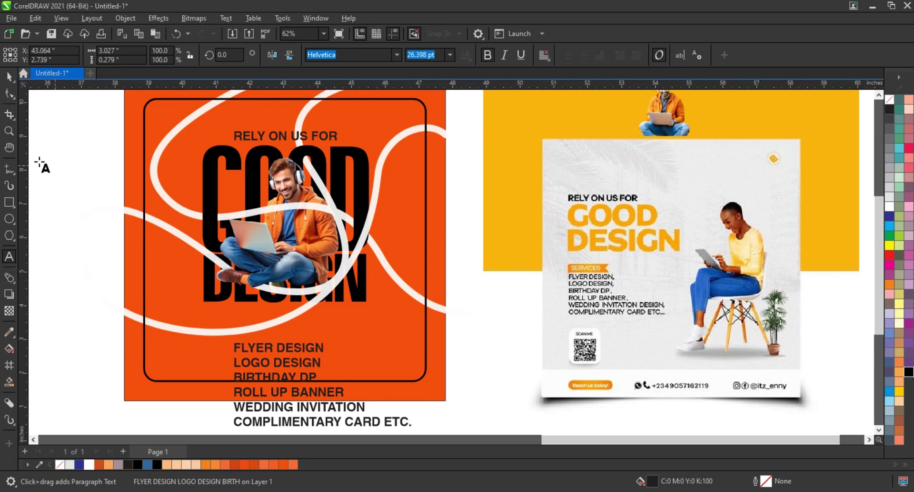
Step: Scale the services list to about 17.3 pt, place it directly below the DESIGN word and color it black
{"action": "left_click", "coordinate": [9, 76]}
{"action": "left_click_drag", "start_coordinate": [417, 430], "coordinate": [321, 401]}
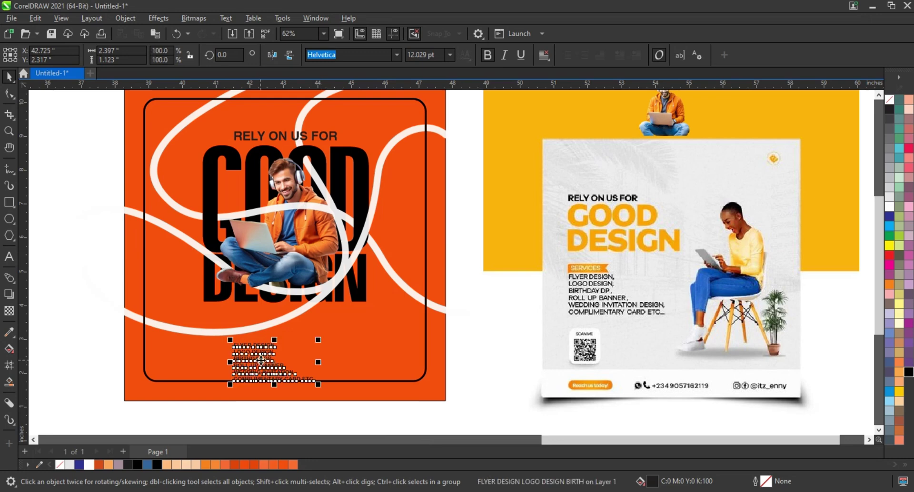
{"action": "left_click_drag", "start_coordinate": [269, 374], "coordinate": [230, 328]}
{"action": "left_click_drag", "start_coordinate": [287, 351], "coordinate": [324, 382]}
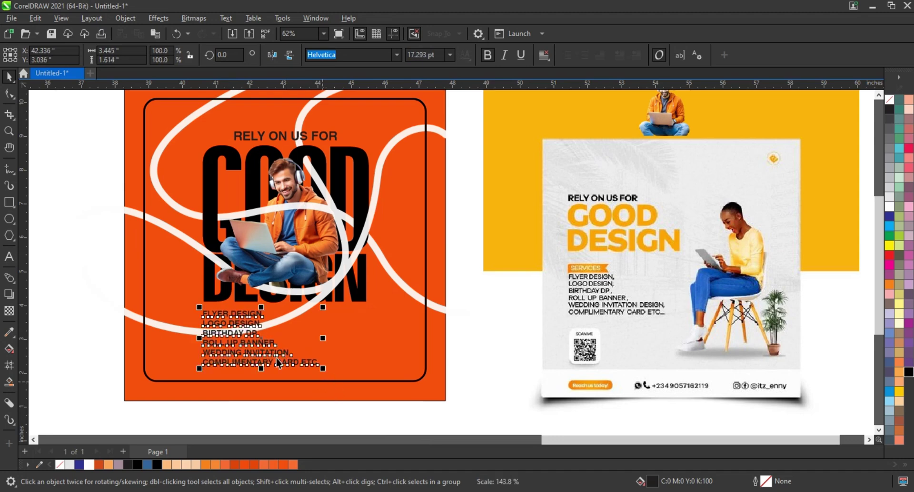
{"action": "left_click", "coordinate": [906, 369]}
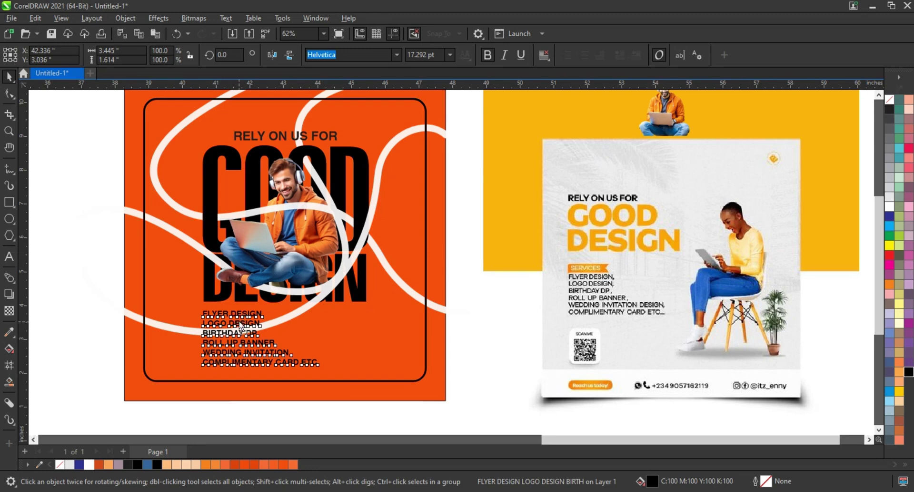
{"action": "left_click", "coordinate": [63, 296]}
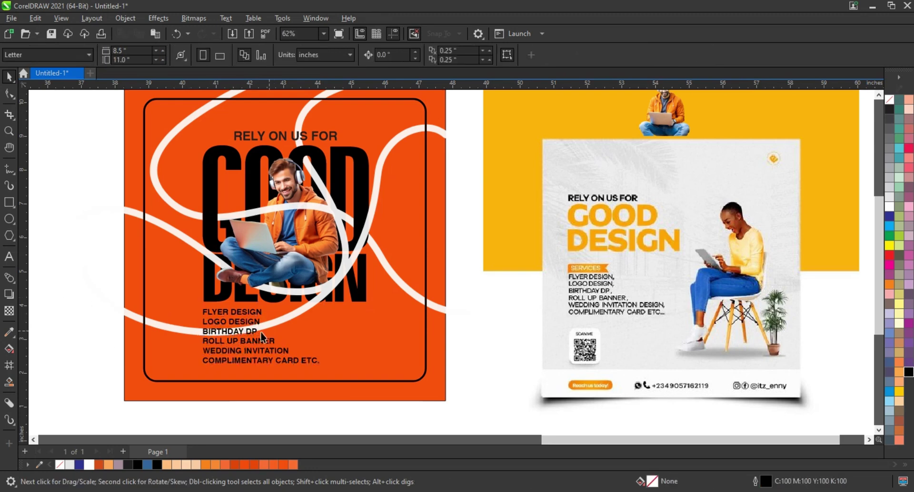
{"action": "scroll", "coordinate": [513, 302], "scroll_direction": "down", "scroll_amount": 1}
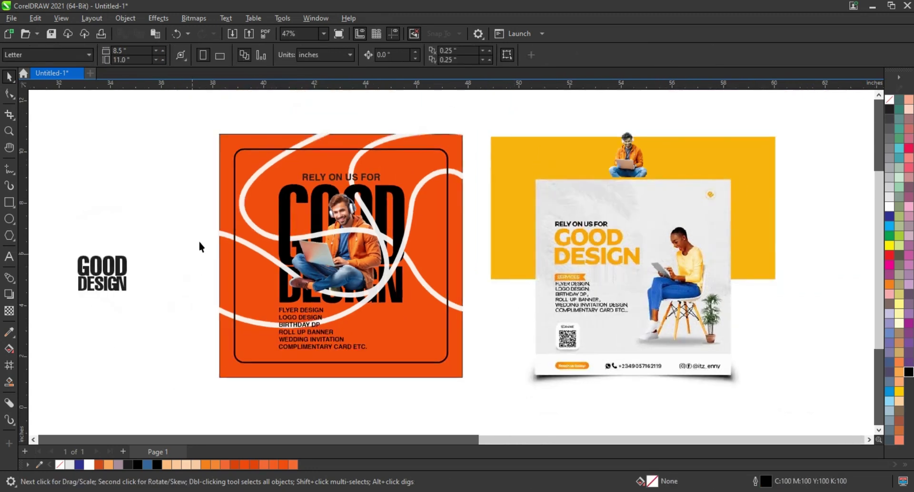
{"action": "left_click", "coordinate": [9, 131]}
{"action": "left_click_drag", "start_coordinate": [199, 115], "coordinate": [465, 382]}
{"action": "left_click", "coordinate": [9, 76]}
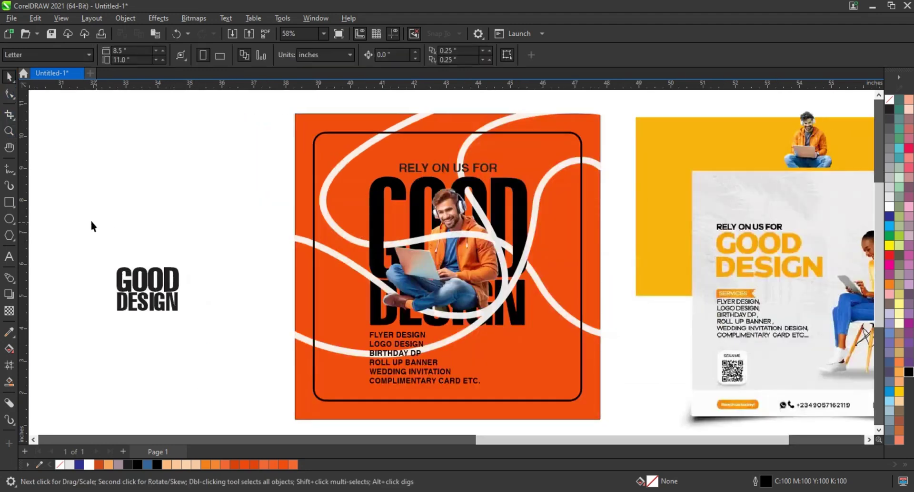
{"action": "left_click_drag", "start_coordinate": [93, 226], "coordinate": [204, 330]}
{"action": "key", "text": "Escape"}
{"action": "left_click", "coordinate": [399, 381]}
{"action": "key", "text": "Escape"}
{"action": "left_click", "coordinate": [520, 182]}
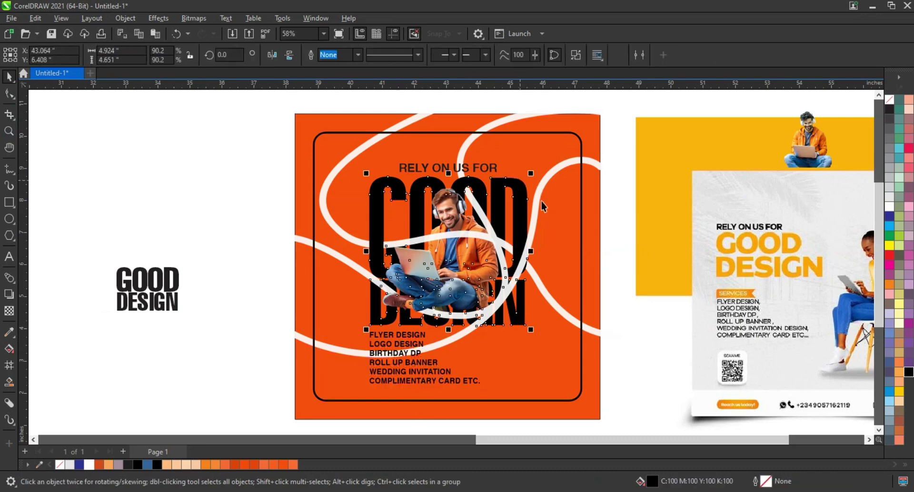
{"action": "left_click", "coordinate": [491, 169]}
{"action": "left_click", "coordinate": [291, 200]}
{"action": "left_click", "coordinate": [337, 182]}
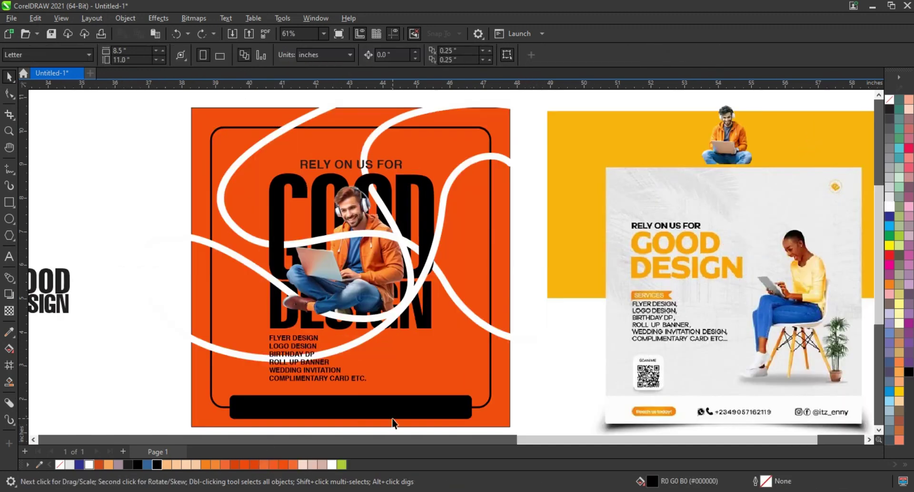
Step: Duplicate the services list beside the original and replace the copy's text with a placeholder phone number
{"action": "left_click", "coordinate": [315, 364]}
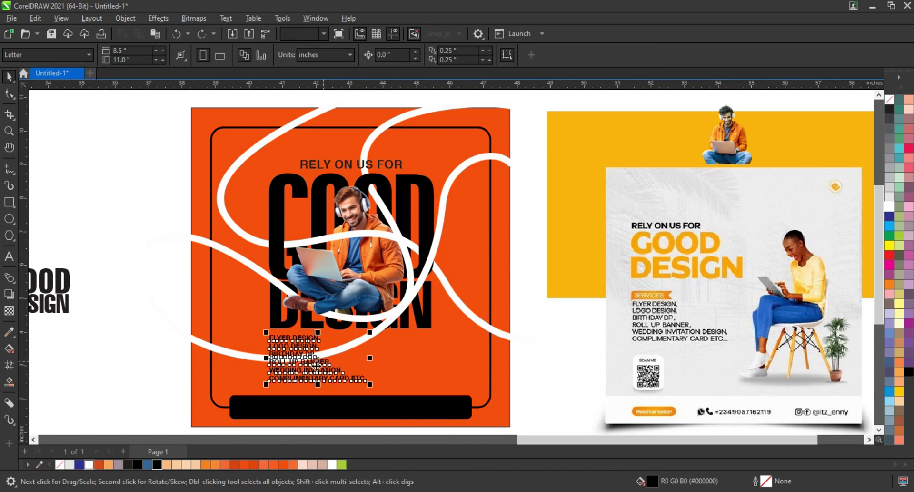
{"action": "left_click_drag", "start_coordinate": [314, 364], "coordinate": [434, 367]}
{"action": "right_click", "coordinate": [434, 367]}
{"action": "left_click", "coordinate": [7, 259]}
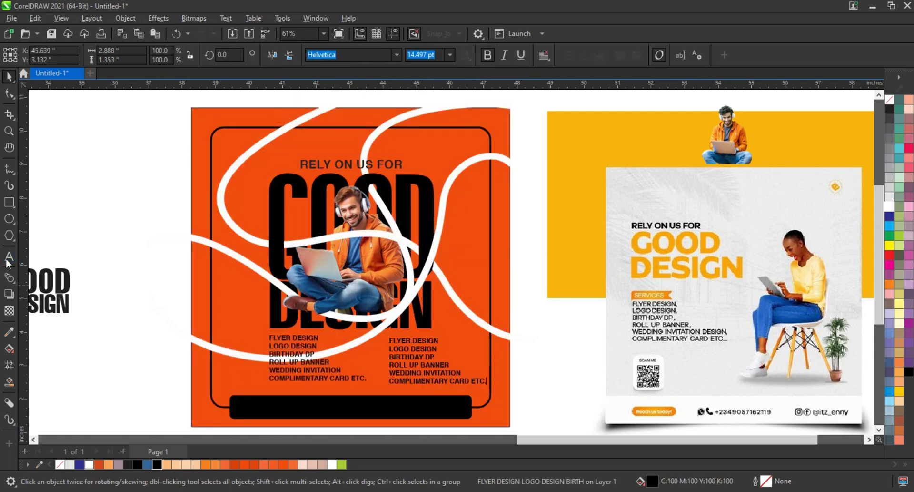
{"action": "key", "text": "shift+Up"}
{"action": "key", "text": "shift+Up"}
{"action": "key", "text": "shift+Up"}
{"action": "key", "text": "shift+Up"}
{"action": "key", "text": "shift+Up"}
{"action": "key", "text": "shift+Up"}
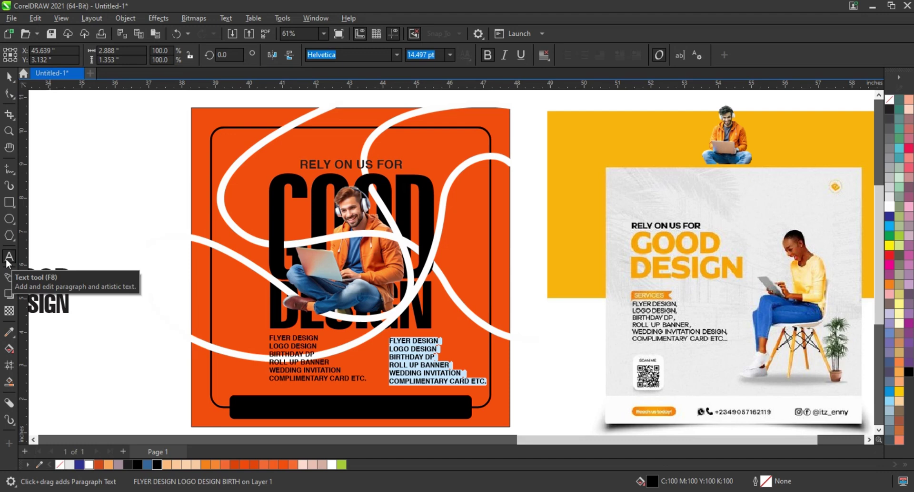
{"action": "key", "text": "Delete"}
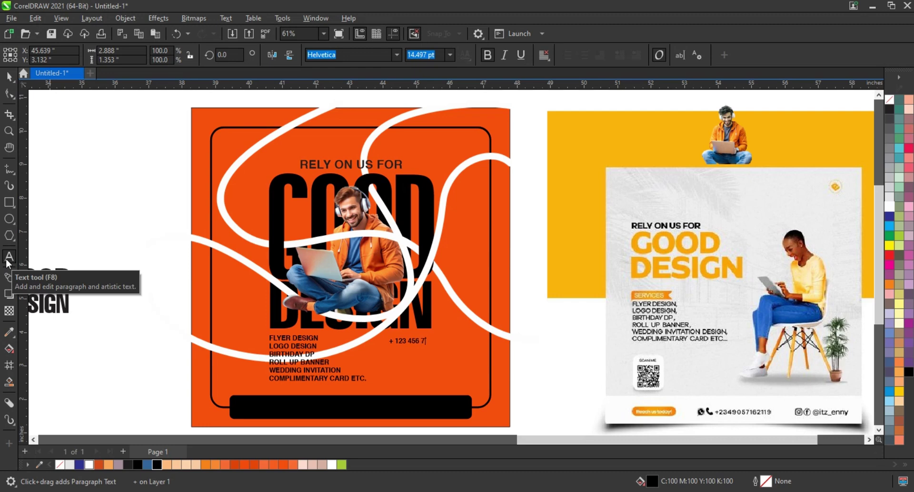
Step: Widen the phone number's letter spacing, move it onto the black bar and color it white
{"action": "key", "text": "F10"}
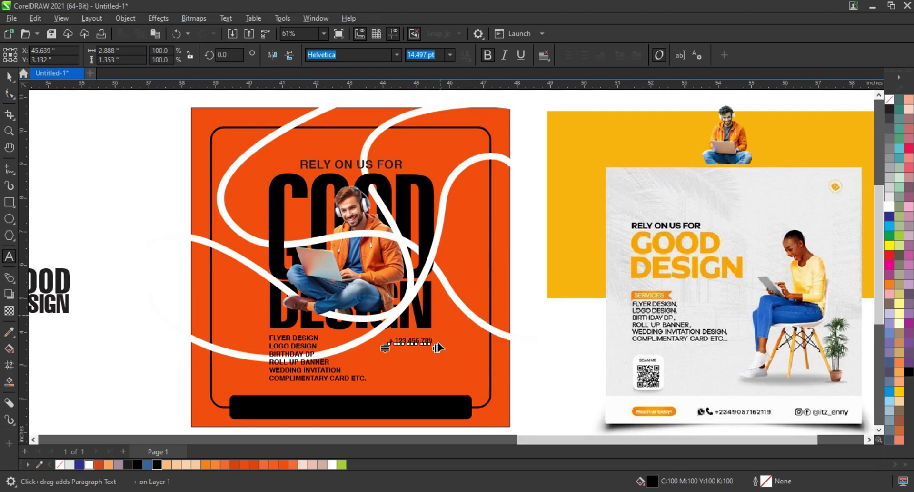
{"action": "left_click_drag", "start_coordinate": [447, 351], "coordinate": [281, 407]}
{"action": "key", "text": "space"}
{"action": "left_click", "coordinate": [890, 206]}
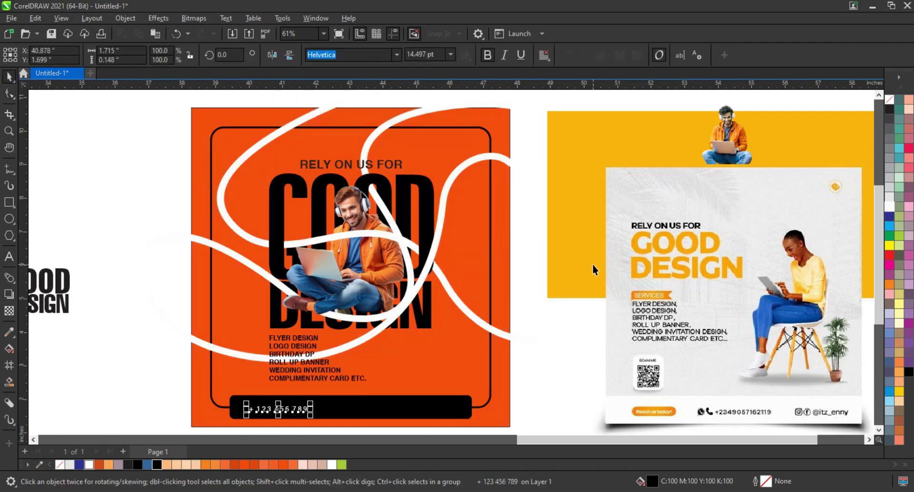
{"action": "left_click_drag", "start_coordinate": [310, 403], "coordinate": [440, 408]}
{"action": "right_click", "coordinate": [440, 407]}
{"action": "left_click", "coordinate": [9, 235]}
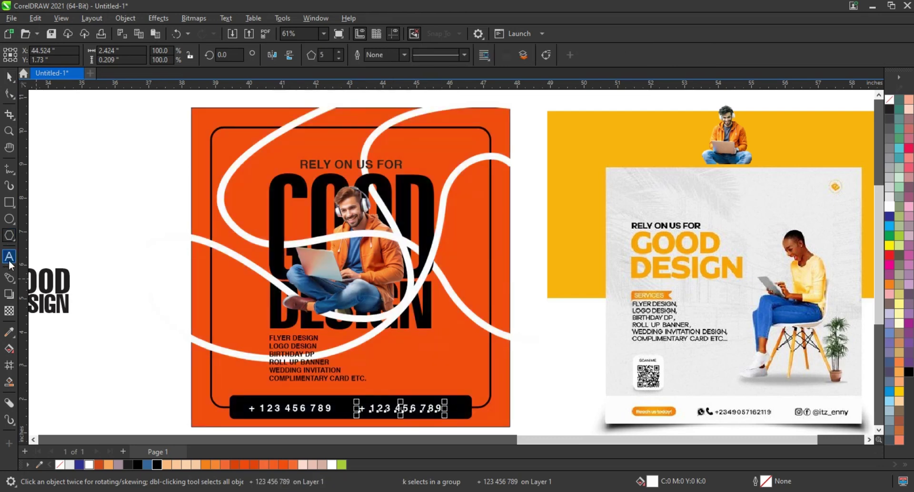
{"action": "left_click", "coordinate": [9, 260]}
{"action": "key", "text": "ctrl+a"}
{"action": "type", "text": "ww"}
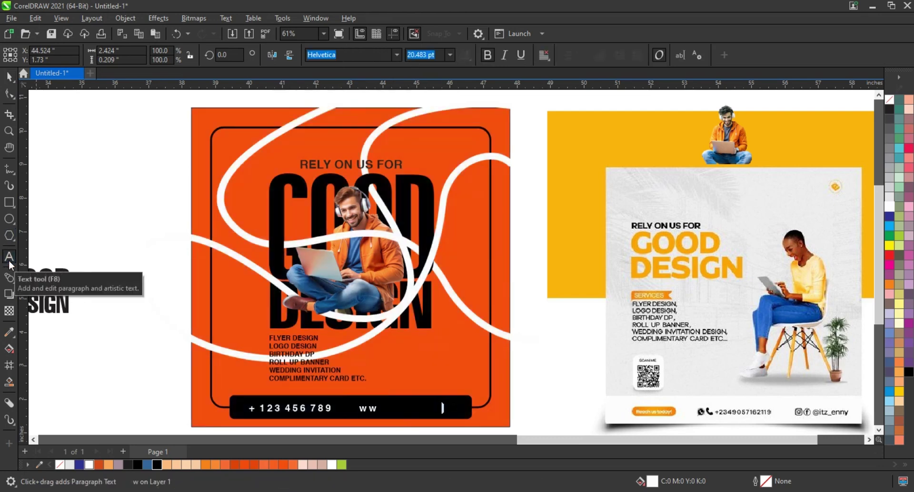
{"action": "type", "text": "w.yourwebsite.co"}
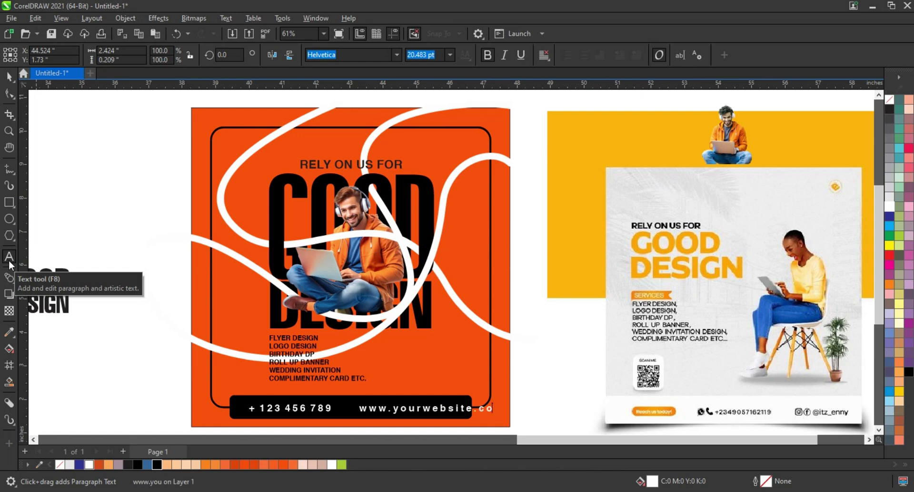
{"action": "key", "text": "BackSpace"}
{"action": "key", "text": "BackSpace"}
{"action": "key", "text": "BackSpace"}
{"action": "key", "text": "BackSpace"}
{"action": "key", "text": "BackSpace"}
{"action": "key", "text": "BackSpace"}
{"action": "key", "text": "BackSpace"}
{"action": "type", "text": ".com"}
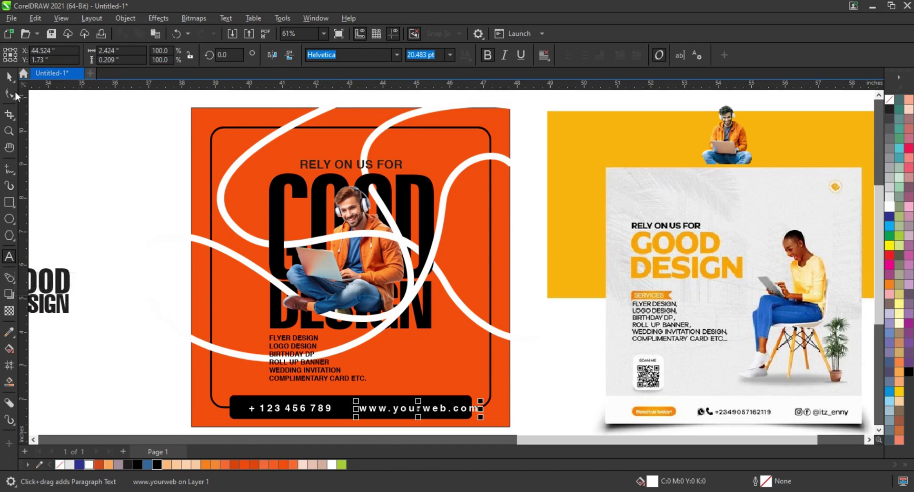
{"action": "left_click", "coordinate": [11, 93]}
{"action": "left_click_drag", "start_coordinate": [480, 419], "coordinate": [465, 421]}
{"action": "key", "text": "space"}
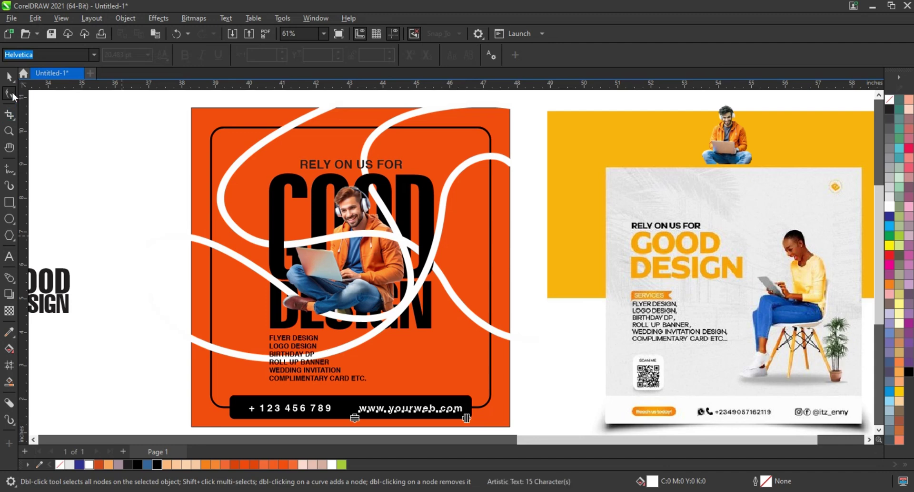
Step: Remove the outline from the flyer's orange background square
{"action": "left_click", "coordinate": [542, 174]}
{"action": "left_click", "coordinate": [535, 191]}
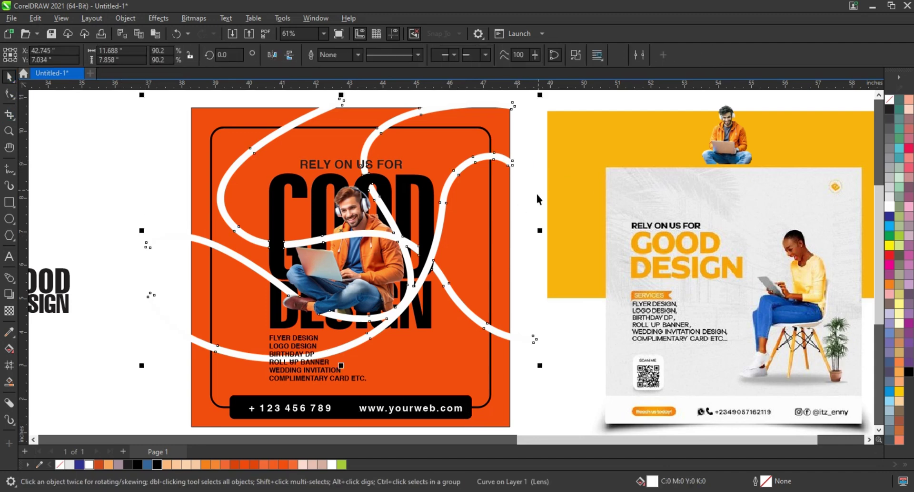
{"action": "left_click", "coordinate": [532, 268]}
{"action": "scroll", "coordinate": [531, 268], "scroll_direction": "down", "scroll_amount": 1}
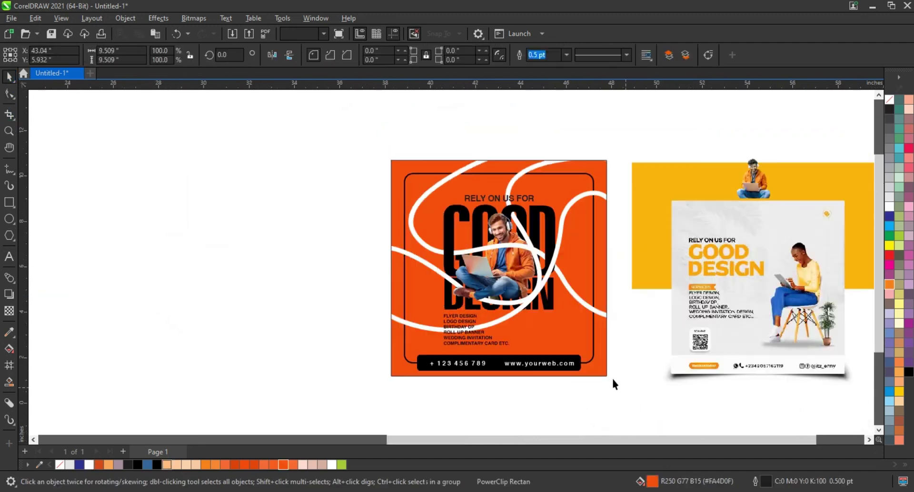
{"action": "left_click_drag", "start_coordinate": [613, 378], "coordinate": [623, 399]}
{"action": "right_click", "coordinate": [890, 101]}
{"action": "left_click", "coordinate": [880, 111]}
Step: Duplicate the whole flyer beside the original and fill the copy's background with light peach (#F7C9A1)
{"action": "left_click_drag", "start_coordinate": [540, 264], "coordinate": [297, 264]}
{"action": "right_click", "coordinate": [296, 264]}
{"action": "key", "text": "shift+F2"}
{"action": "left_click", "coordinate": [595, 115]}
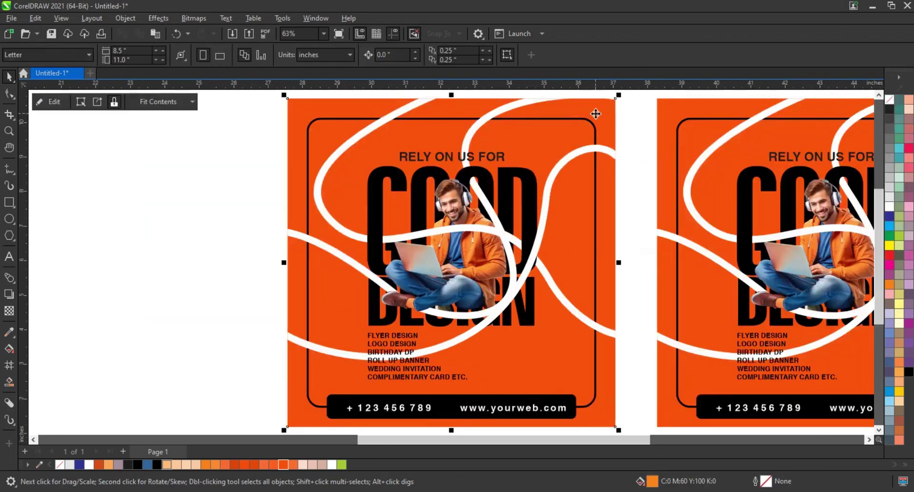
{"action": "left_click", "coordinate": [195, 464]}
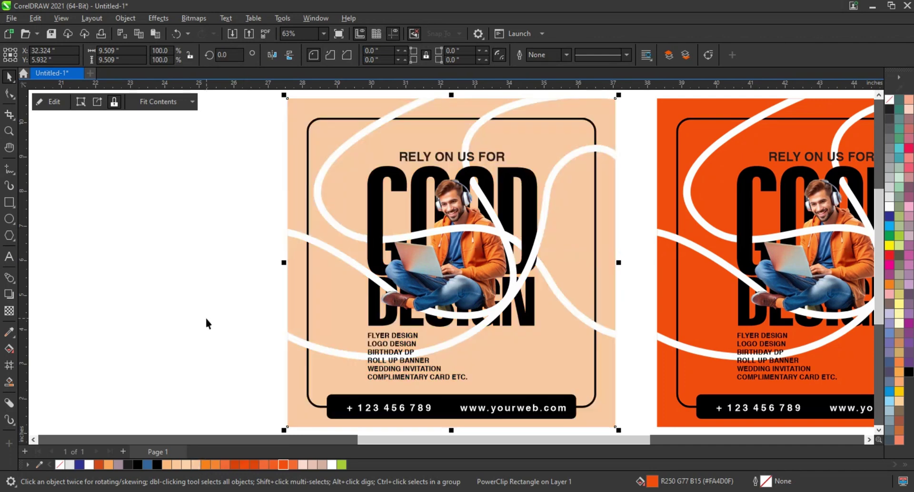
{"action": "left_click", "coordinate": [206, 320]}
{"action": "left_click", "coordinate": [610, 114]}
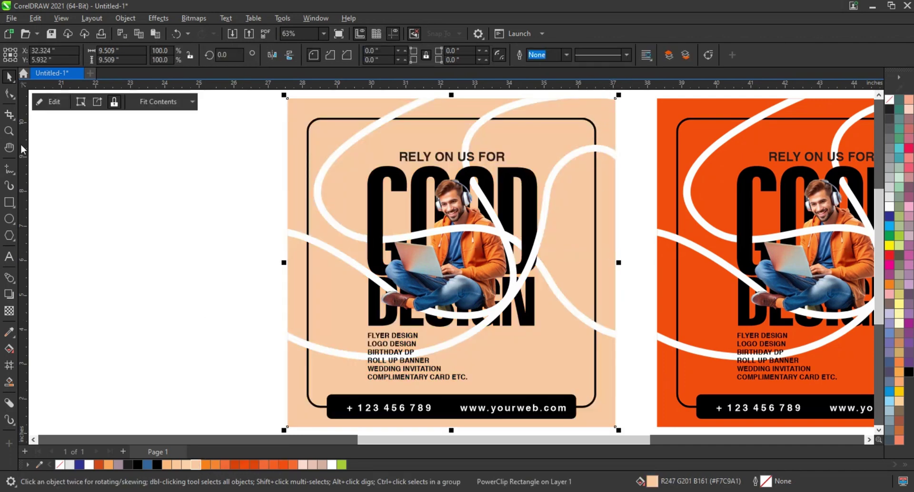
{"action": "left_click", "coordinate": [49, 102]}
{"action": "left_click", "coordinate": [622, 137]}
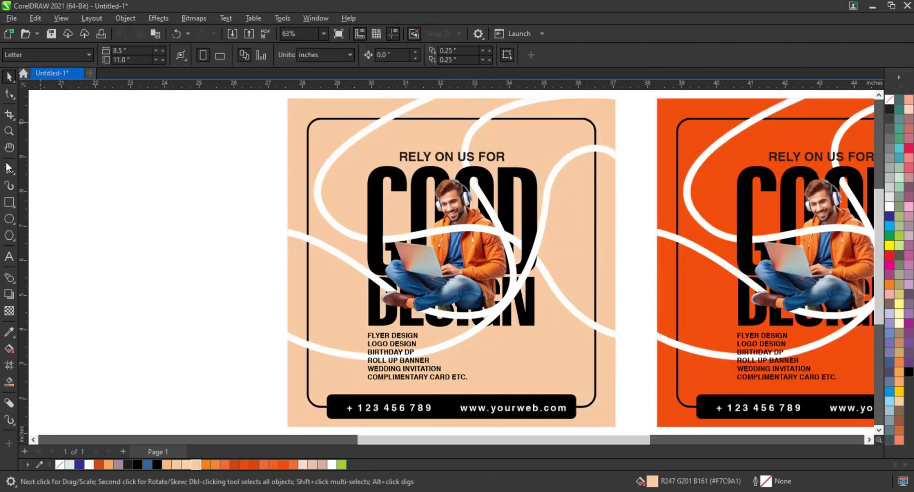
Step: Duplicate the peach flyer beside it, try an orange background on the new copy, and settle on Chartreuse
{"action": "scroll", "coordinate": [567, 201], "scroll_direction": "down", "scroll_amount": 2}
{"action": "left_click_drag", "start_coordinate": [578, 338], "coordinate": [608, 365]}
{"action": "left_click_drag", "start_coordinate": [551, 284], "coordinate": [312, 286]}
{"action": "right_click", "coordinate": [312, 287]}
{"action": "left_click", "coordinate": [368, 370]}
{"action": "left_click", "coordinate": [356, 338]}
{"action": "left_click", "coordinate": [206, 464]}
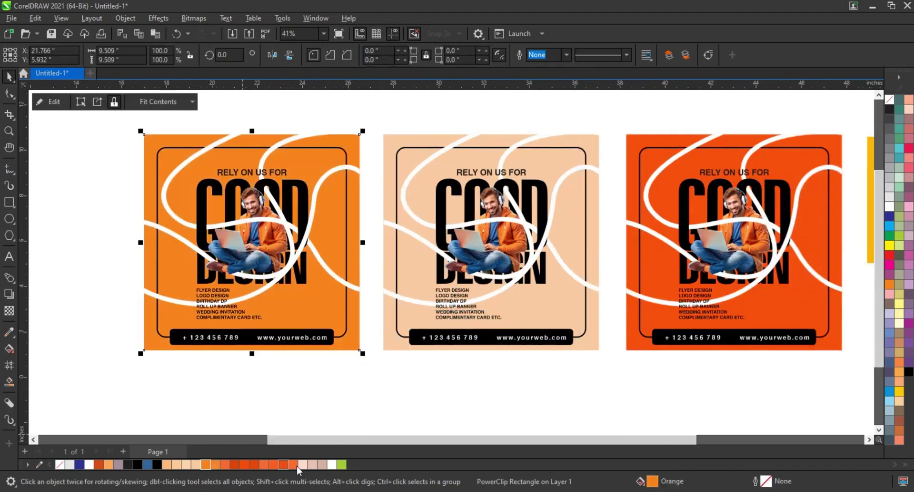
{"action": "left_click", "coordinate": [341, 464]}
Step: Select all objects that make up the green flyer
{"action": "scroll", "coordinate": [439, 389], "scroll_direction": "down", "scroll_amount": 1}
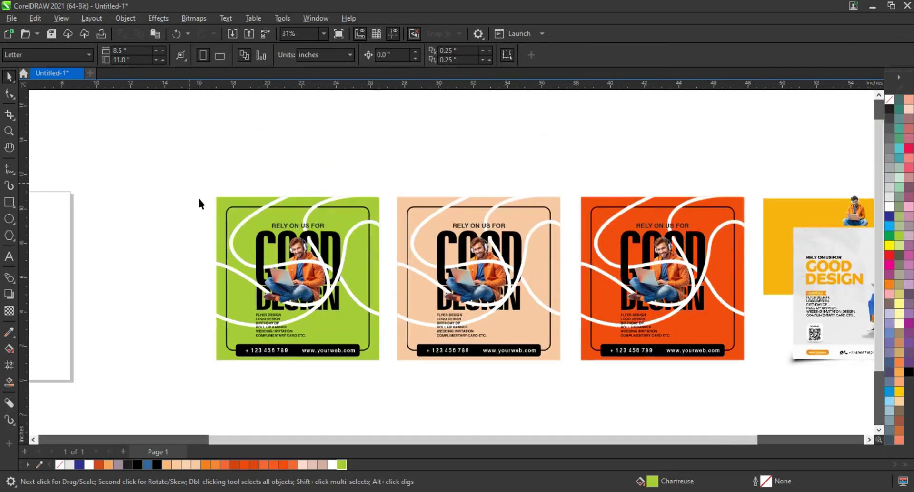
{"action": "left_click_drag", "start_coordinate": [191, 185], "coordinate": [395, 377]}
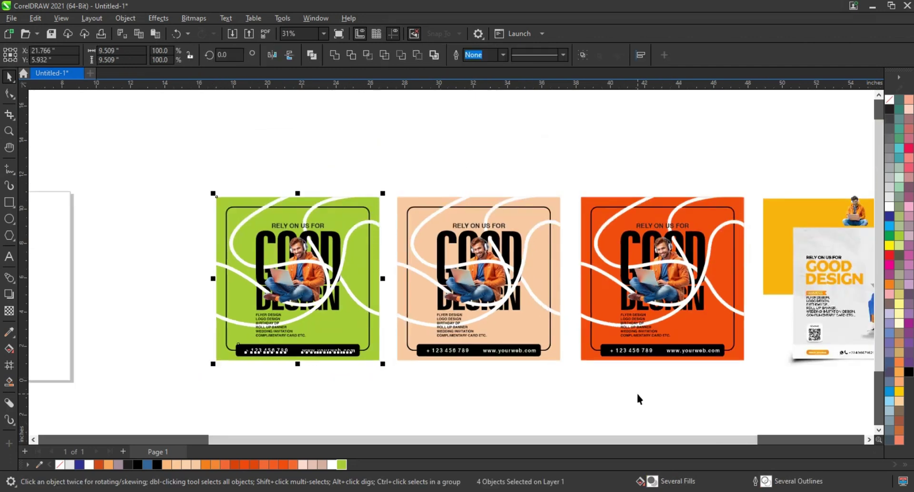